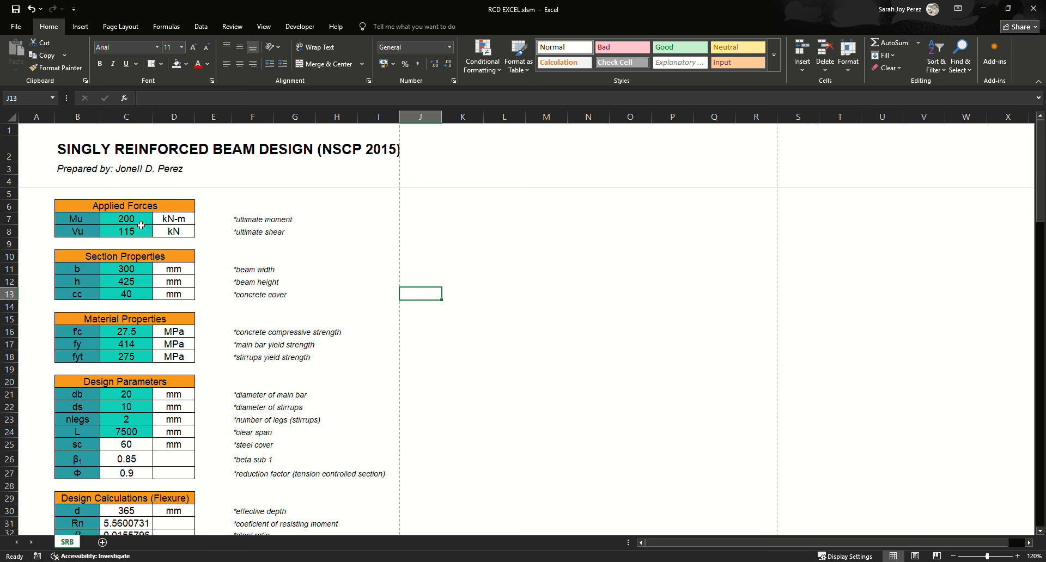
Review the shaded input cells of the Applied Forces, Section Properties and Material Properties tables in the beam design sheet
{"action": "left_click_drag", "start_coordinate": [138, 219], "coordinate": [138, 236]}
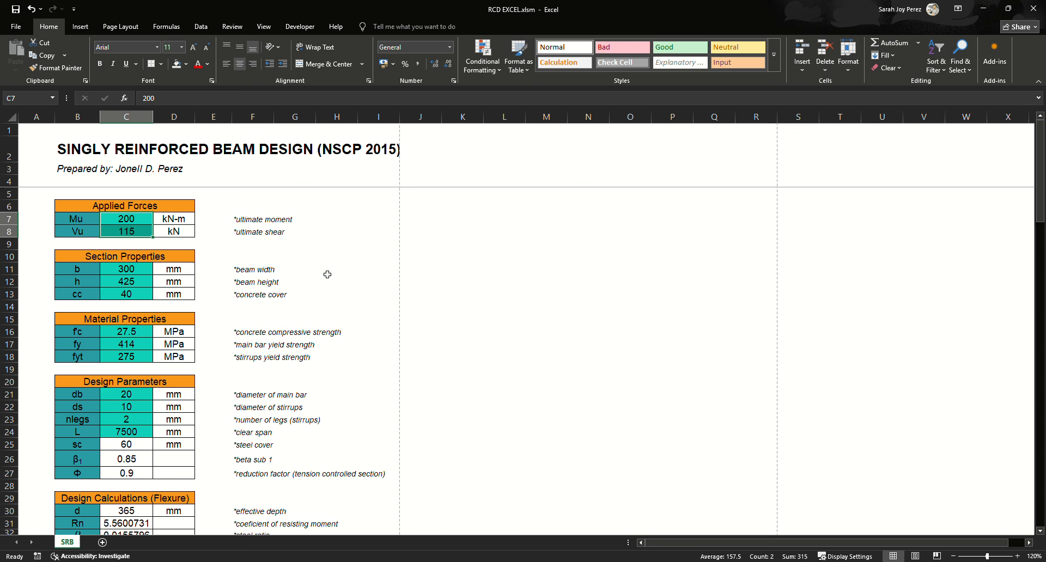
{"action": "left_click", "coordinate": [376, 270]}
{"action": "left_click_drag", "start_coordinate": [132, 271], "coordinate": [137, 300]}
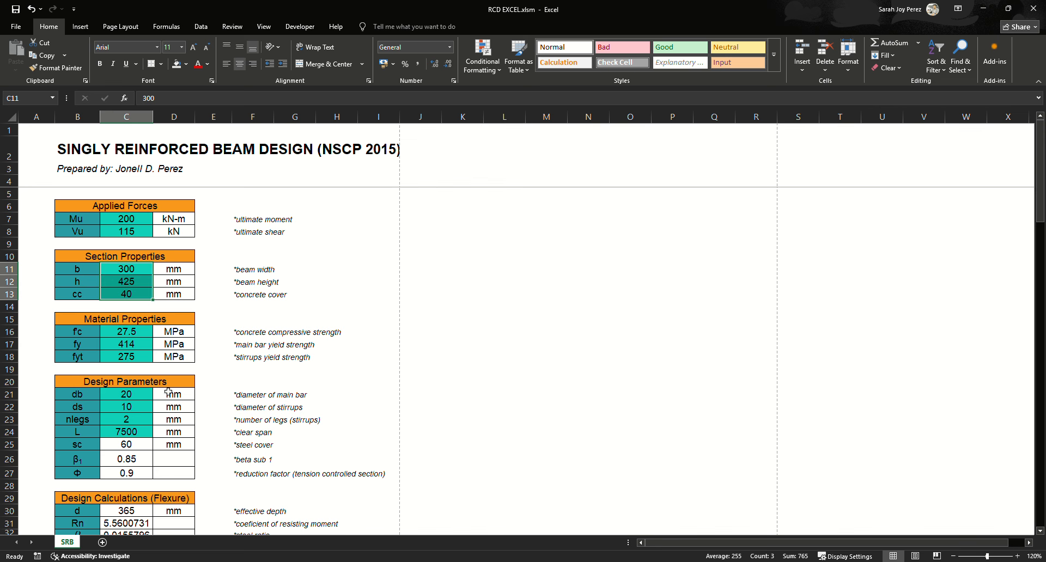
{"action": "scroll", "coordinate": [194, 354], "scroll_direction": "down", "scroll_amount": 1}
{"action": "left_click_drag", "start_coordinate": [133, 297], "coordinate": [137, 357]}
{"action": "left_click", "coordinate": [237, 345]}
{"action": "scroll", "coordinate": [139, 328], "scroll_direction": "up", "scroll_amount": 1}
{"action": "left_click", "coordinate": [141, 335]}
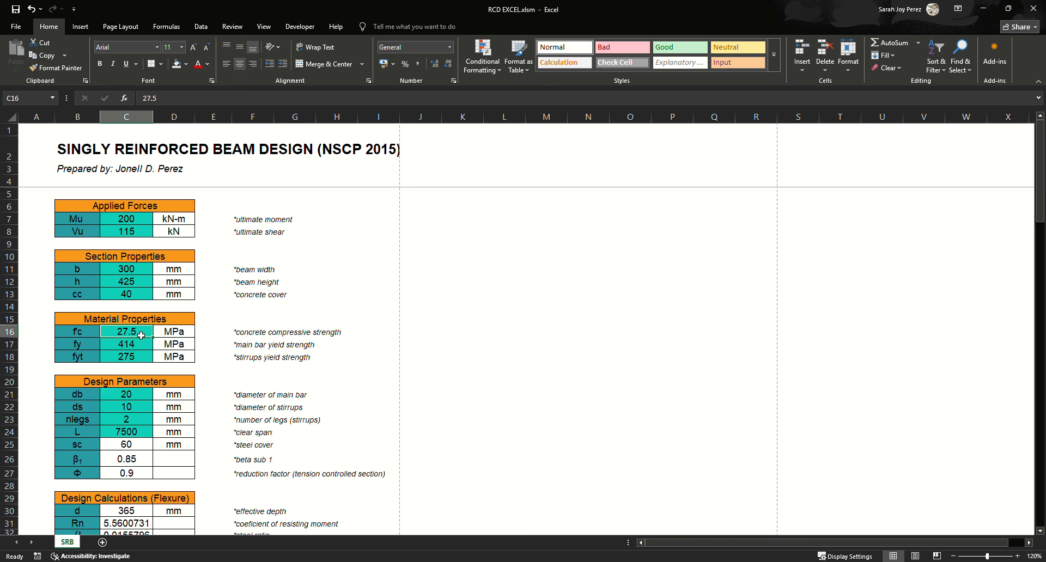
{"action": "left_click", "coordinate": [131, 344]}
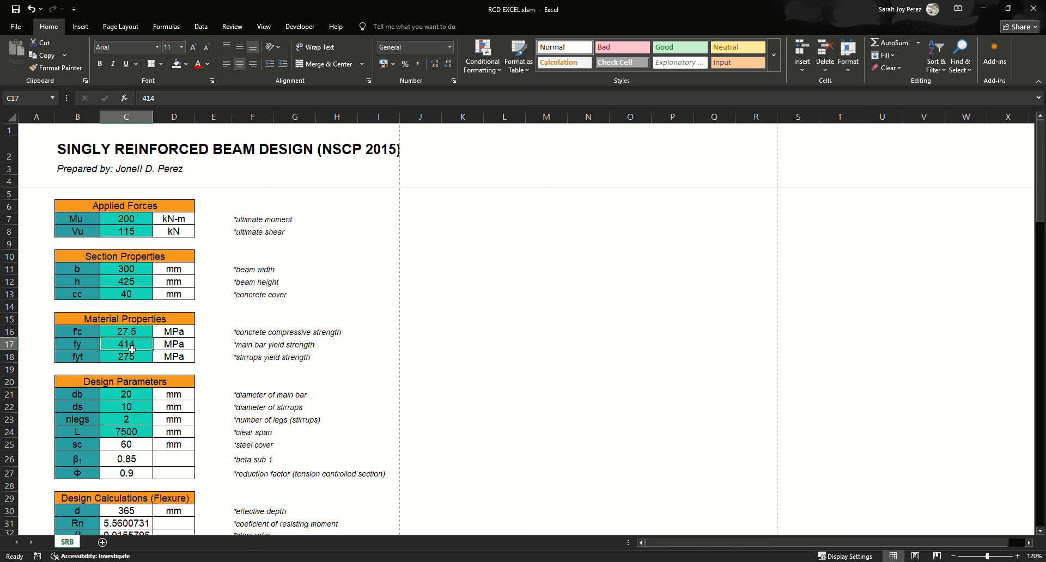
{"action": "left_click", "coordinate": [136, 335]}
{"action": "left_click", "coordinate": [219, 295]}
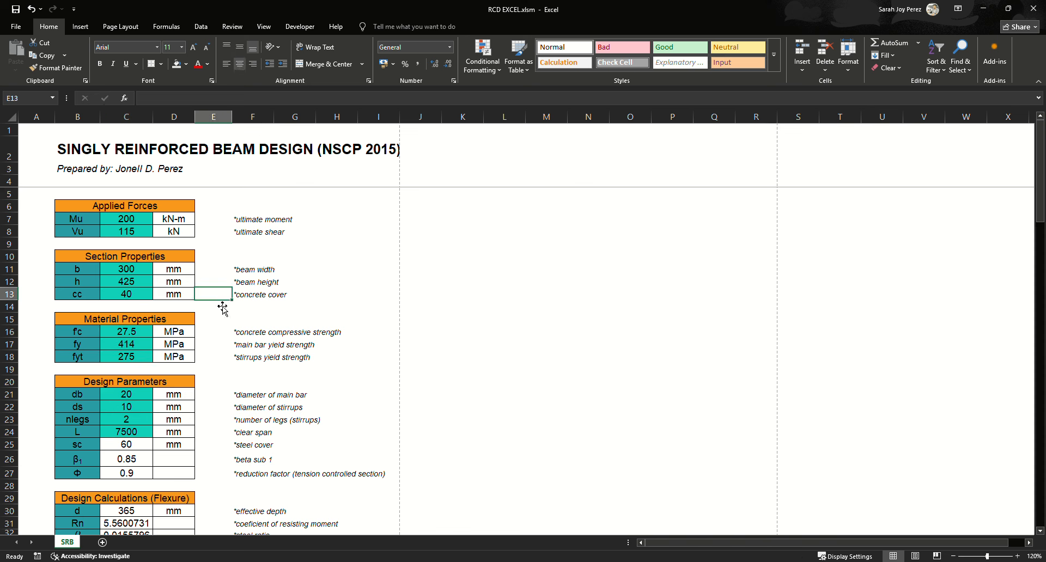
{"action": "left_click", "coordinate": [328, 295]}
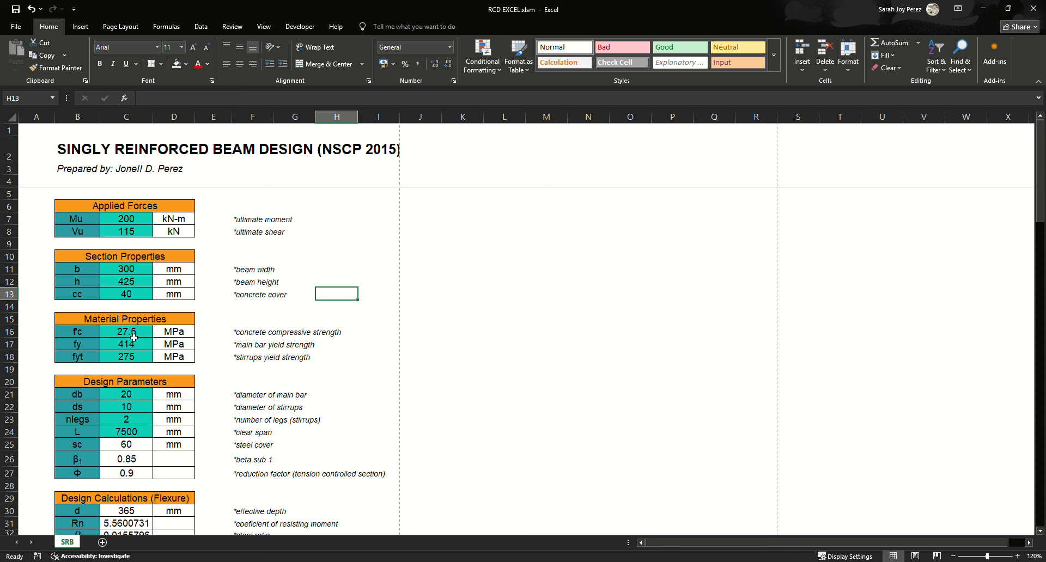
{"action": "left_click", "coordinate": [261, 320]}
Examine the ultimate moment Mu and ultimate shear Vu inputs in the Applied Forces table
{"action": "left_click", "coordinate": [140, 225]}
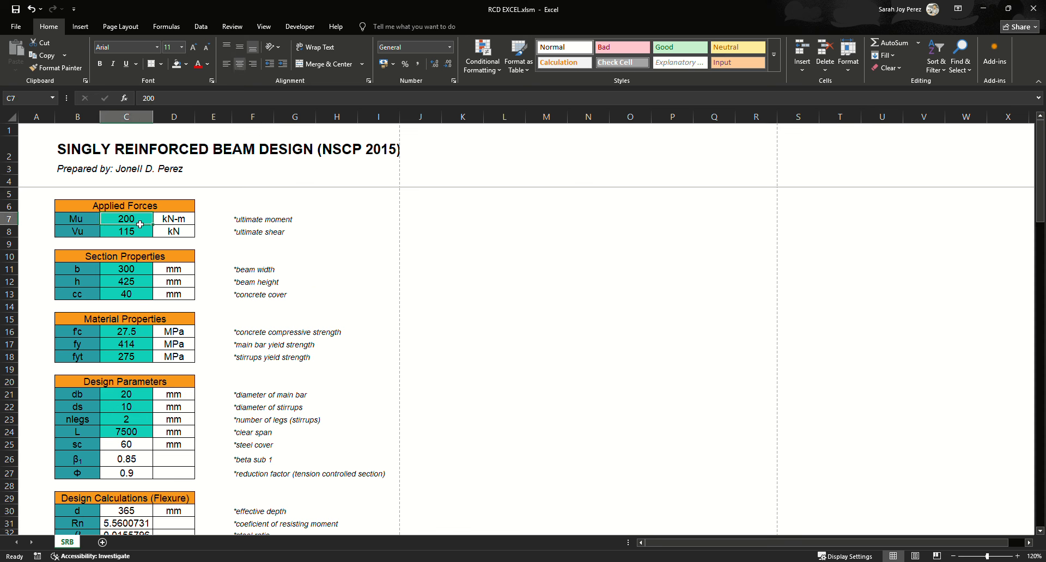
{"action": "left_click", "coordinate": [293, 244]}
{"action": "left_click", "coordinate": [137, 224]}
{"action": "left_click", "coordinate": [331, 248]}
{"action": "left_click", "coordinate": [324, 219]}
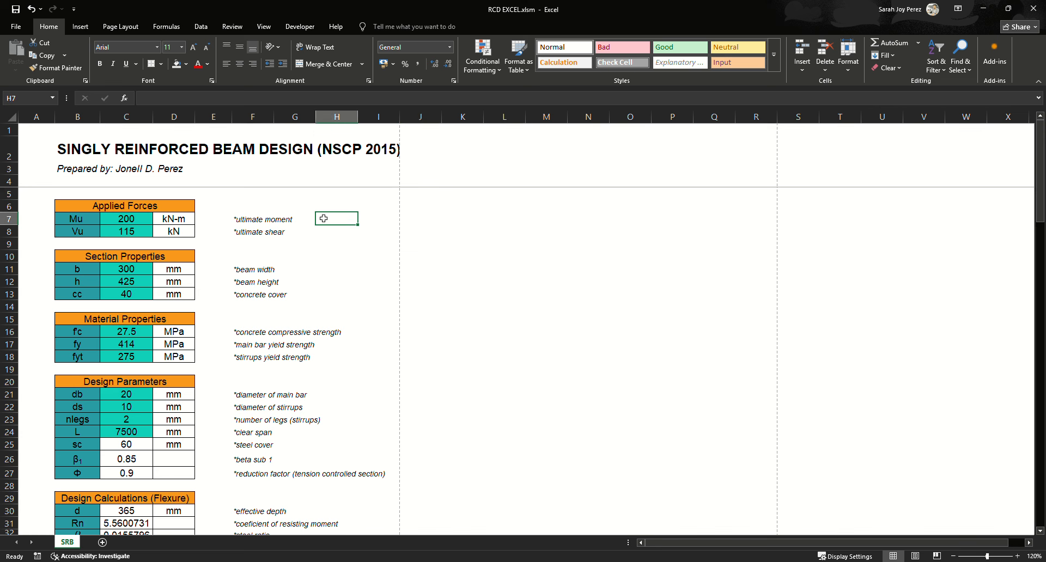
{"action": "left_click", "coordinate": [132, 231]}
{"action": "left_click", "coordinate": [313, 257]}
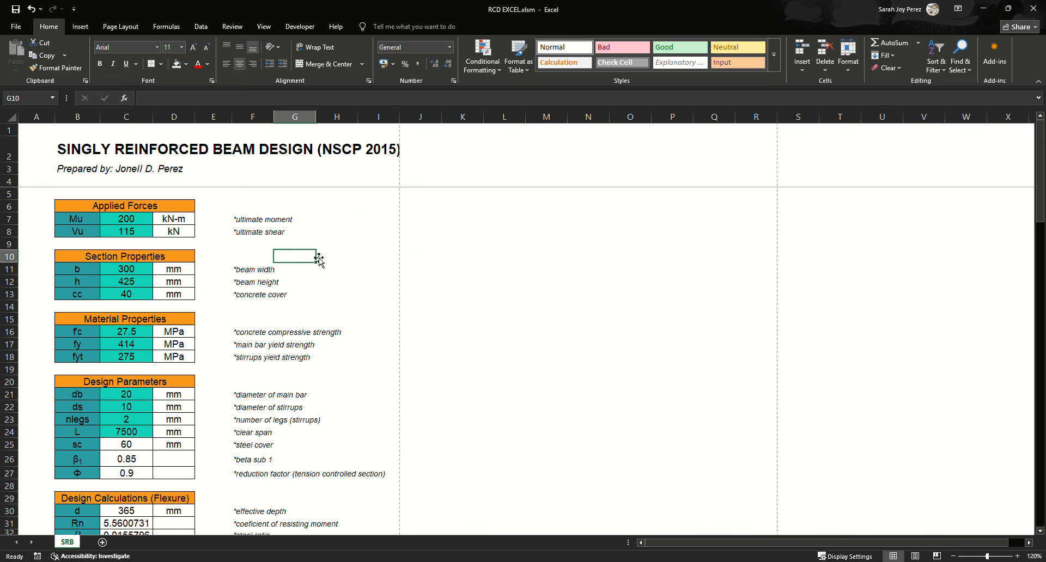
{"action": "left_click", "coordinate": [313, 210]}
{"action": "left_click", "coordinate": [130, 222]}
{"action": "left_click", "coordinate": [131, 234]}
{"action": "left_click", "coordinate": [130, 222]}
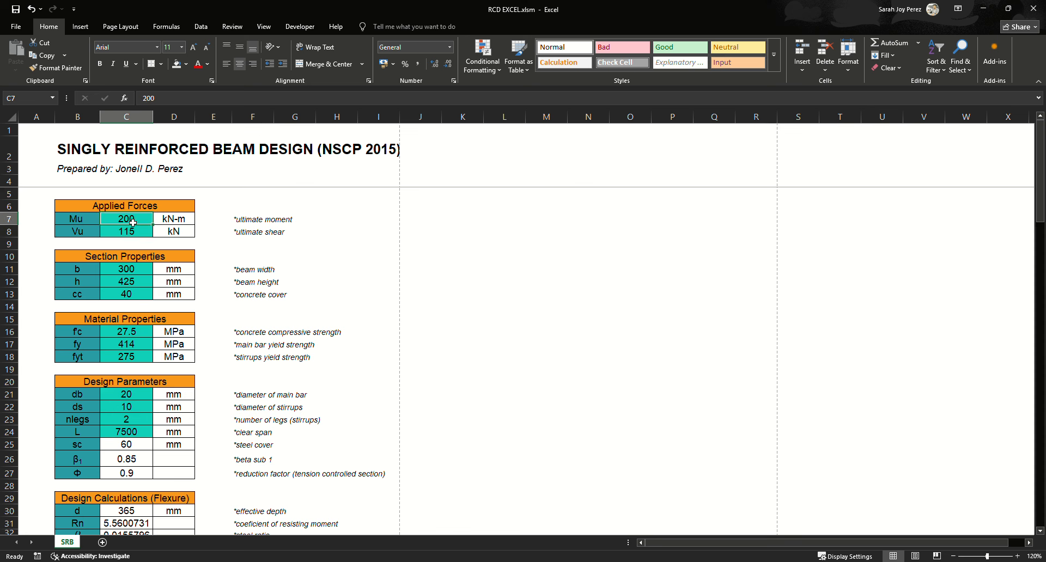
{"action": "left_click", "coordinate": [131, 235]}
{"action": "left_click", "coordinate": [128, 243]}
{"action": "left_click", "coordinate": [133, 221]}
{"action": "left_click", "coordinate": [134, 233]}
{"action": "left_click", "coordinate": [132, 221]}
{"action": "left_click", "coordinate": [133, 232]}
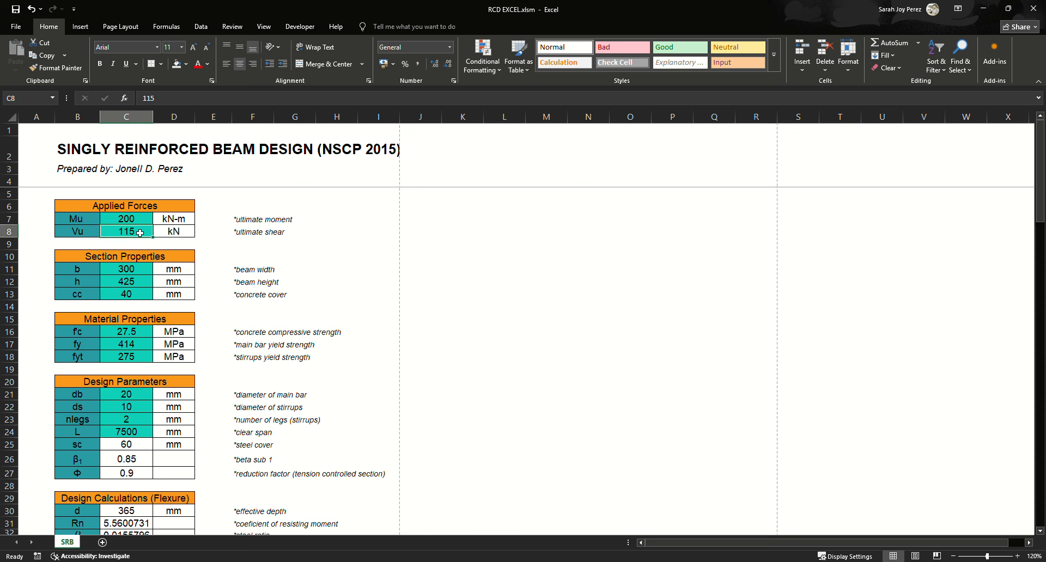
{"action": "left_click", "coordinate": [133, 221]}
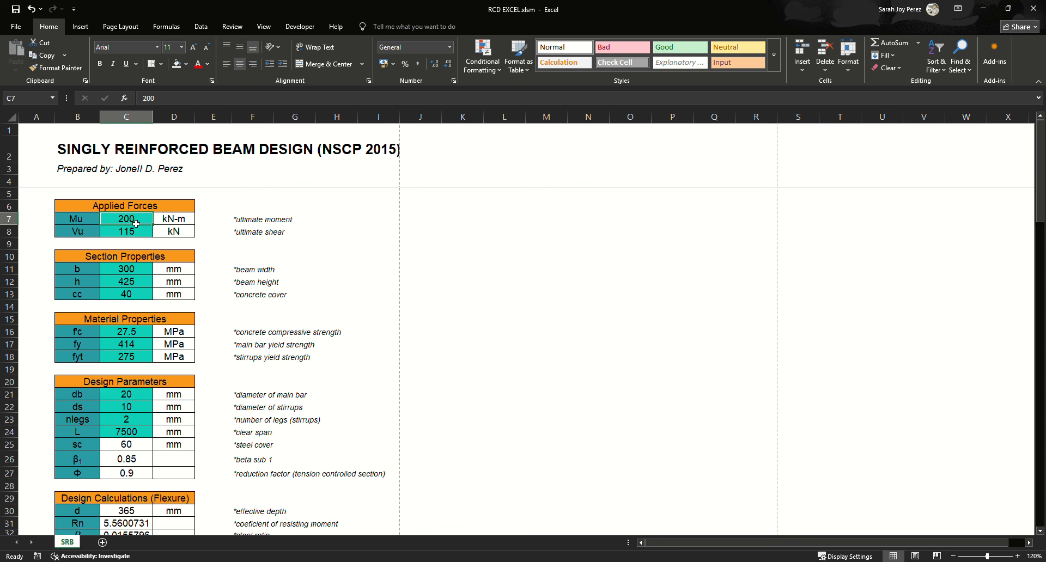
{"action": "left_click", "coordinate": [344, 244]}
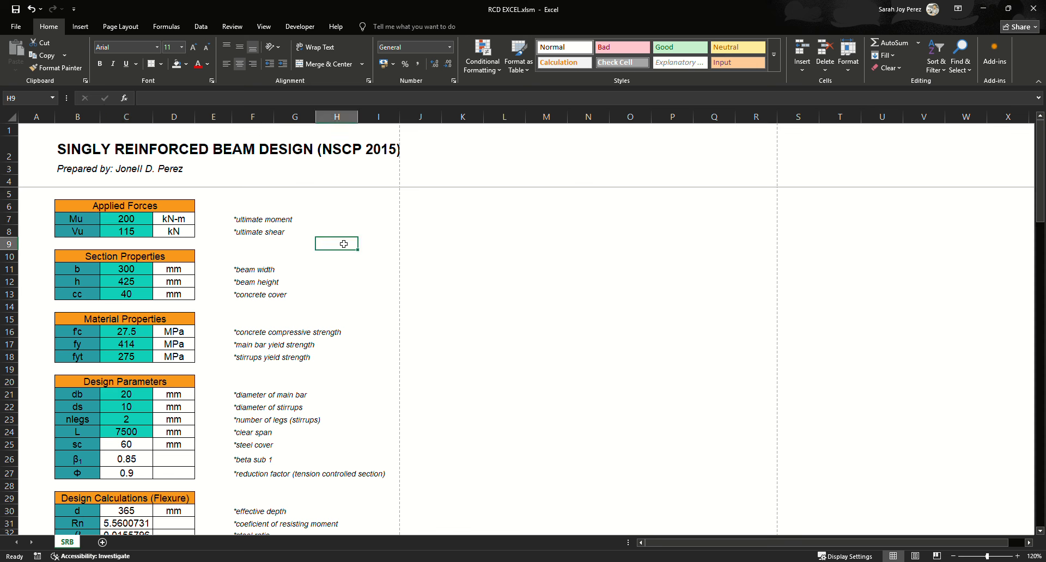
{"action": "left_click", "coordinate": [145, 220]}
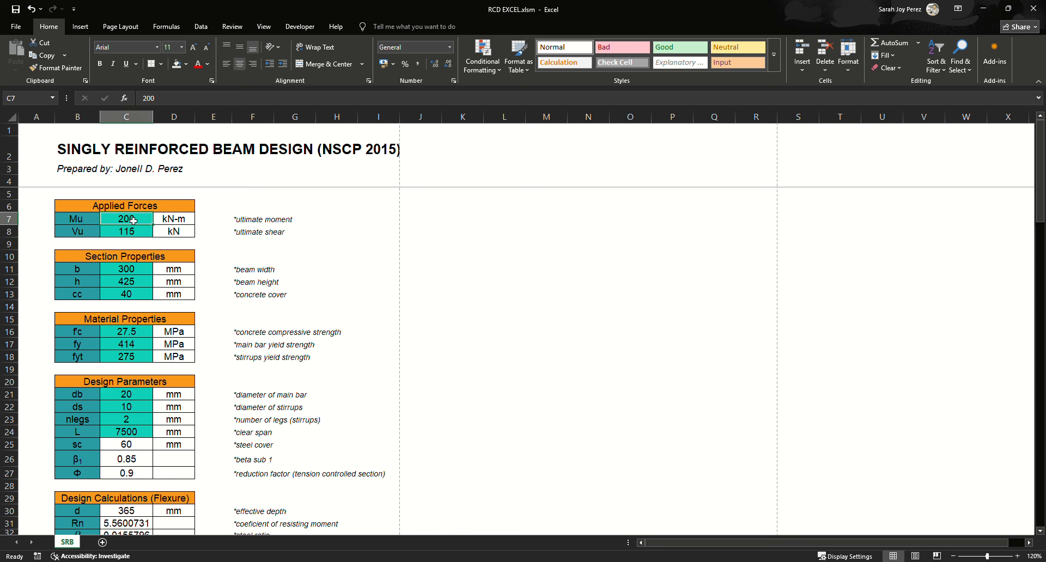
{"action": "left_click", "coordinate": [315, 248]}
{"action": "left_click", "coordinate": [139, 221]}
{"action": "left_click", "coordinate": [344, 260]}
{"action": "left_click", "coordinate": [140, 228]}
{"action": "left_click", "coordinate": [326, 246]}
{"action": "left_click", "coordinate": [121, 221]}
{"action": "left_click", "coordinate": [133, 230]}
{"action": "left_click", "coordinate": [136, 223]}
{"action": "left_click", "coordinate": [303, 255]}
{"action": "left_click", "coordinate": [133, 234]}
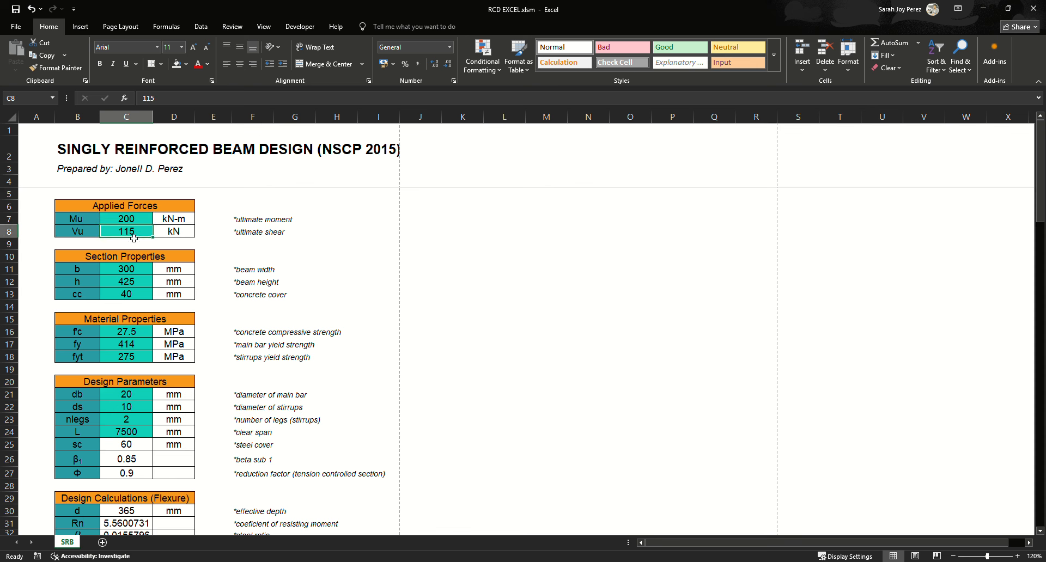
{"action": "left_click", "coordinate": [148, 222]}
{"action": "left_click", "coordinate": [324, 248]}
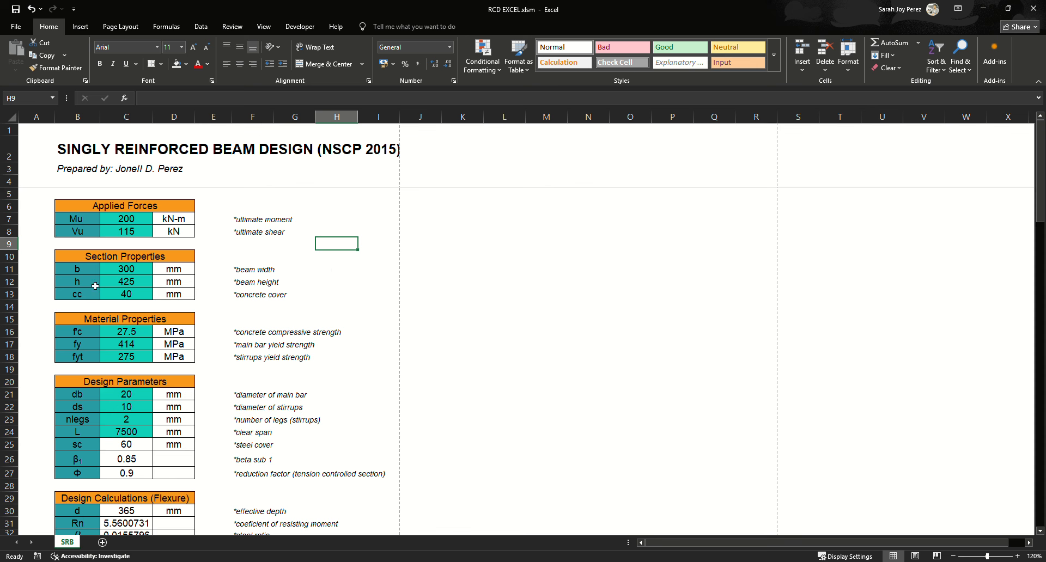
{"action": "left_click", "coordinate": [329, 283]}
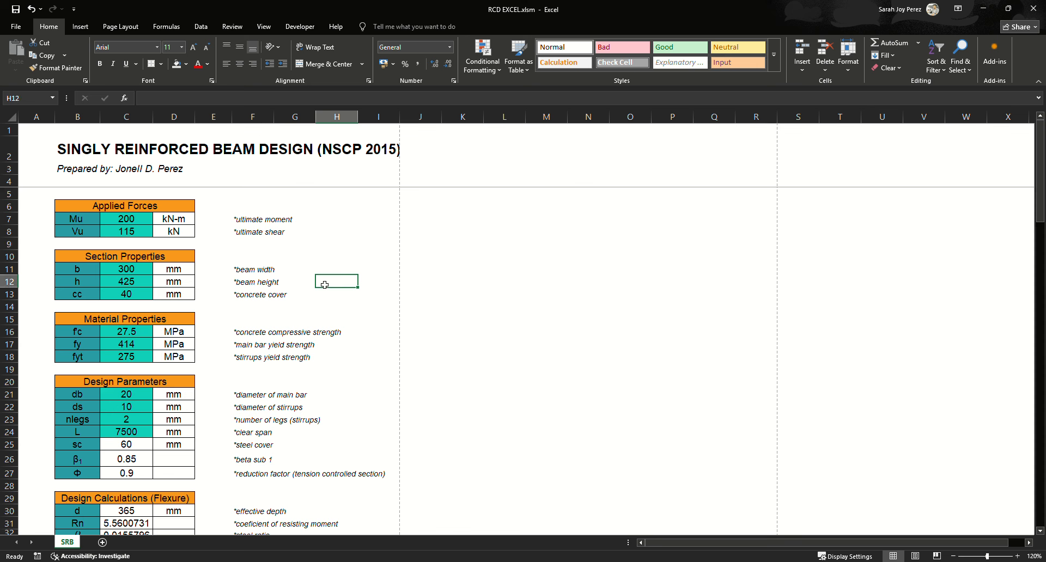
{"action": "left_click", "coordinate": [134, 224]}
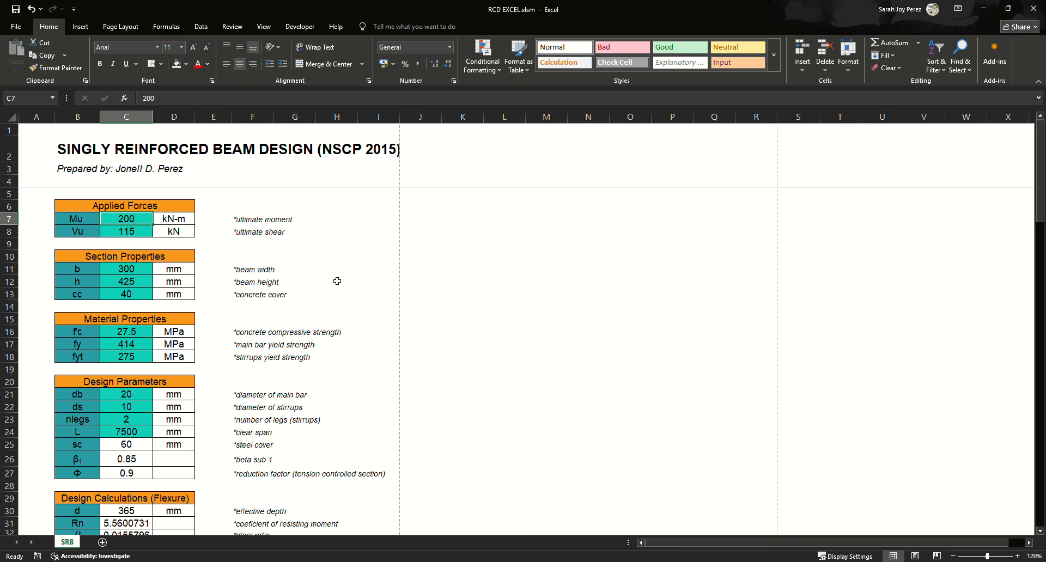
{"action": "left_click", "coordinate": [334, 271]}
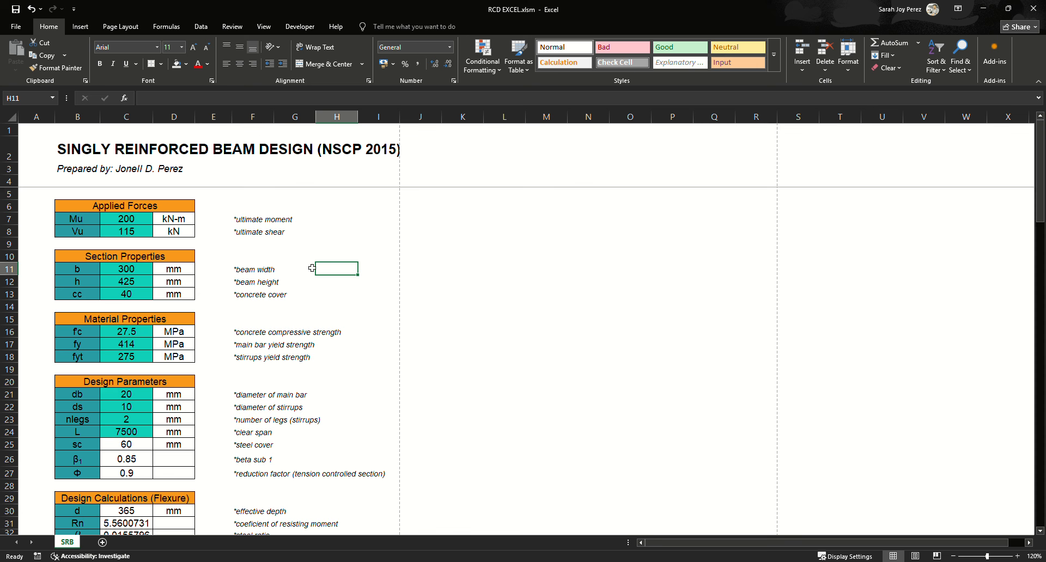
Examine the beam width, beam height and concrete cover inputs in the Section Properties table
{"action": "left_click", "coordinate": [308, 246]}
{"action": "left_click_drag", "start_coordinate": [135, 270], "coordinate": [132, 297]}
{"action": "left_click", "coordinate": [327, 293]}
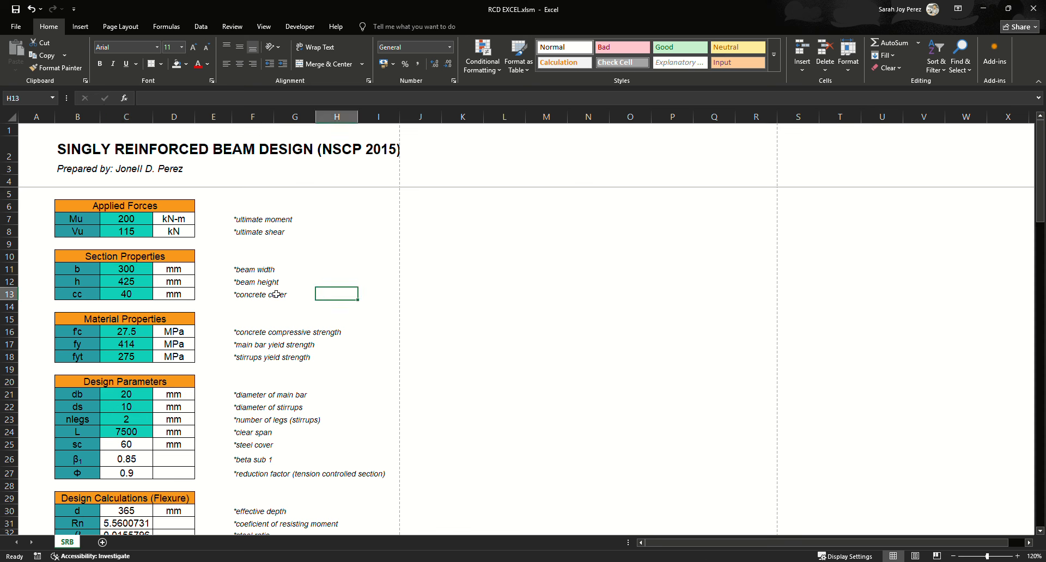
{"action": "left_click_drag", "start_coordinate": [337, 269], "coordinate": [345, 295]}
{"action": "left_click", "coordinate": [310, 282]}
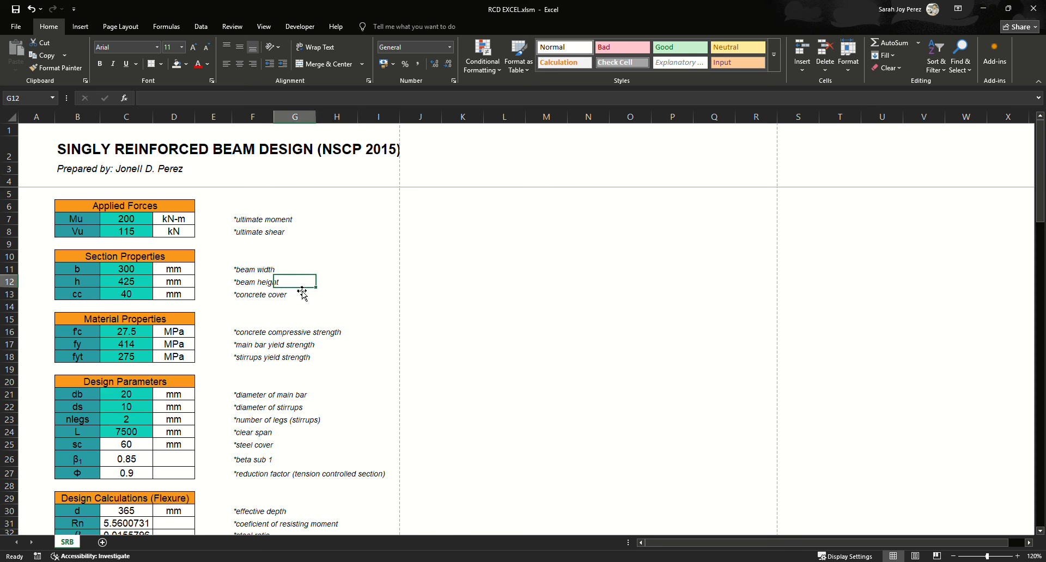
{"action": "left_click", "coordinate": [139, 270]}
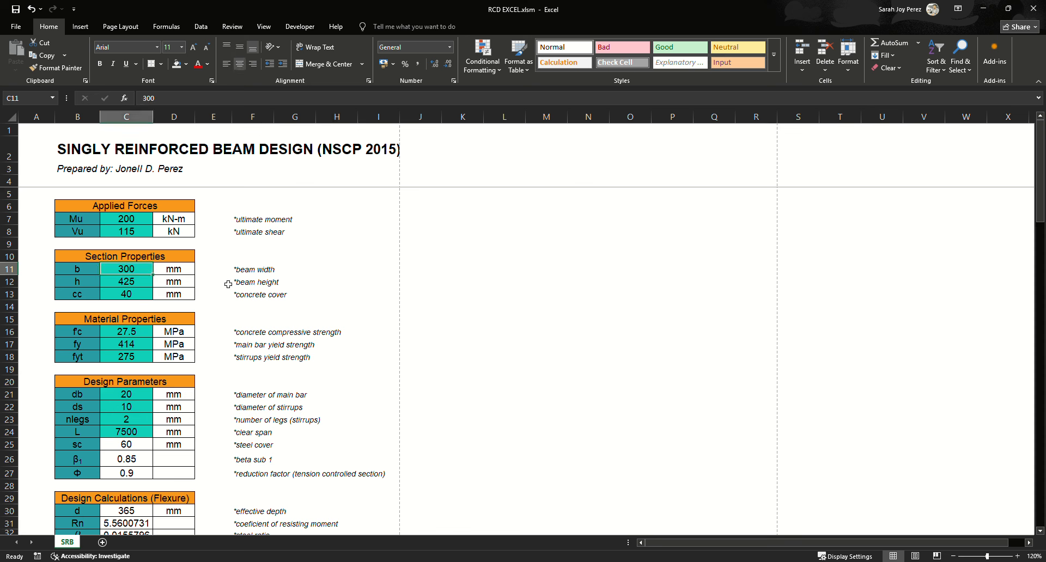
{"action": "left_click_drag", "start_coordinate": [220, 270], "coordinate": [221, 298]}
{"action": "left_click", "coordinate": [126, 283]}
{"action": "left_click", "coordinate": [127, 272]}
{"action": "scroll", "coordinate": [194, 300], "scroll_direction": "down", "scroll_amount": 1}
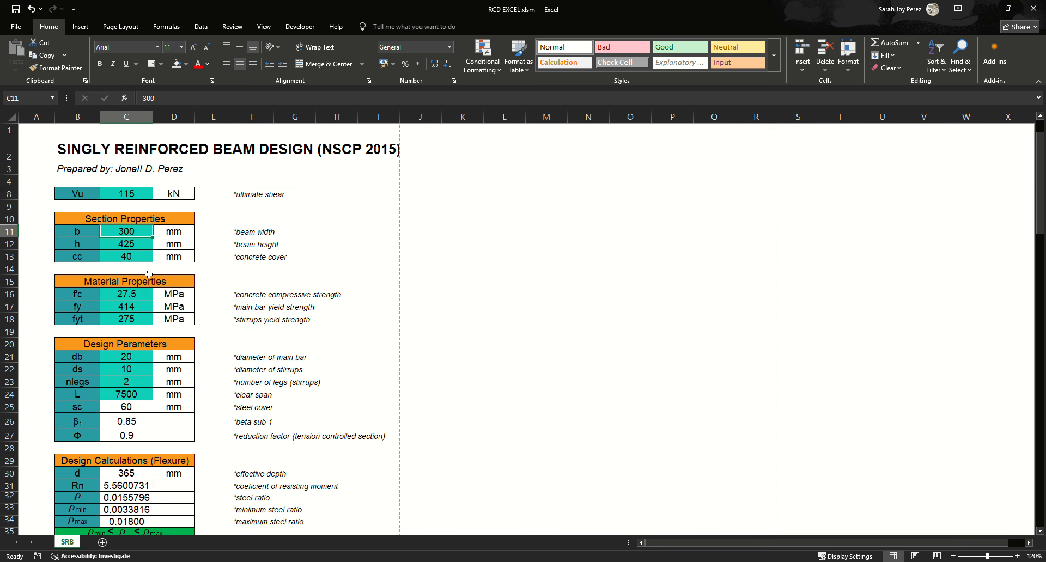
{"action": "left_click", "coordinate": [135, 261]}
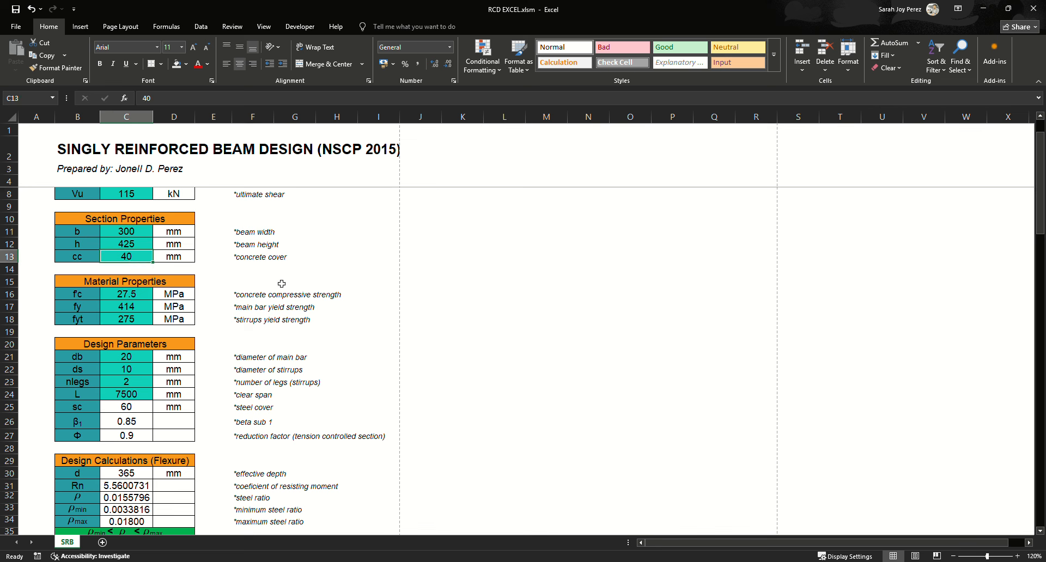
{"action": "scroll", "coordinate": [284, 284], "scroll_direction": "up", "scroll_amount": 1}
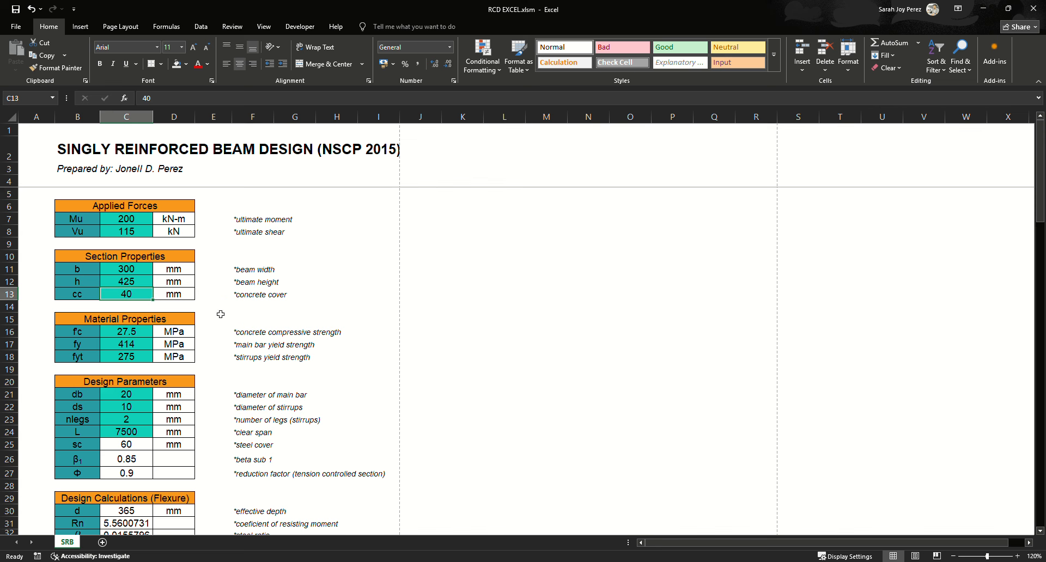
{"action": "left_click", "coordinate": [303, 305]}
Examine the concrete compressive strength and the main bar and stirrup yield strengths in the Material Properties table
{"action": "scroll", "coordinate": [234, 338], "scroll_direction": "down", "scroll_amount": 1}
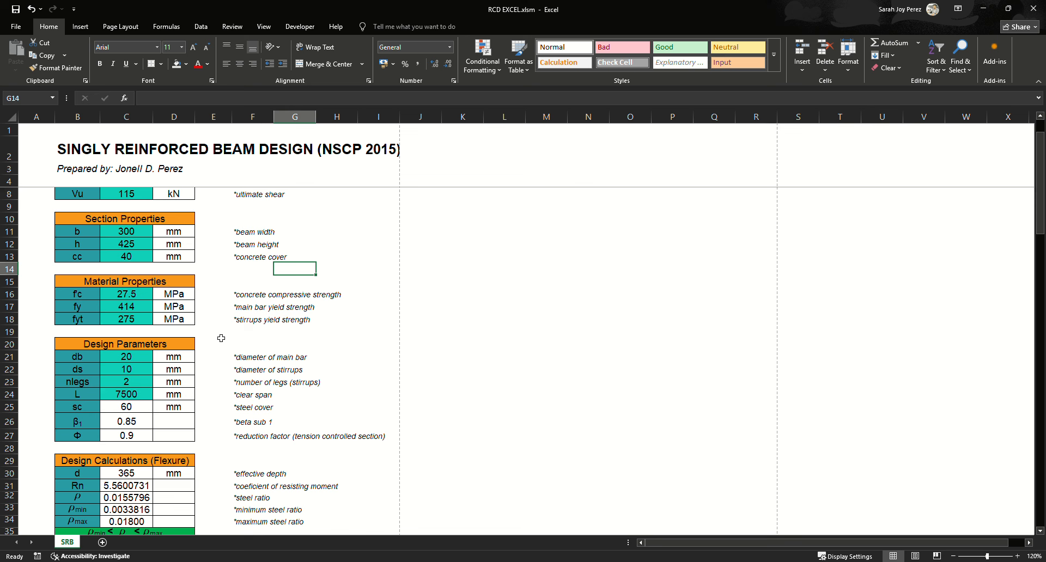
{"action": "left_click", "coordinate": [125, 297]}
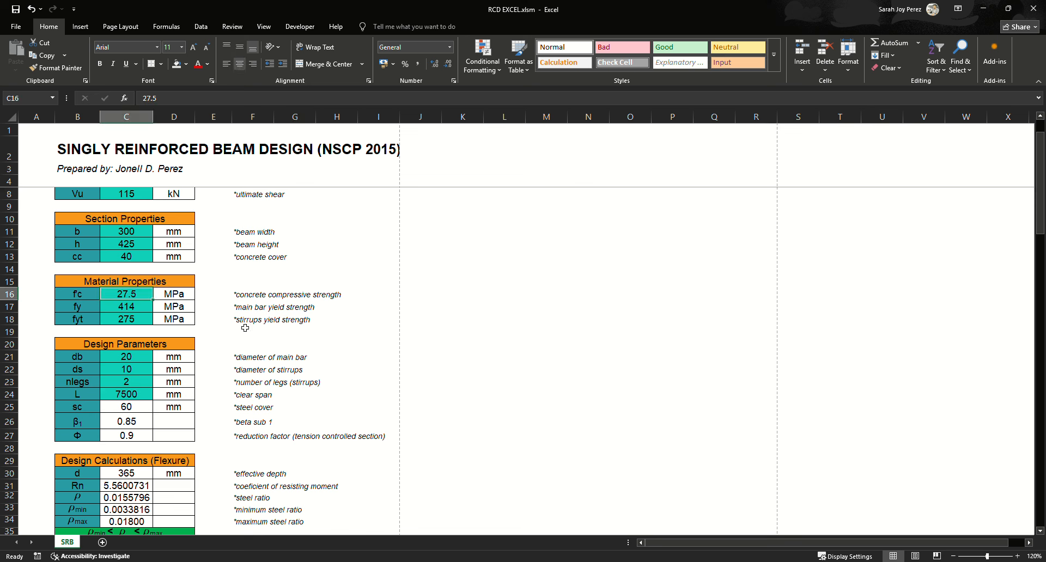
{"action": "left_click", "coordinate": [130, 309]}
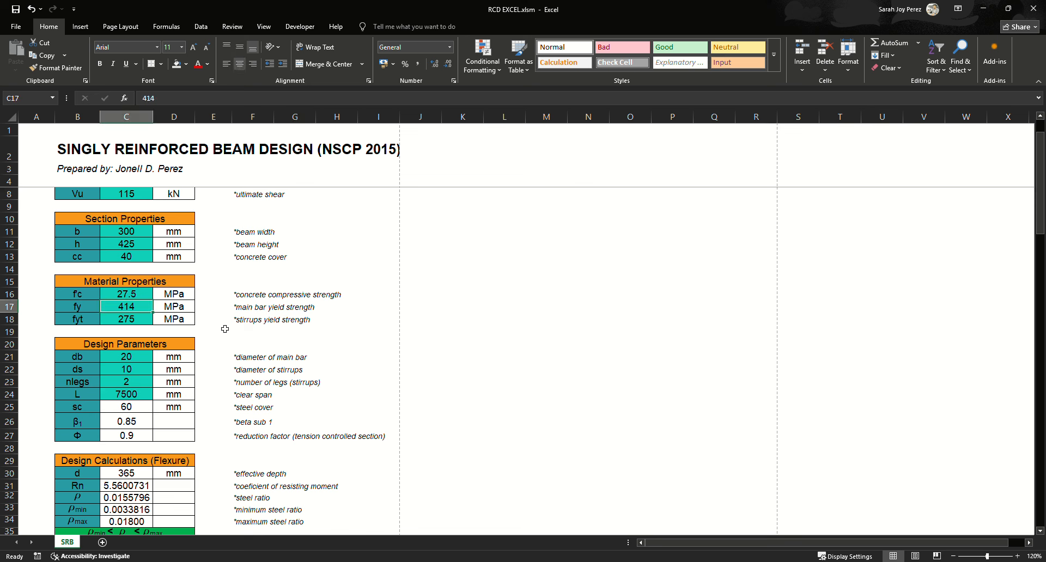
{"action": "key", "text": "Down"}
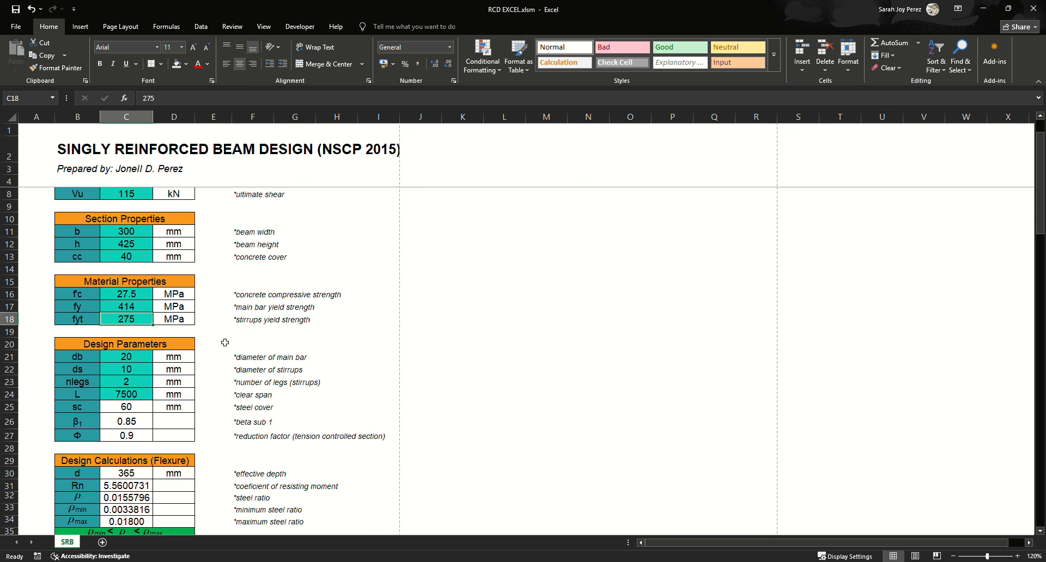
{"action": "left_click", "coordinate": [136, 306]}
{"action": "left_click", "coordinate": [141, 322]}
{"action": "left_click", "coordinate": [141, 311]}
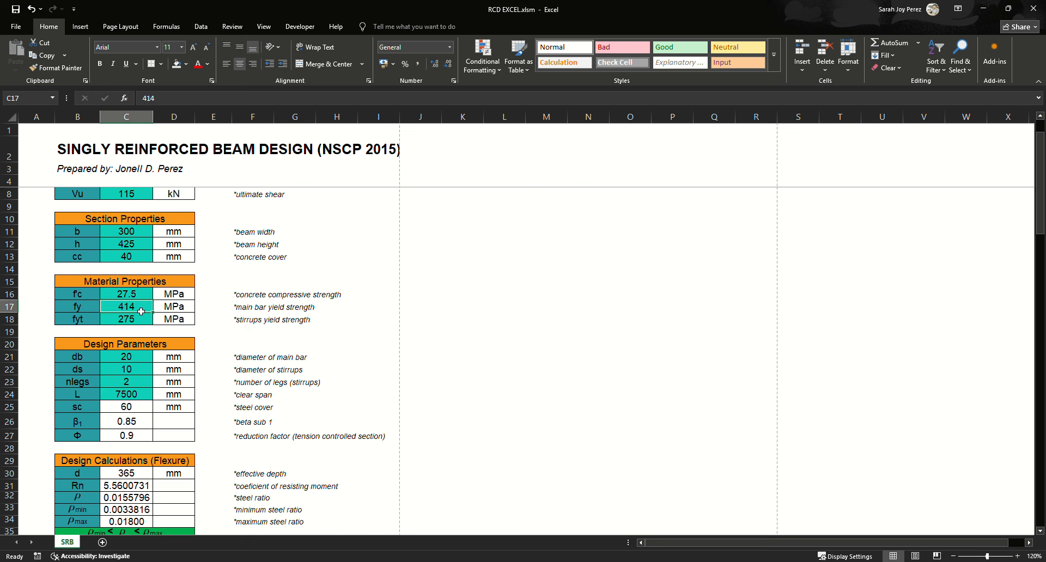
{"action": "left_click", "coordinate": [221, 339]}
{"action": "scroll", "coordinate": [222, 341], "scroll_direction": "up", "scroll_amount": 1}
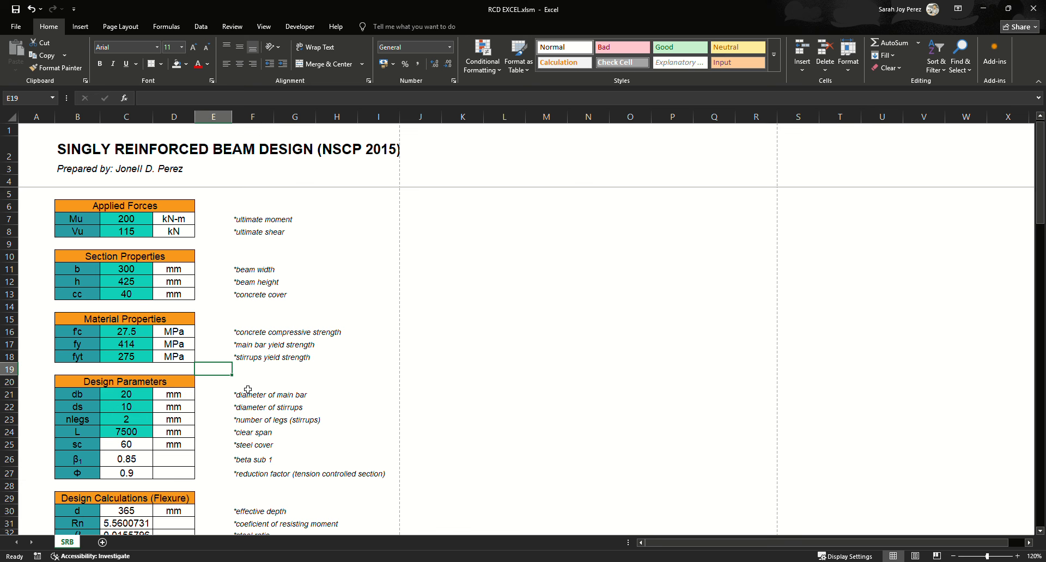
Examine the main bar and stirrup diameter inputs and their descriptions in the Design Parameters table
{"action": "left_click", "coordinate": [131, 392]}
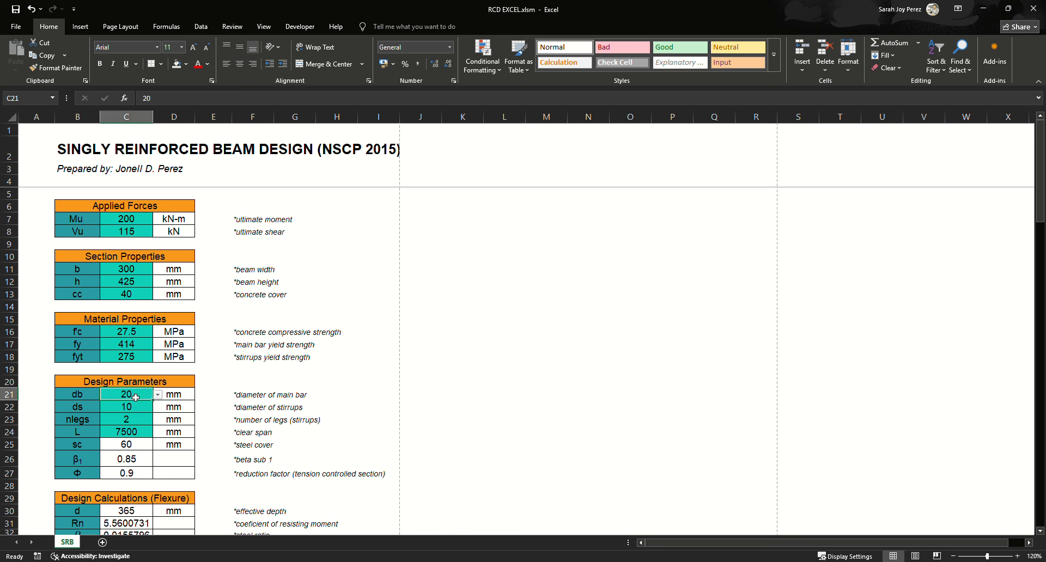
{"action": "left_click", "coordinate": [128, 411]}
{"action": "left_click", "coordinate": [251, 396]}
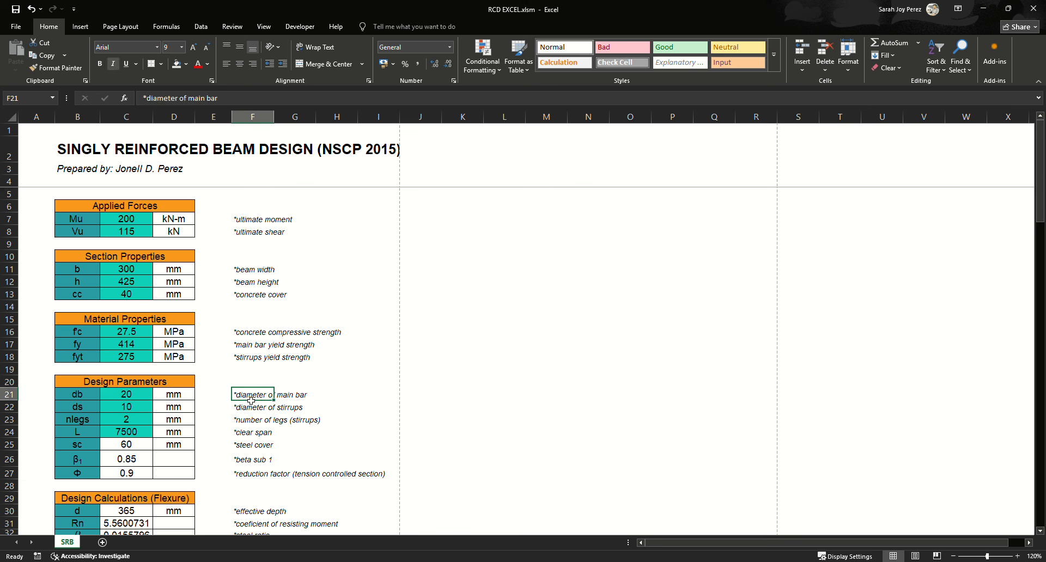
{"action": "left_click", "coordinate": [298, 397]}
{"action": "left_click_drag", "start_coordinate": [243, 397], "coordinate": [314, 397]}
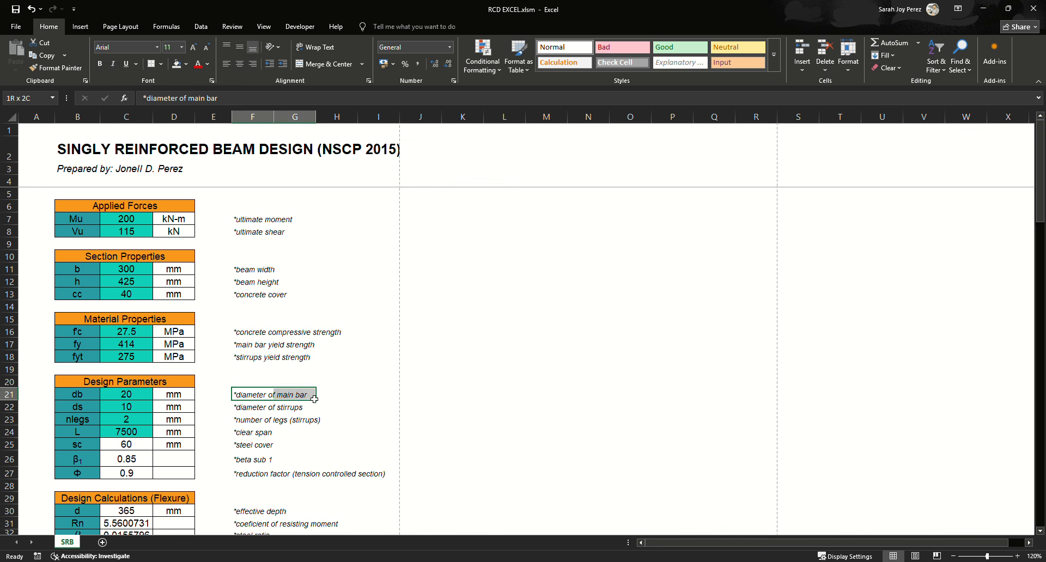
{"action": "left_click", "coordinate": [351, 422]}
{"action": "scroll", "coordinate": [353, 424], "scroll_direction": "down", "scroll_amount": 1}
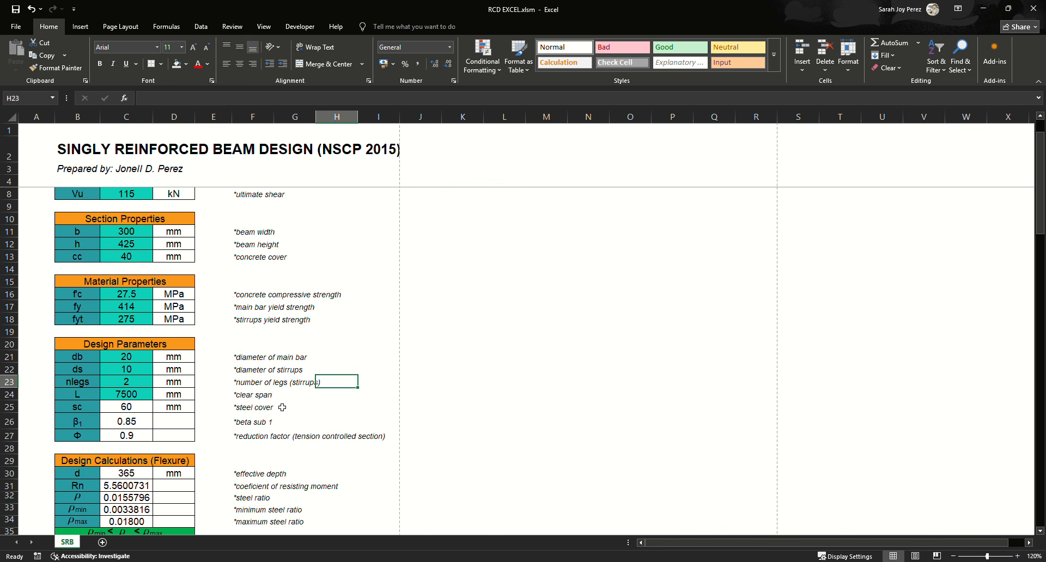
Examine the description of the number of stirrup legs in the Design Parameters table
{"action": "left_click_drag", "start_coordinate": [240, 361], "coordinate": [314, 359]}
{"action": "left_click", "coordinate": [337, 395]}
{"action": "left_click_drag", "start_coordinate": [243, 369], "coordinate": [314, 383]}
{"action": "left_click", "coordinate": [320, 409]}
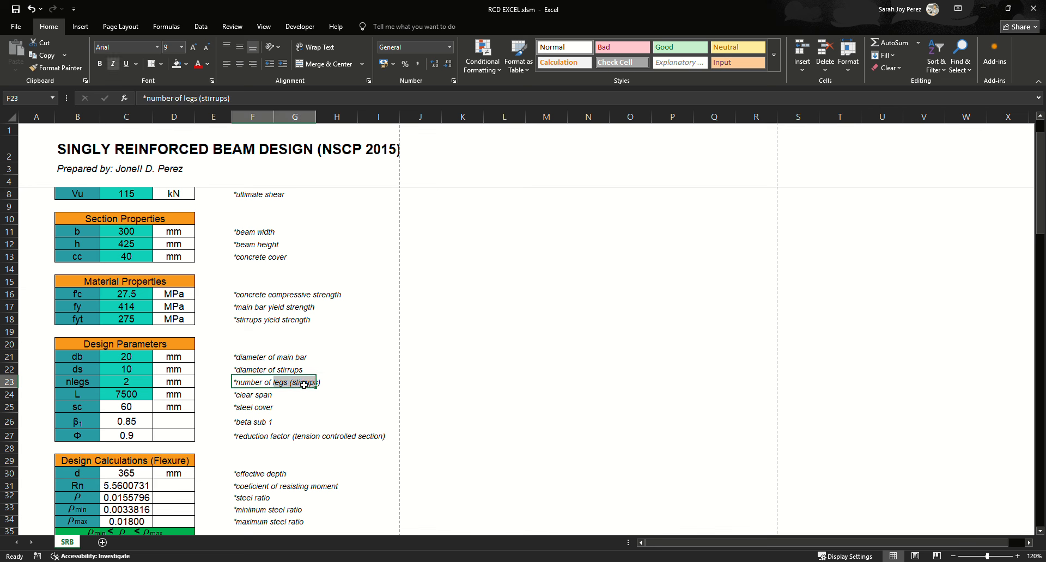
{"action": "left_click", "coordinate": [321, 425]}
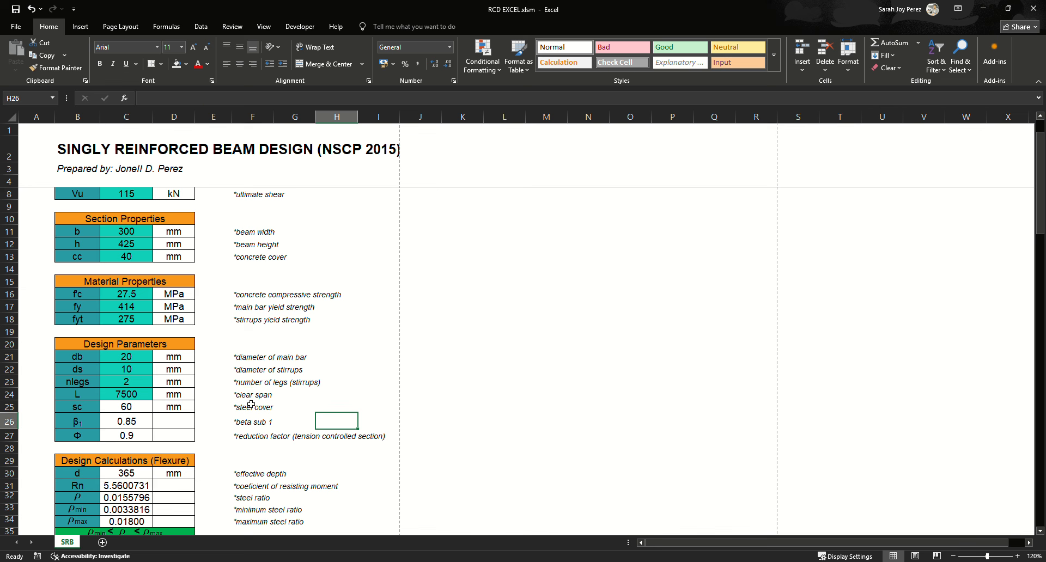
Examine the clear span input L and its description in the Design Parameters table
{"action": "scroll", "coordinate": [214, 404], "scroll_direction": "down", "scroll_amount": 1}
{"action": "left_click", "coordinate": [129, 360]}
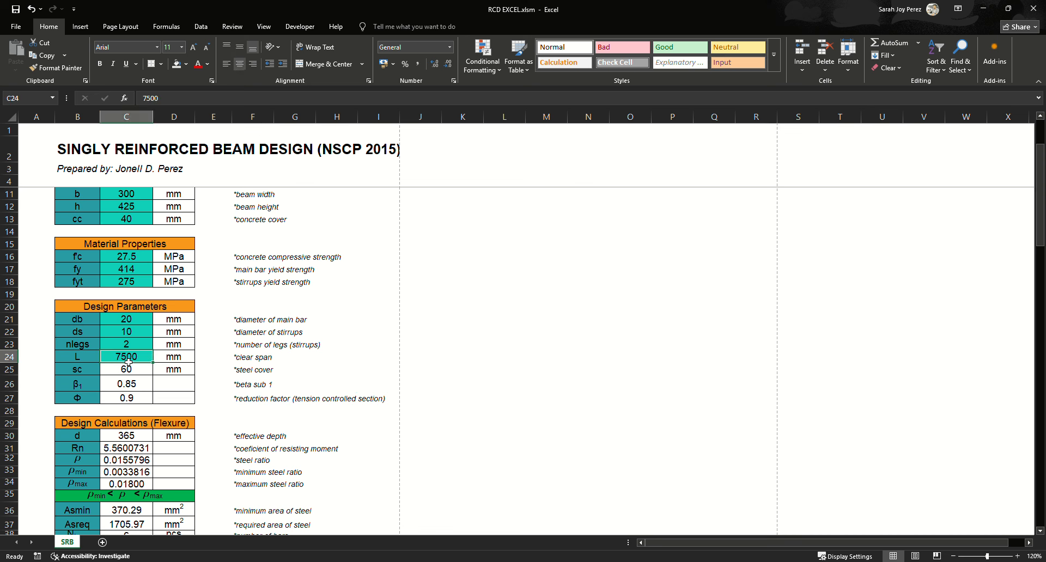
{"action": "left_click", "coordinate": [241, 361]}
{"action": "left_click", "coordinate": [302, 369]}
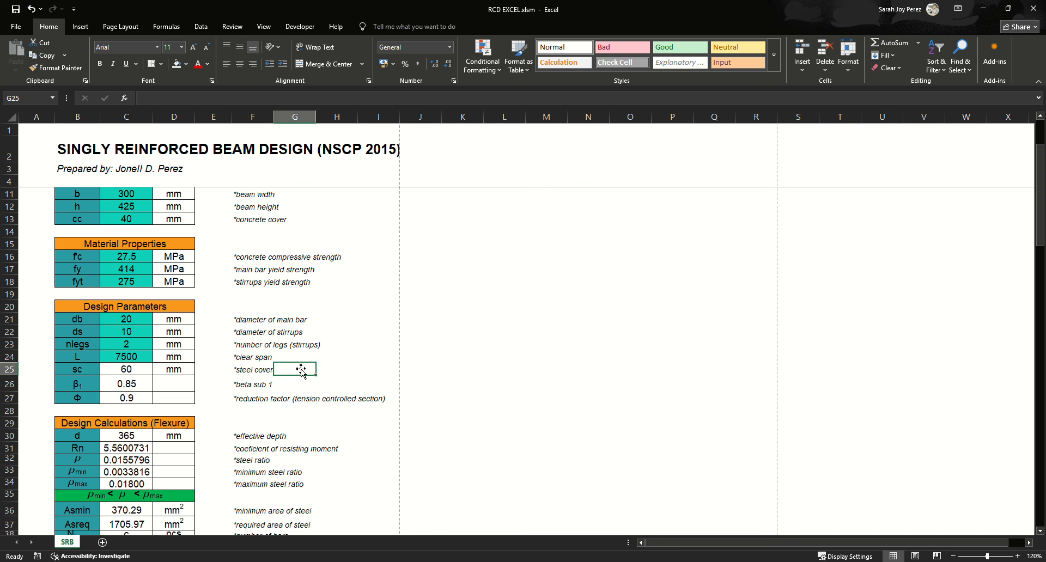
{"action": "left_click", "coordinate": [248, 360]}
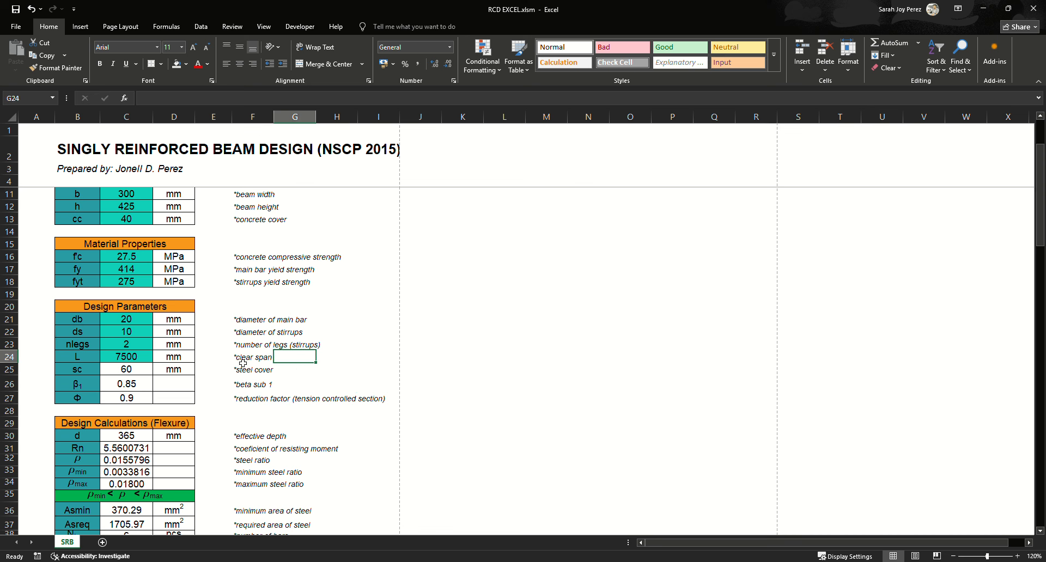
{"action": "left_click_drag", "start_coordinate": [244, 360], "coordinate": [280, 359]}
{"action": "left_click", "coordinate": [300, 386]}
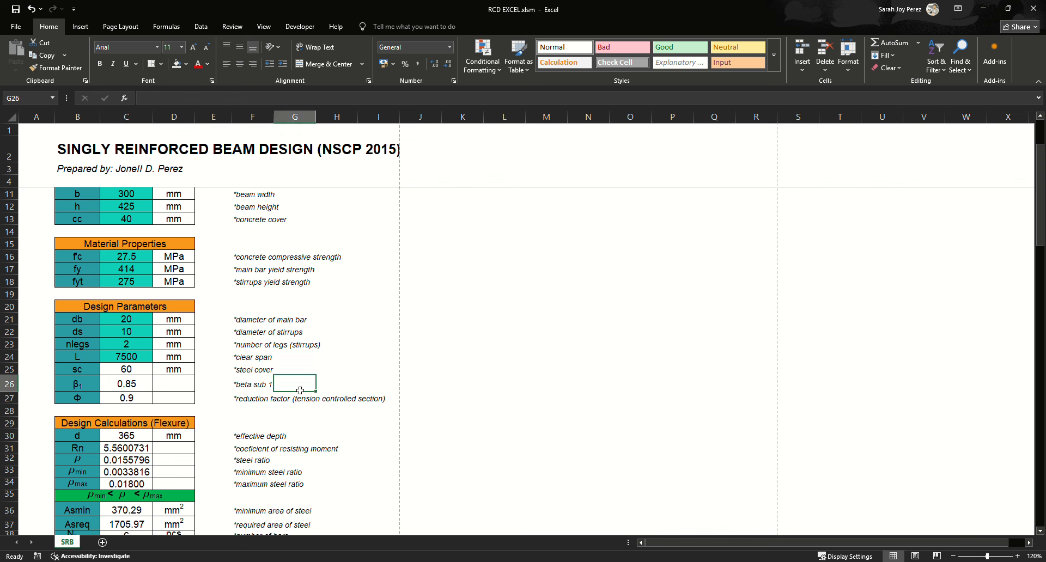
{"action": "left_click", "coordinate": [308, 369]}
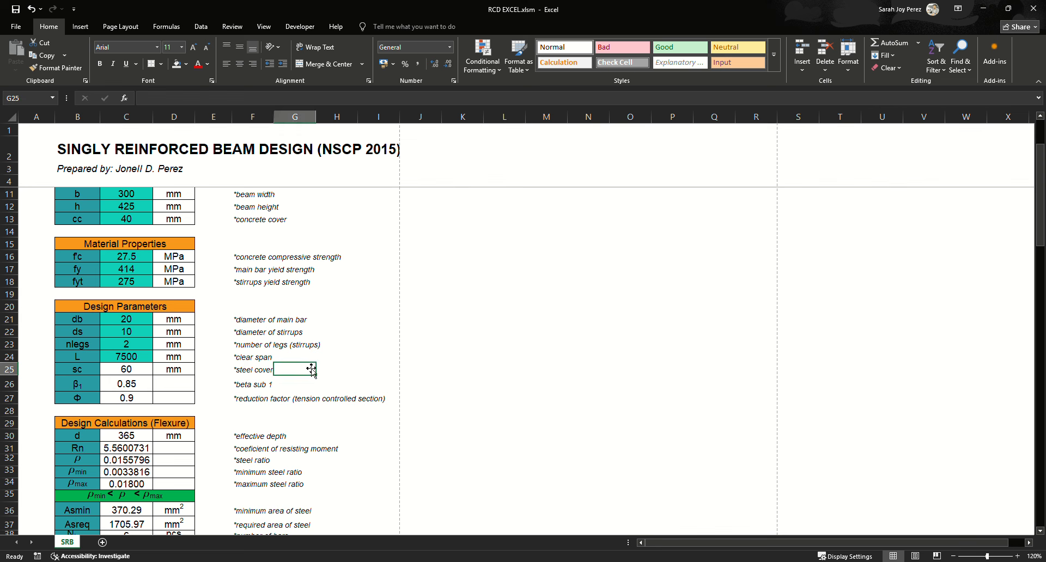
{"action": "scroll", "coordinate": [345, 368], "scroll_direction": "down", "scroll_amount": 1}
{"action": "scroll", "coordinate": [321, 375], "scroll_direction": "up", "scroll_amount": 1}
{"action": "left_click", "coordinate": [142, 360]}
{"action": "left_click", "coordinate": [296, 373]}
{"action": "scroll", "coordinate": [231, 370], "scroll_direction": "up", "scroll_amount": 2}
{"action": "scroll", "coordinate": [229, 370], "scroll_direction": "down", "scroll_amount": 1}
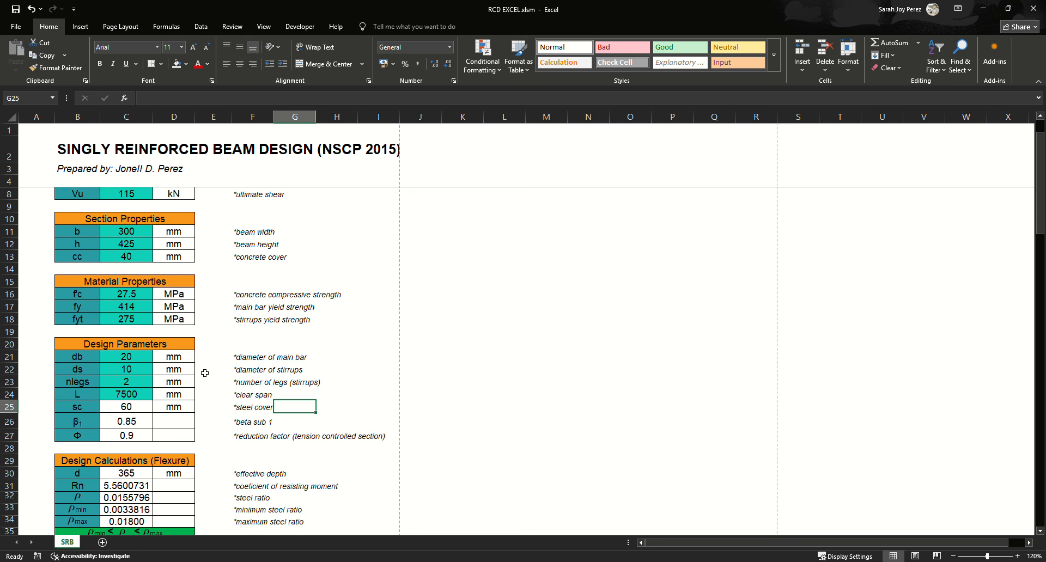
Try main bar diameters of 12 mm and 25 mm in the Design Parameters table, and set it back to 20 mm
{"action": "left_click", "coordinate": [147, 360]}
{"action": "left_click", "coordinate": [239, 334]}
{"action": "left_click", "coordinate": [140, 357]}
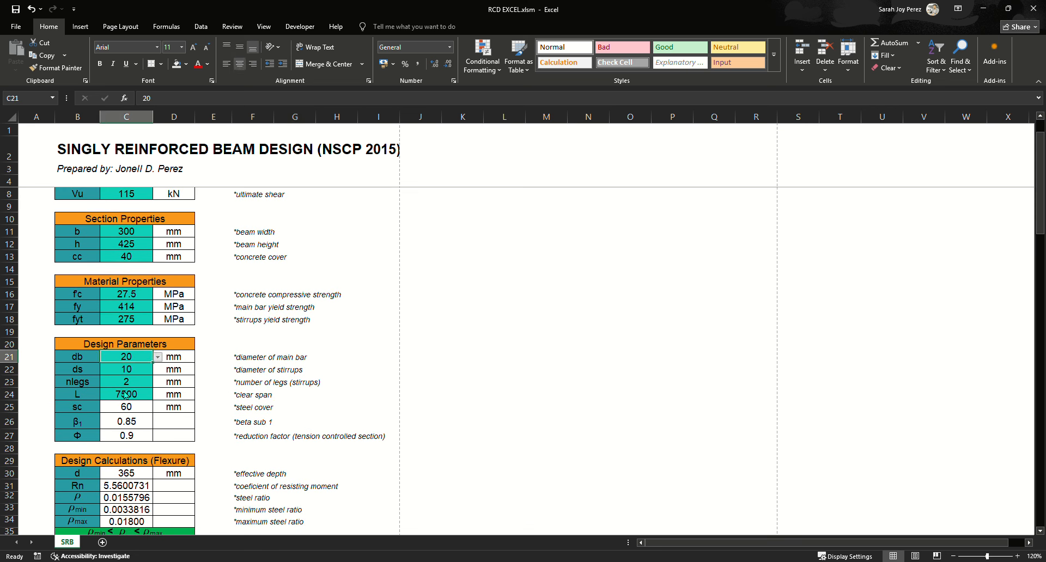
{"action": "left_click", "coordinate": [112, 369]}
{"action": "left_click", "coordinate": [157, 358]}
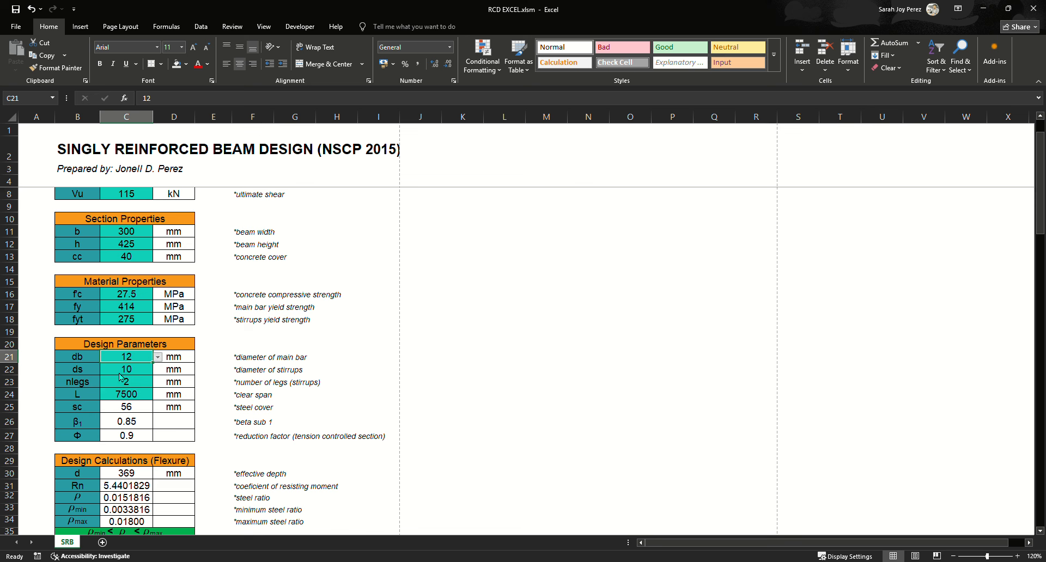
{"action": "left_click", "coordinate": [119, 374]}
{"action": "left_click", "coordinate": [156, 358]}
{"action": "left_click", "coordinate": [104, 383]}
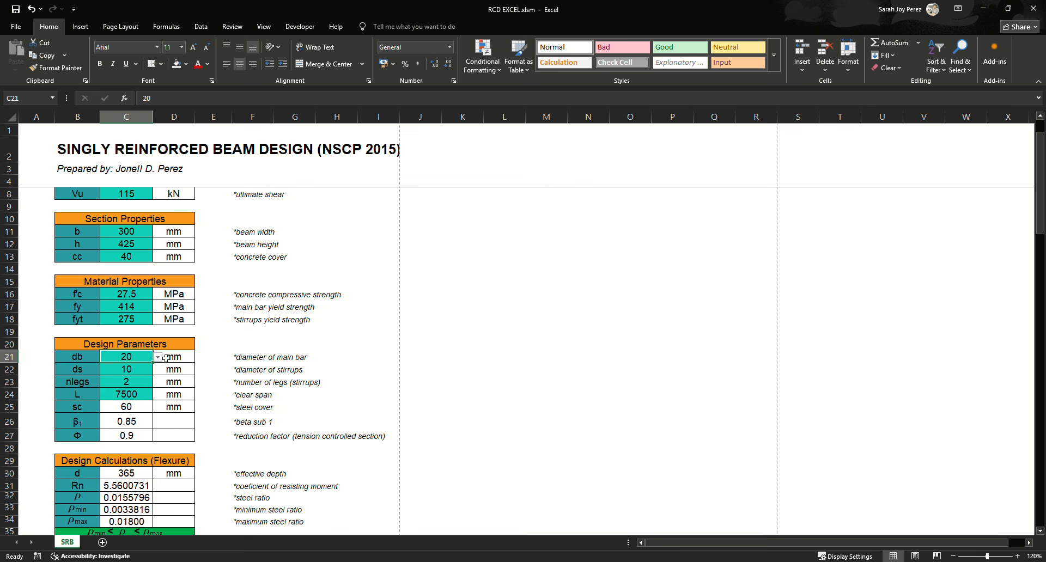
{"action": "left_click", "coordinate": [157, 358]}
{"action": "left_click", "coordinate": [107, 395]}
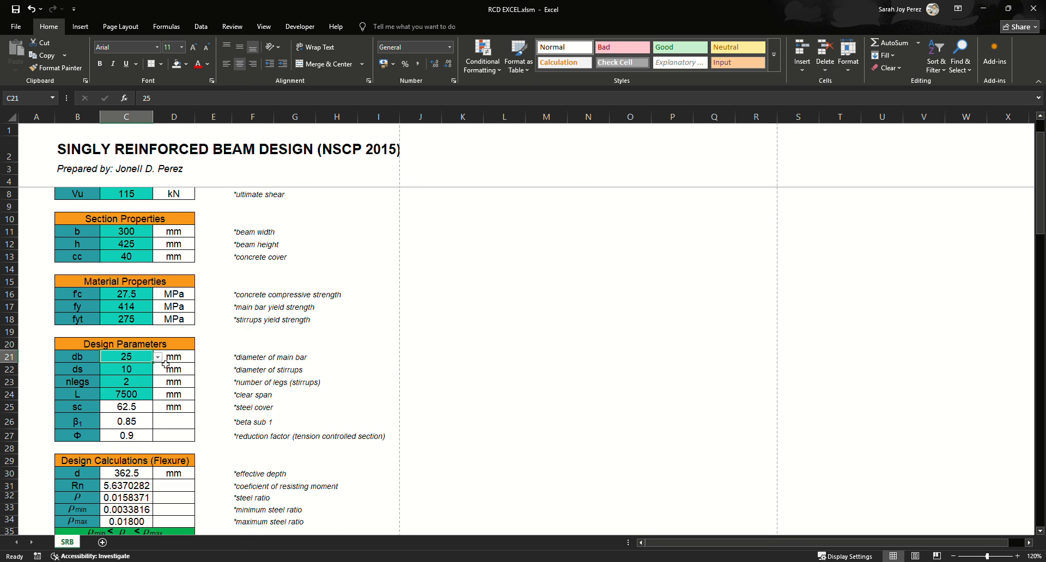
{"action": "left_click", "coordinate": [157, 358]}
{"action": "left_click", "coordinate": [113, 384]}
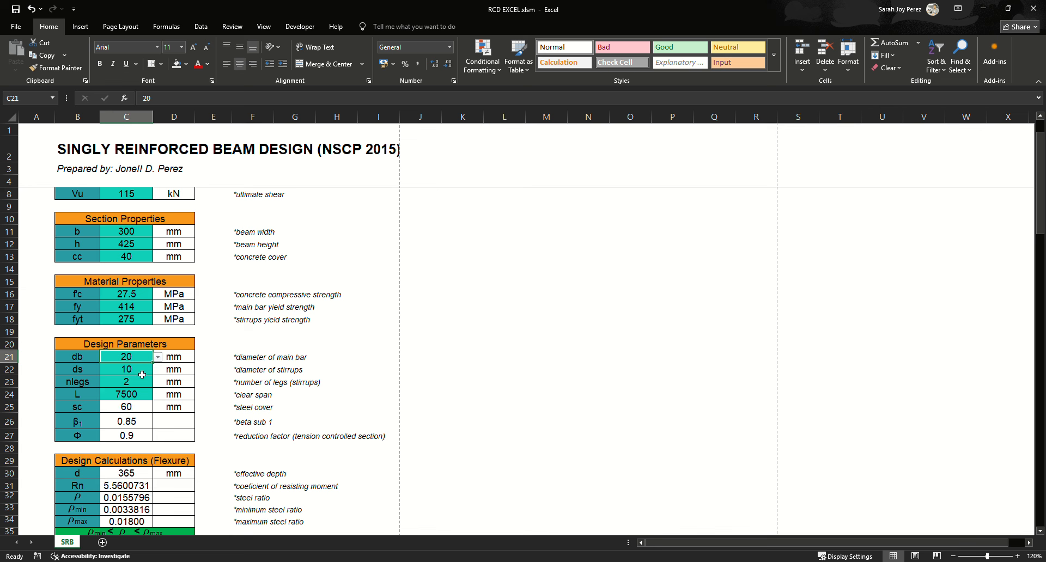
{"action": "left_click", "coordinate": [216, 367]}
Try a stirrup diameter of 12 mm in the Design Parameters table, and set it back to 10 mm
{"action": "scroll", "coordinate": [210, 359], "scroll_direction": "down", "scroll_amount": 1}
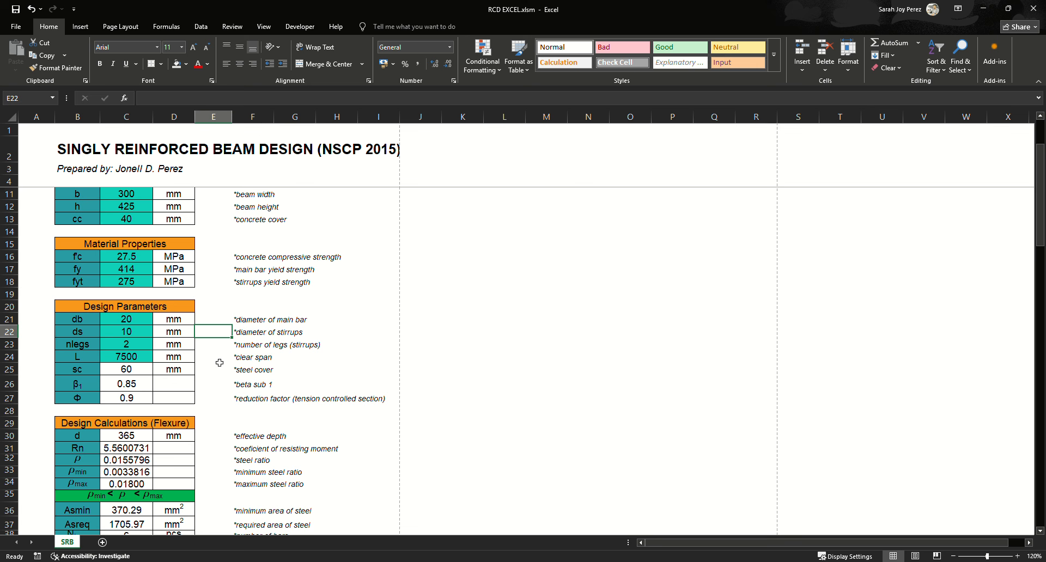
{"action": "left_click", "coordinate": [134, 333]}
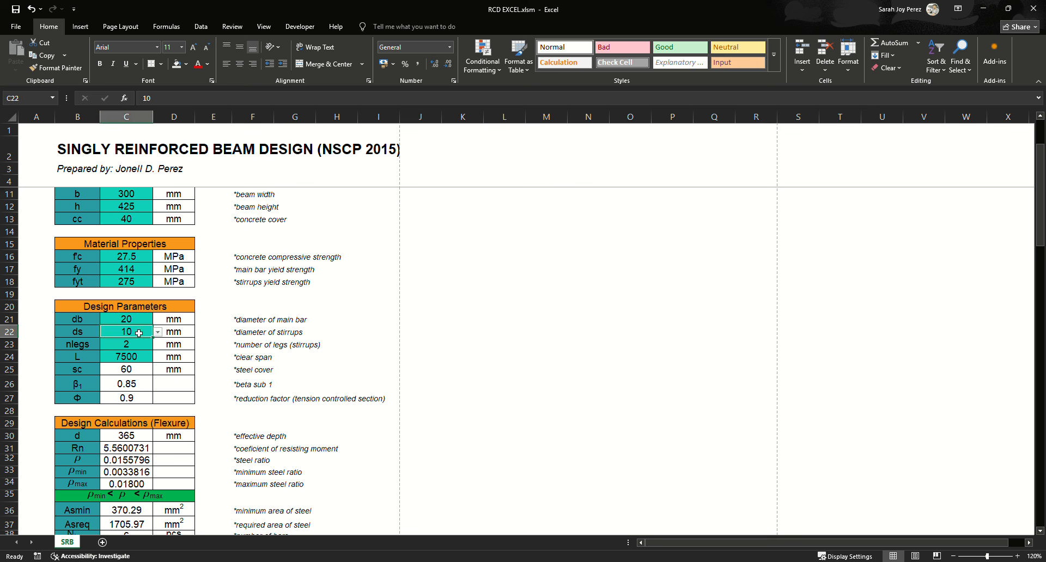
{"action": "left_click", "coordinate": [157, 332]}
{"action": "left_click", "coordinate": [108, 343]}
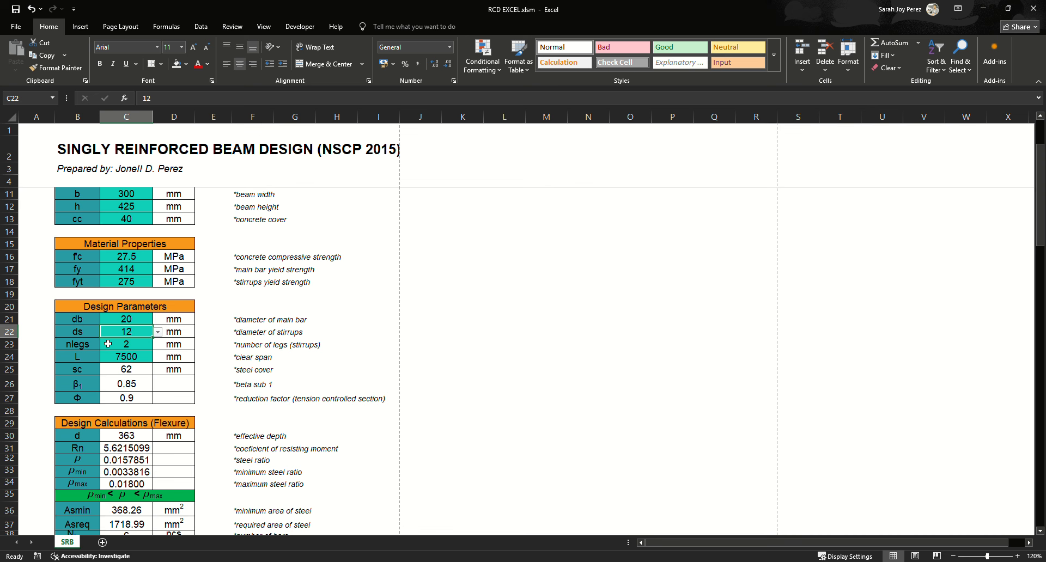
{"action": "left_click", "coordinate": [157, 332]}
{"action": "left_click", "coordinate": [134, 349]}
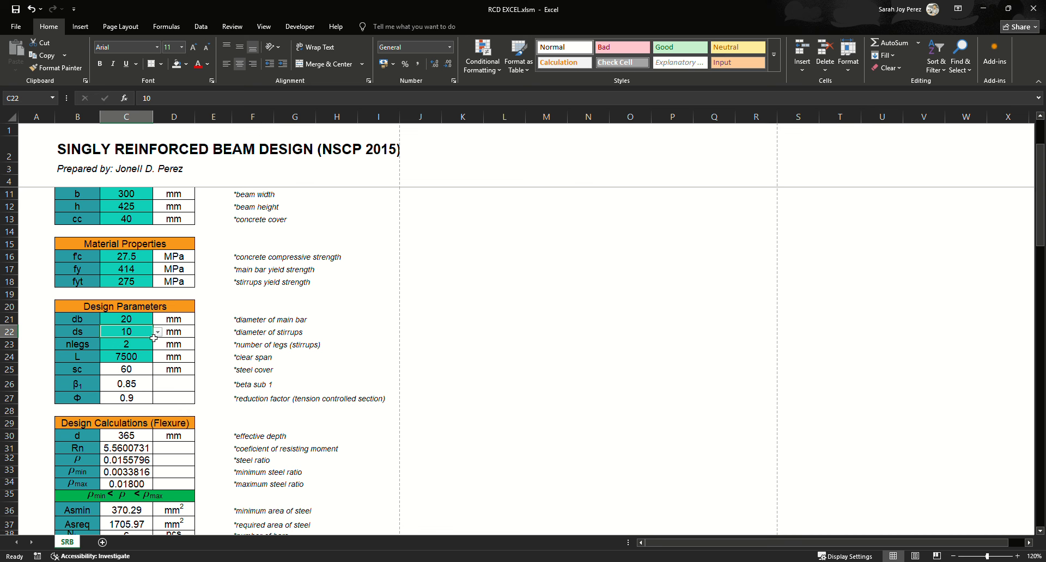
{"action": "left_click", "coordinate": [228, 359]}
{"action": "left_click", "coordinate": [212, 330]}
{"action": "left_click", "coordinate": [157, 332]}
{"action": "left_click", "coordinate": [131, 350]}
{"action": "left_click", "coordinate": [157, 332]}
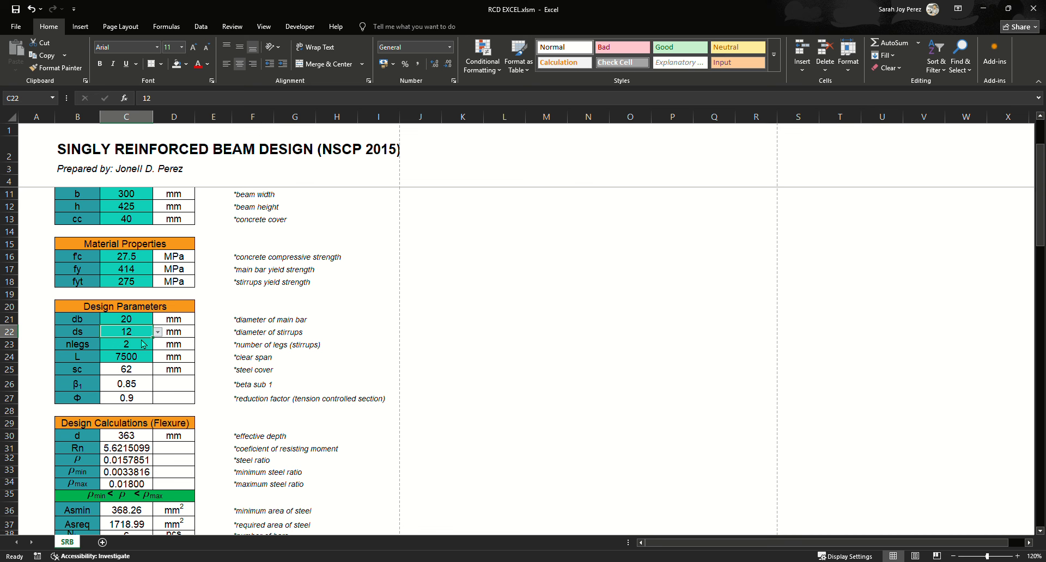
{"action": "left_click", "coordinate": [125, 349]}
{"action": "left_click", "coordinate": [209, 347]}
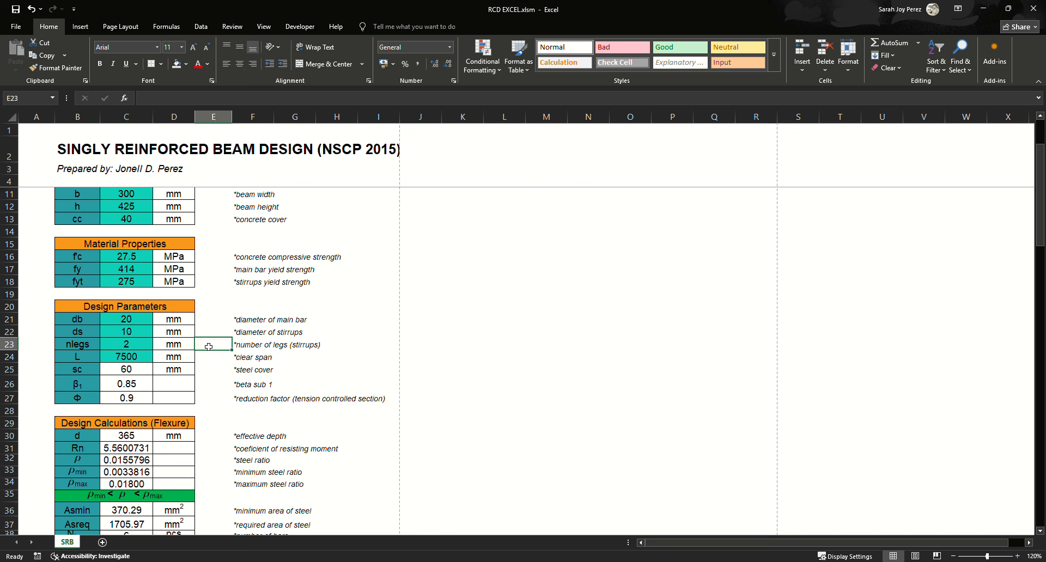
Set the clear span L in the Design Parameters table to 6000 mm
{"action": "left_click", "coordinate": [127, 360]}
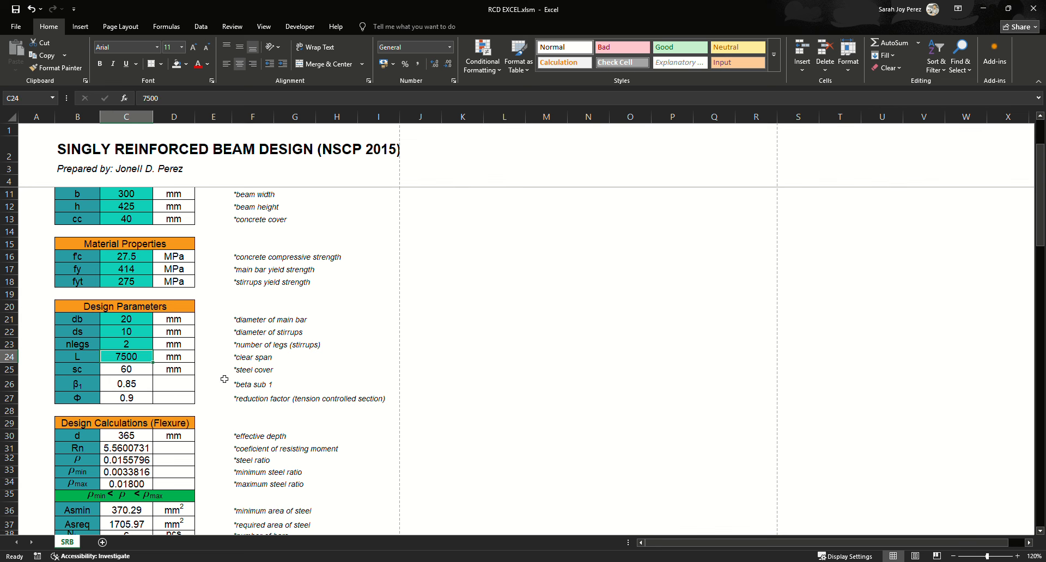
{"action": "scroll", "coordinate": [178, 365], "scroll_direction": "down", "scroll_amount": 1}
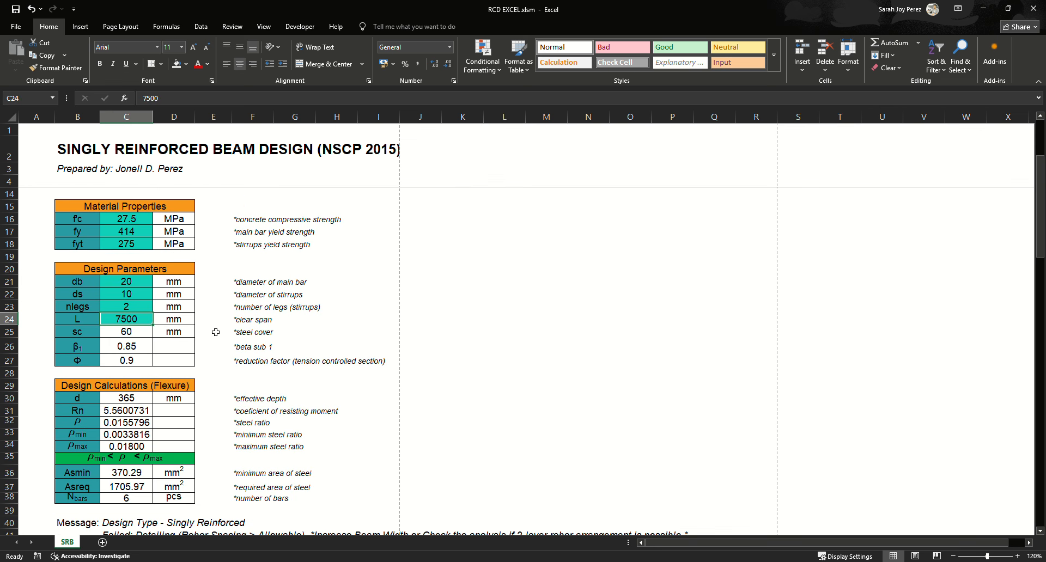
{"action": "type", "text": "600"}
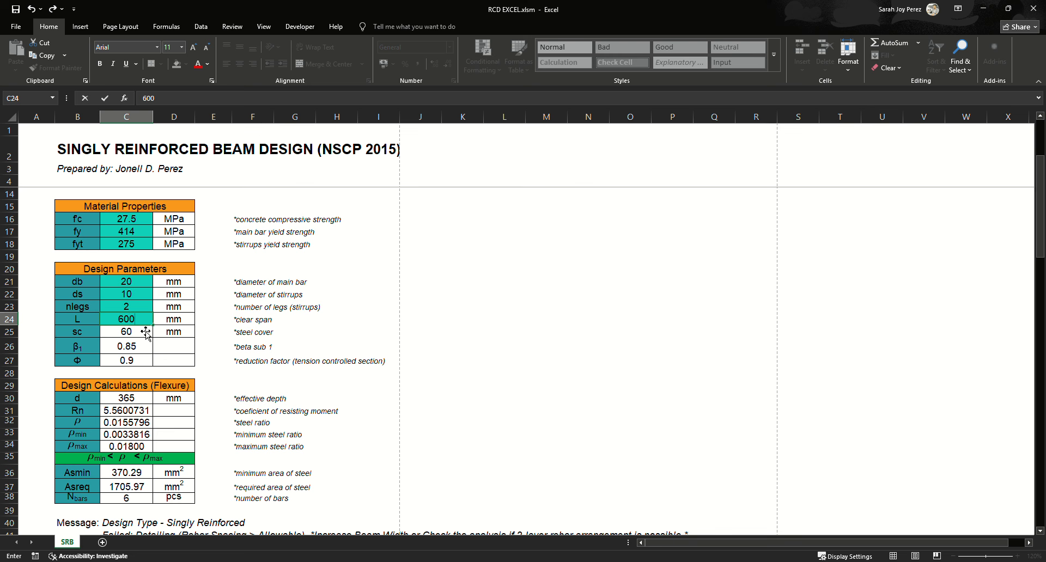
{"action": "type", "text": "0"}
{"action": "key", "text": "Return"}
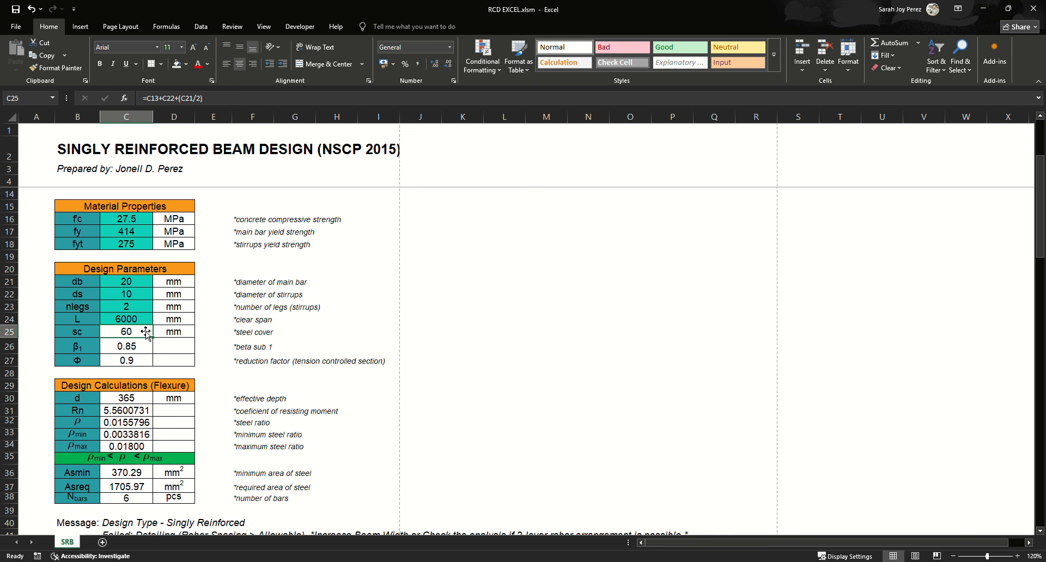
{"action": "left_click", "coordinate": [216, 346]}
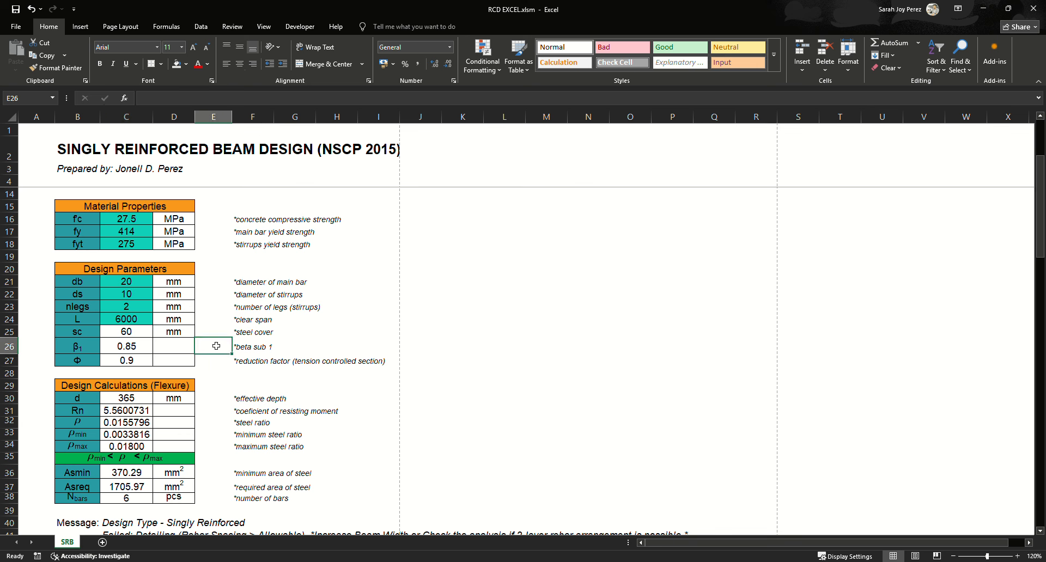
Examine the steel cover formula and the Design Calculations (Flexure) table, from the effective depth to the number of bars formula
{"action": "left_click", "coordinate": [143, 337]}
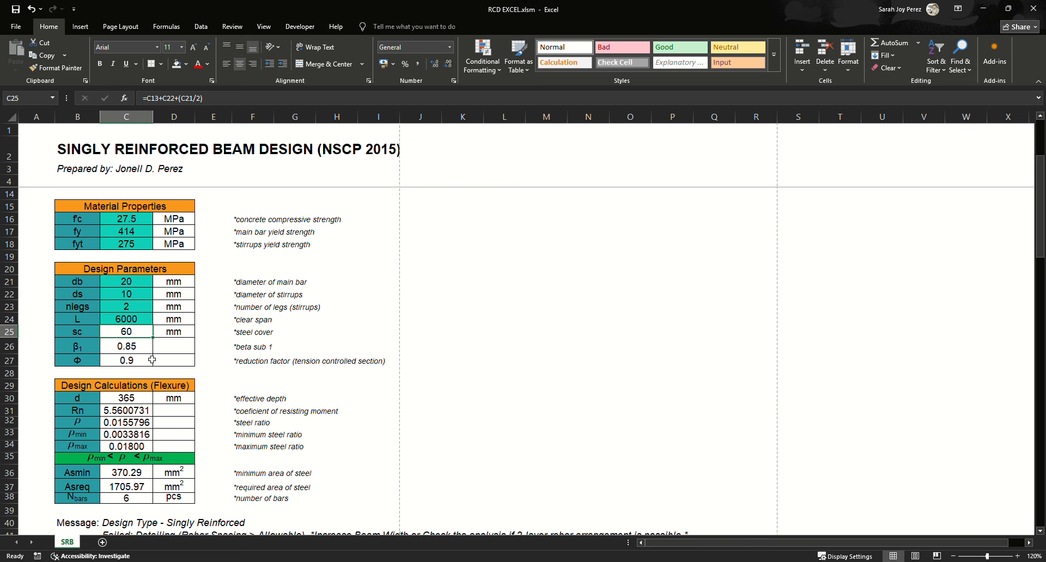
{"action": "scroll", "coordinate": [152, 359], "scroll_direction": "down", "scroll_amount": 1}
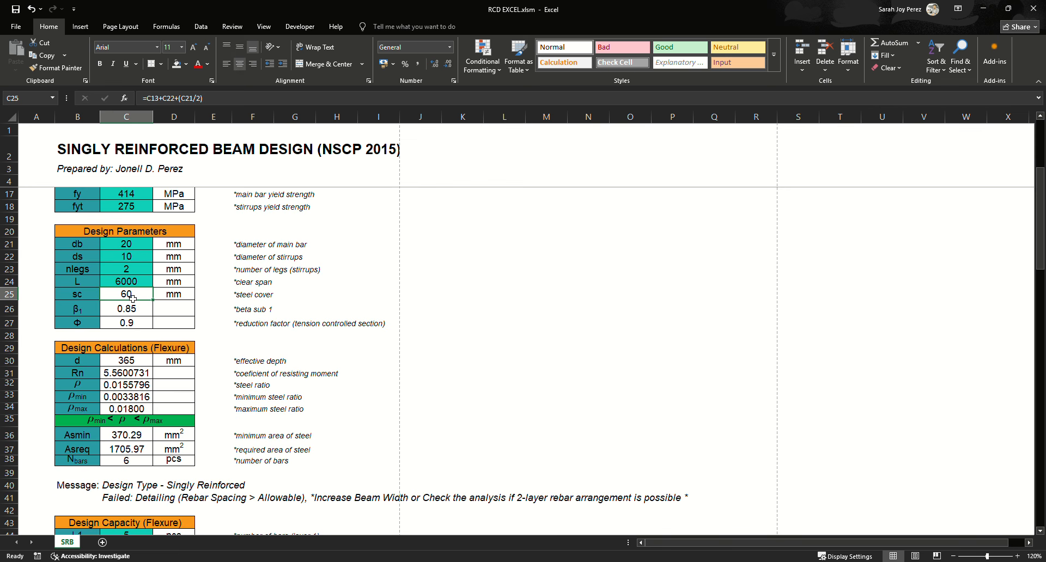
{"action": "scroll", "coordinate": [149, 338], "scroll_direction": "down", "scroll_amount": 1}
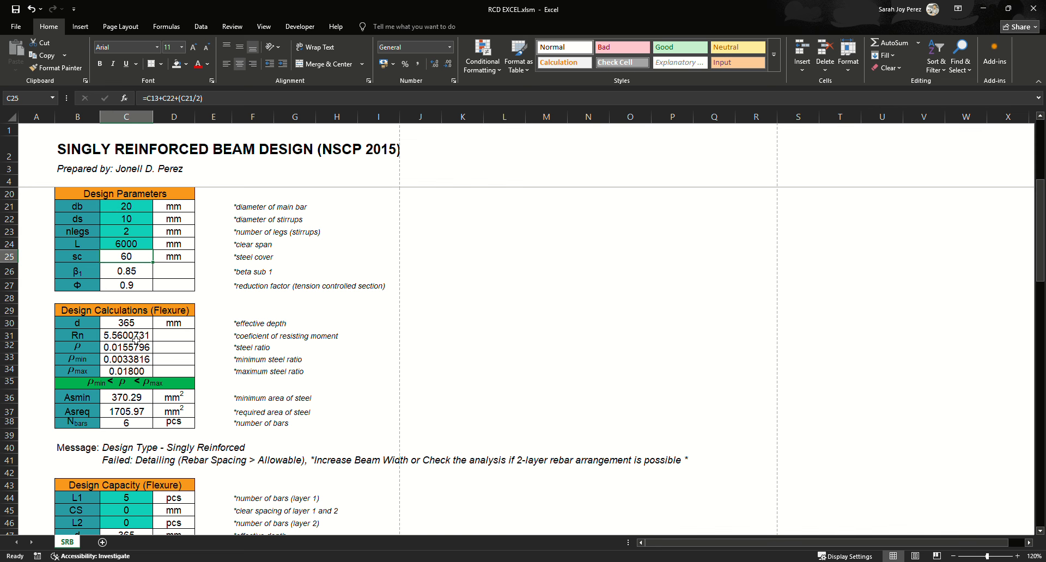
{"action": "left_click_drag", "start_coordinate": [126, 323], "coordinate": [127, 371]}
{"action": "left_click", "coordinate": [214, 350]}
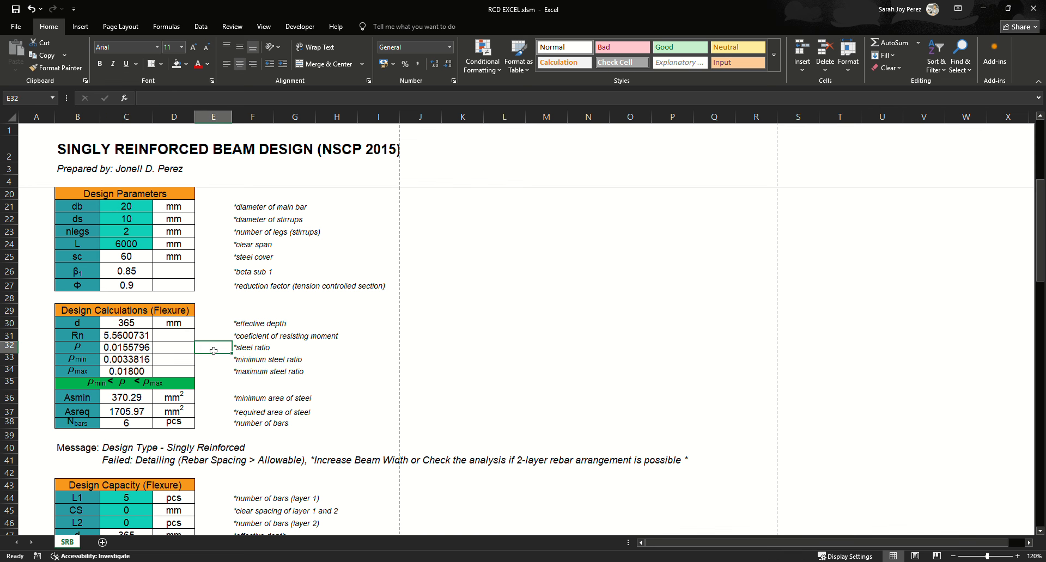
{"action": "scroll", "coordinate": [213, 350], "scroll_direction": "down", "scroll_amount": 1}
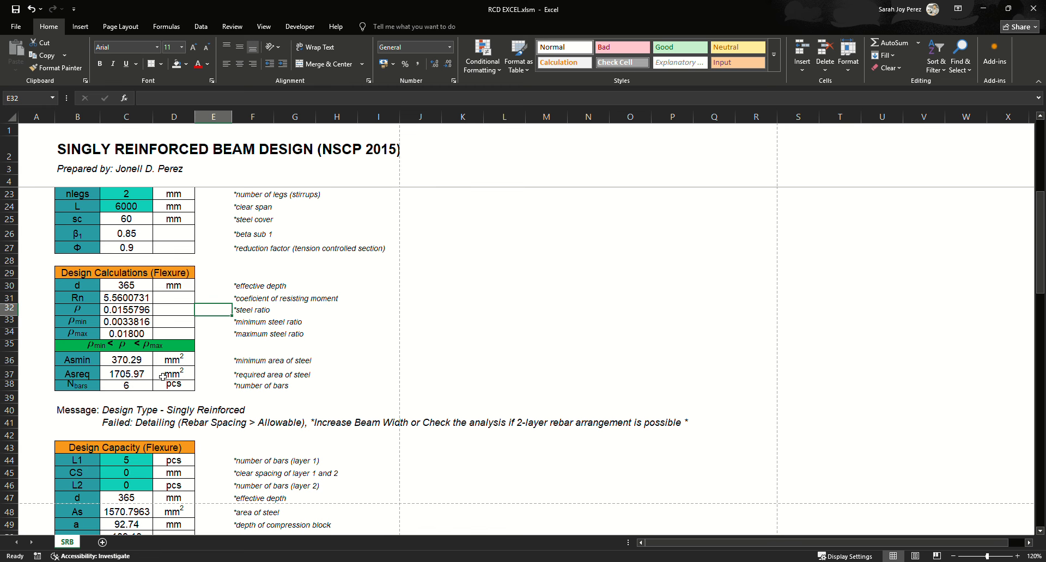
{"action": "left_click", "coordinate": [73, 385]}
{"action": "left_click", "coordinate": [126, 385]}
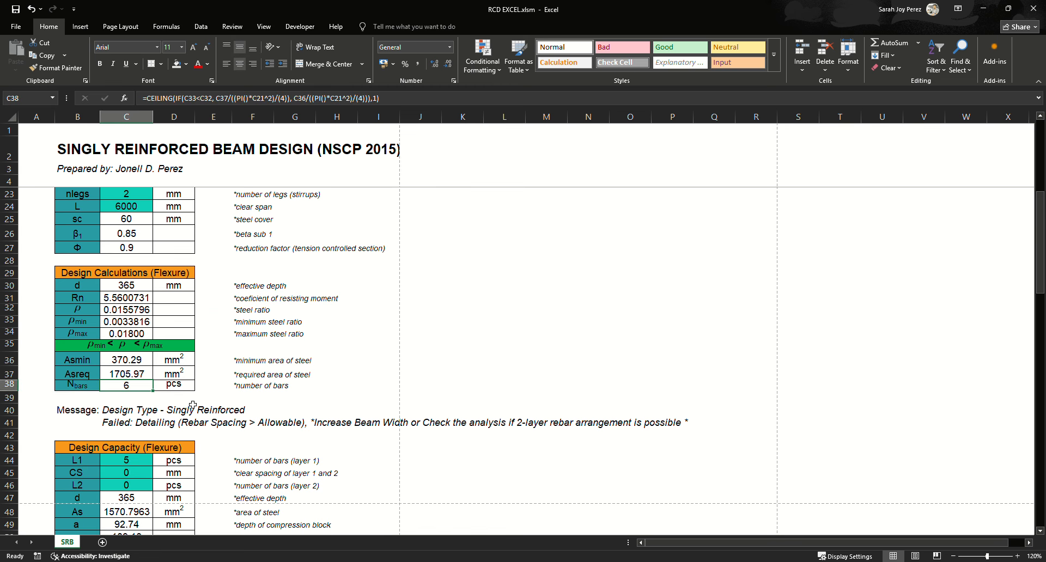
{"action": "scroll", "coordinate": [140, 399], "scroll_direction": "up", "scroll_amount": 2}
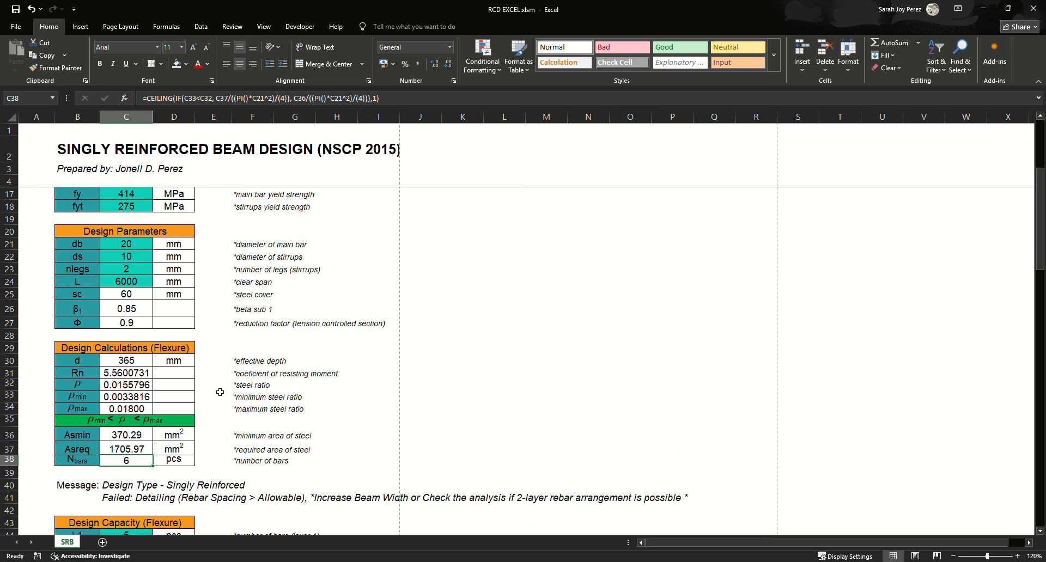
{"action": "scroll", "coordinate": [167, 259], "scroll_direction": "down", "scroll_amount": 2}
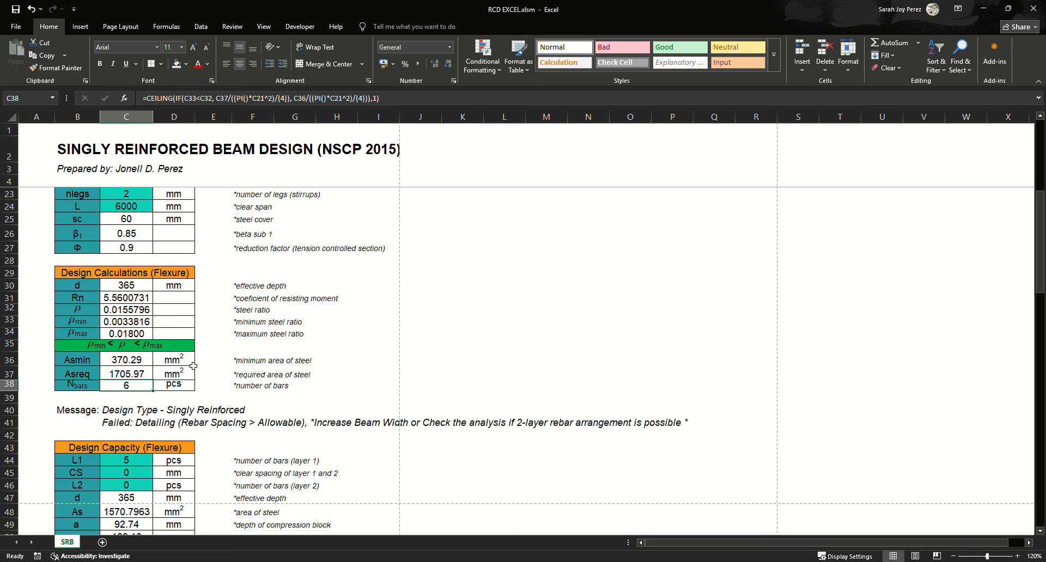
Examine the rebar detailing message and its formula below the Design Calculations (Flexure) table
{"action": "left_click", "coordinate": [126, 426]}
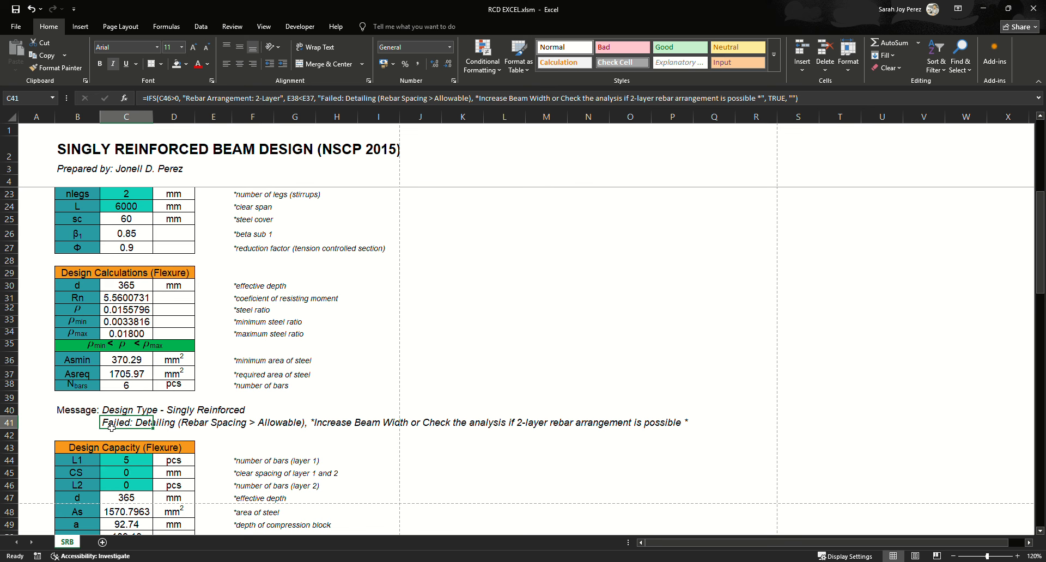
{"action": "left_click", "coordinate": [225, 398]}
{"action": "left_click", "coordinate": [225, 386]}
{"action": "left_click", "coordinate": [220, 363]}
{"action": "left_click", "coordinate": [220, 348]}
{"action": "left_click", "coordinate": [223, 300]}
{"action": "left_click", "coordinate": [220, 374]}
{"action": "left_click", "coordinate": [214, 334]}
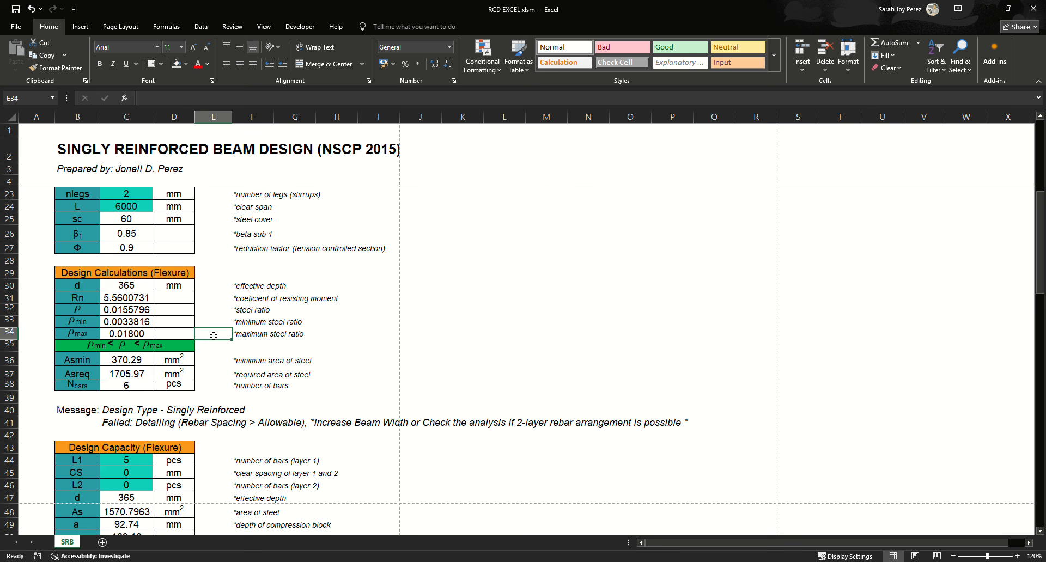
{"action": "left_click", "coordinate": [214, 397]}
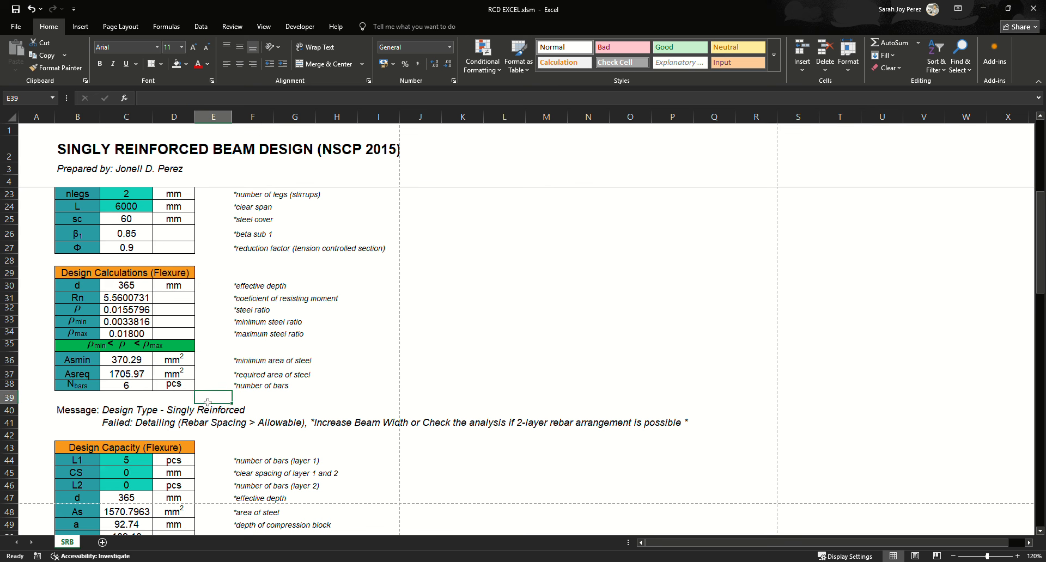
Examine the bar spacing formulas in E37 and E38, along with the main bar diameter and beam width inputs
{"action": "left_click", "coordinate": [314, 399]}
{"action": "left_click", "coordinate": [218, 392]}
{"action": "scroll", "coordinate": [217, 391], "scroll_direction": "up", "scroll_amount": 3}
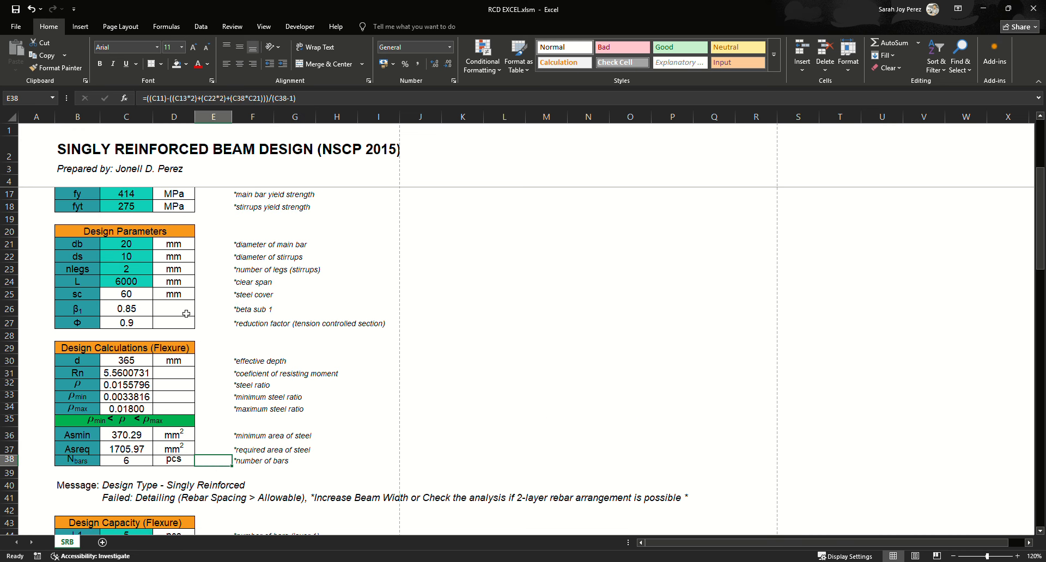
{"action": "left_click", "coordinate": [143, 285]}
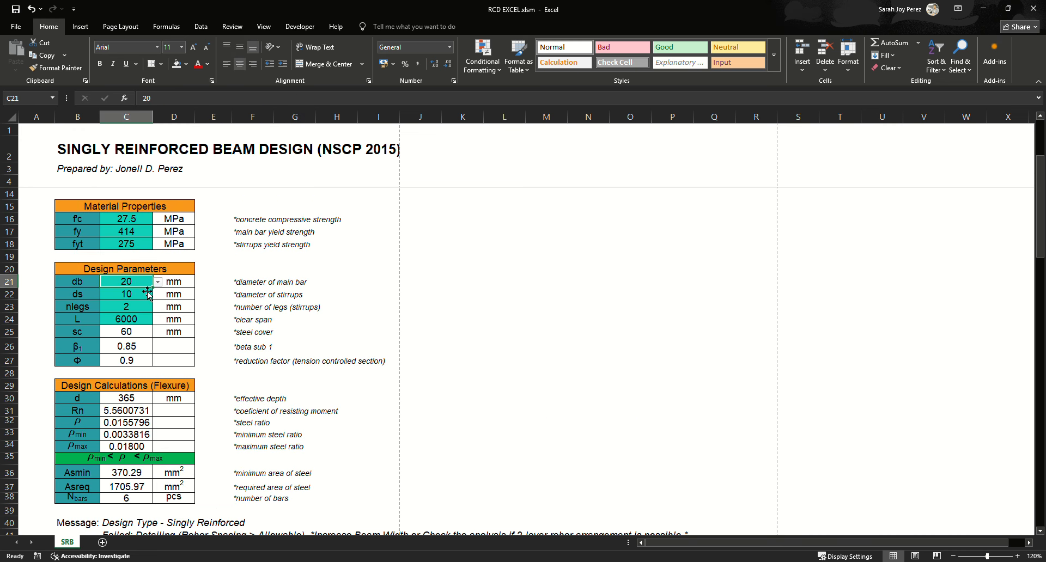
{"action": "scroll", "coordinate": [250, 384], "scroll_direction": "down", "scroll_amount": 1}
{"action": "scroll", "coordinate": [249, 385], "scroll_direction": "down", "scroll_amount": 2}
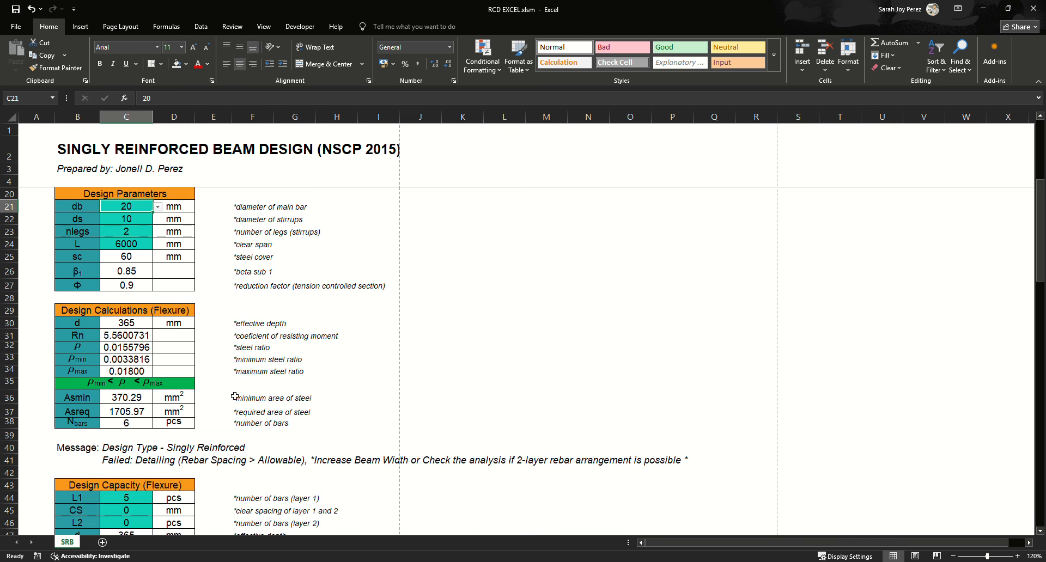
{"action": "left_click", "coordinate": [226, 388]}
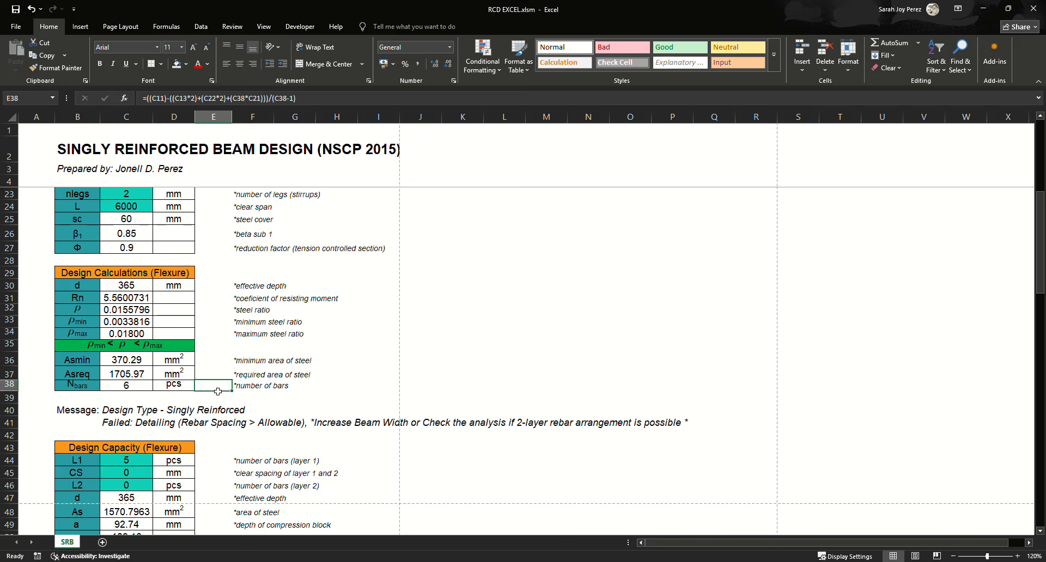
{"action": "left_click", "coordinate": [203, 400]}
{"action": "left_click_drag", "start_coordinate": [142, 400], "coordinate": [283, 400]}
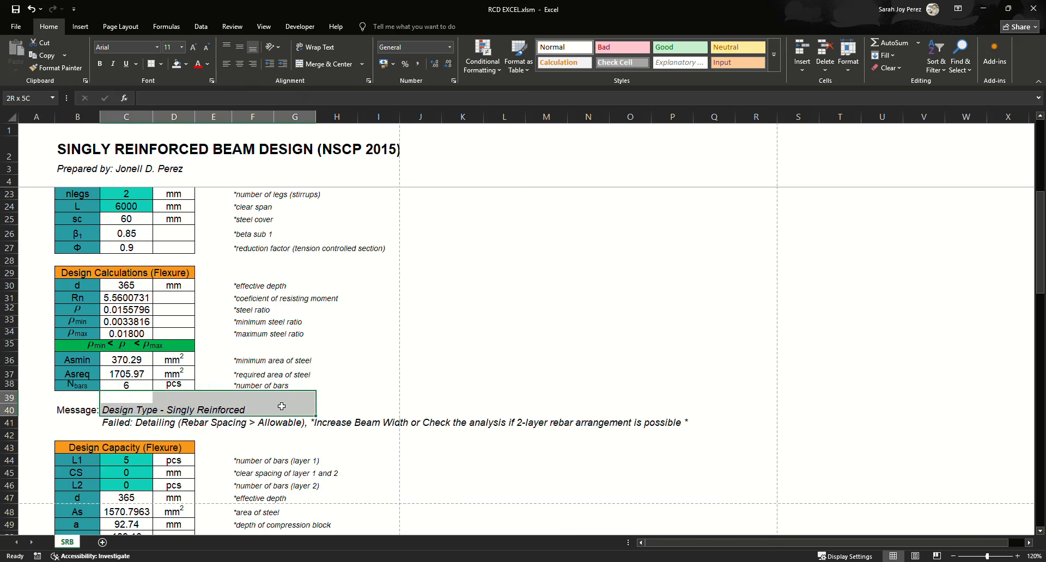
{"action": "left_click", "coordinate": [220, 373]}
{"action": "scroll", "coordinate": [224, 368], "scroll_direction": "up", "scroll_amount": 6}
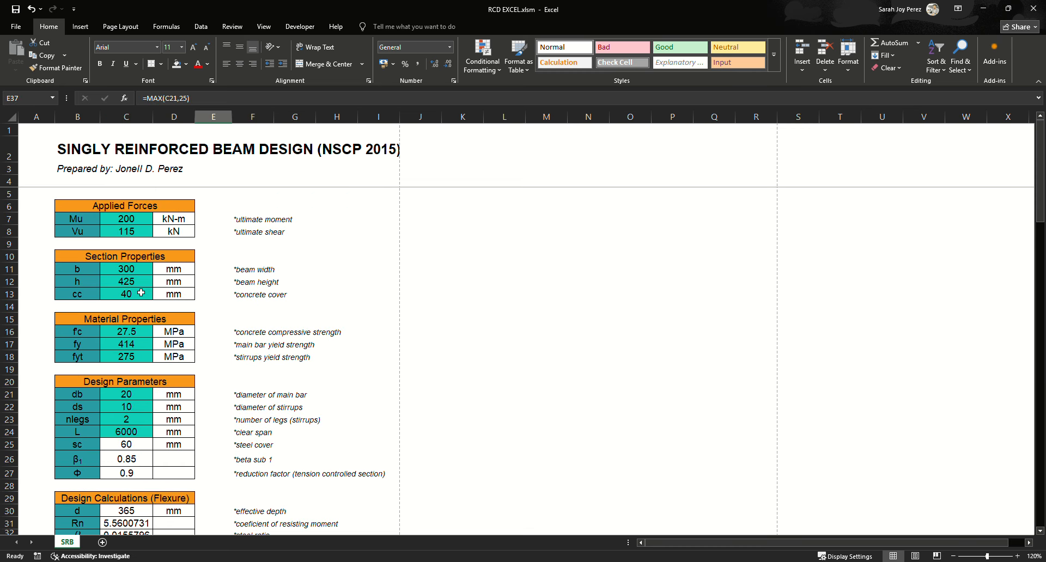
{"action": "left_click", "coordinate": [143, 272]}
{"action": "scroll", "coordinate": [223, 373], "scroll_direction": "down", "scroll_amount": 6}
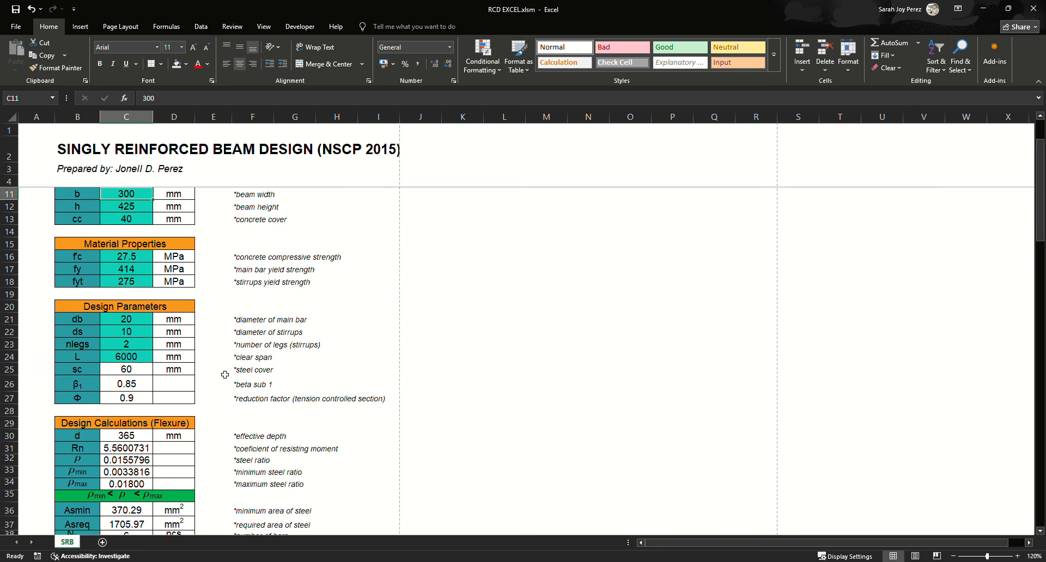
{"action": "left_click", "coordinate": [215, 422]}
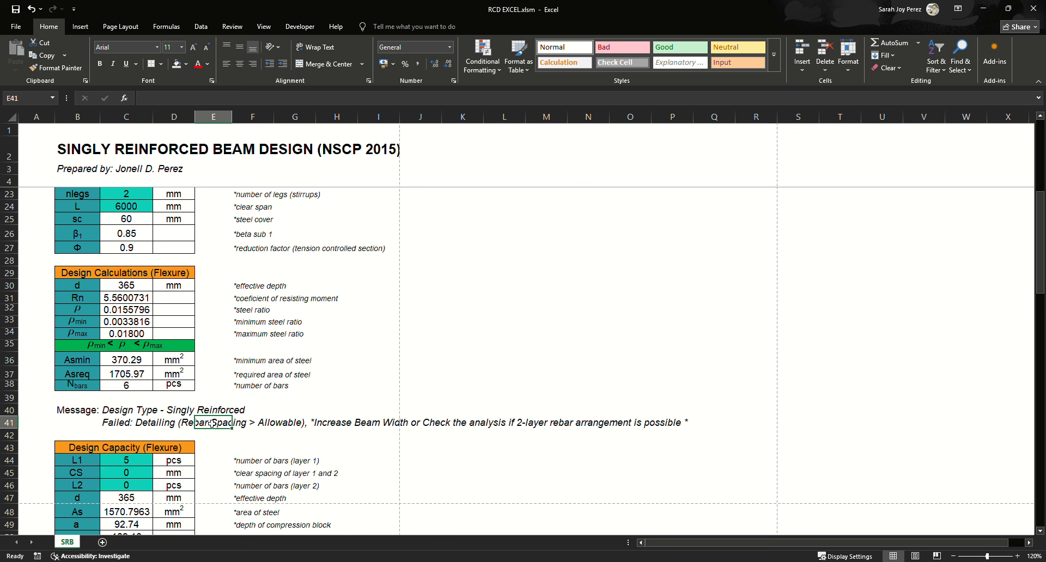
Examine the rebar detailing message and its formula in C41, including the advice on beam width and 2-layer rebar arrangement
{"action": "left_click", "coordinate": [363, 401]}
{"action": "left_click", "coordinate": [123, 427]}
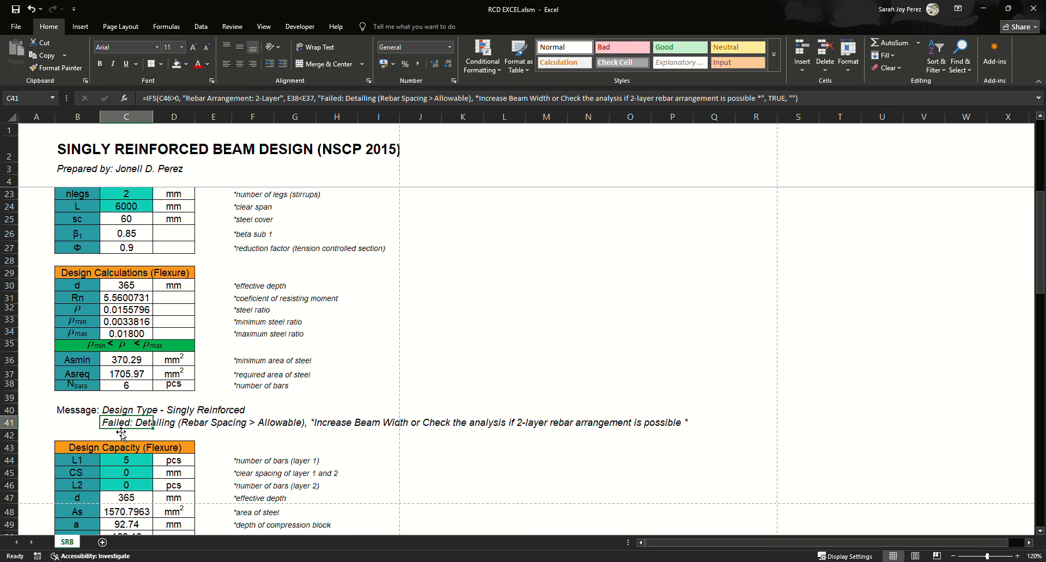
{"action": "left_click", "coordinate": [214, 438]}
{"action": "left_click_drag", "start_coordinate": [140, 425], "coordinate": [388, 425]}
{"action": "left_click", "coordinate": [215, 448]}
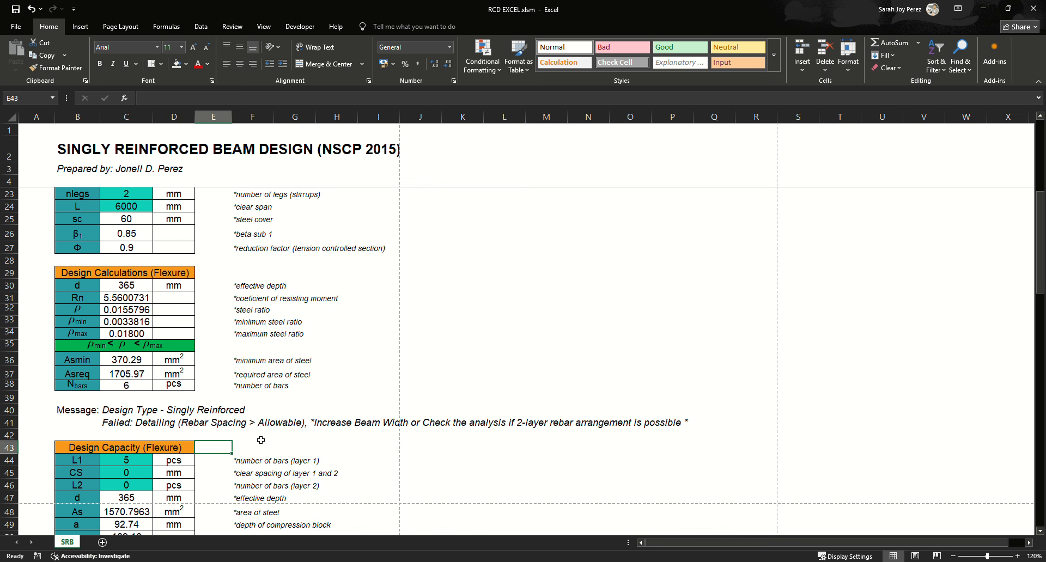
{"action": "left_click", "coordinate": [282, 427]}
{"action": "left_click", "coordinate": [303, 444]}
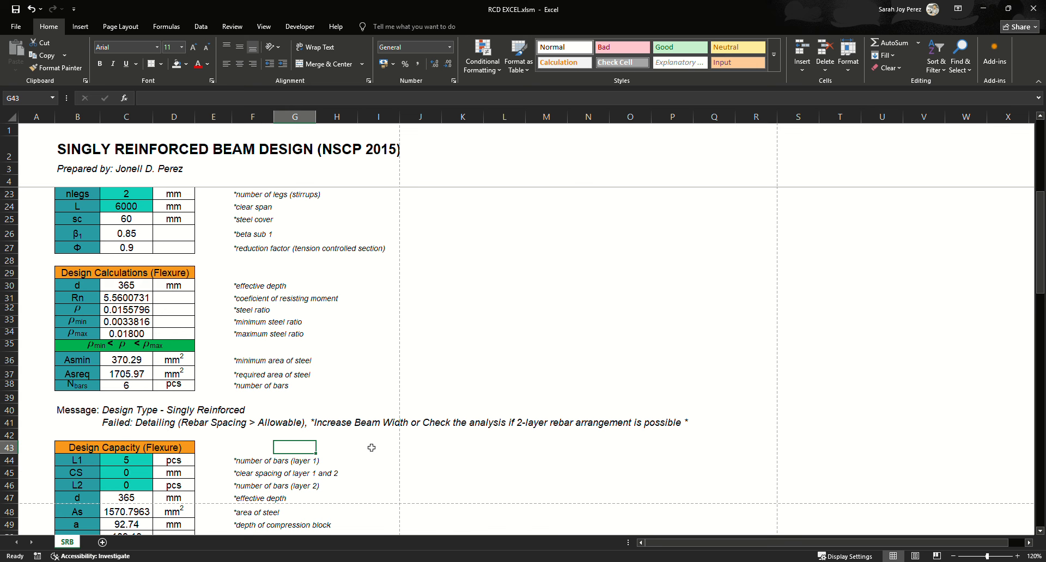
{"action": "left_click_drag", "start_coordinate": [365, 428], "coordinate": [512, 424]}
{"action": "left_click", "coordinate": [489, 498]}
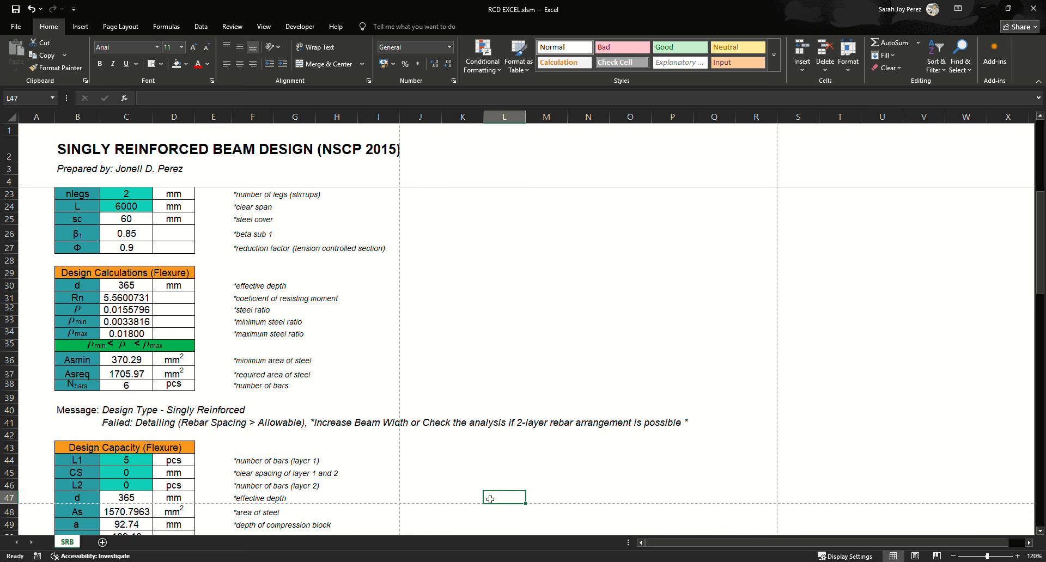
{"action": "left_click_drag", "start_coordinate": [425, 424], "coordinate": [668, 424]}
{"action": "left_click", "coordinate": [621, 477]}
{"action": "scroll", "coordinate": [371, 469], "scroll_direction": "down", "scroll_amount": 1}
{"action": "scroll", "coordinate": [371, 469], "scroll_direction": "up", "scroll_amount": 3}
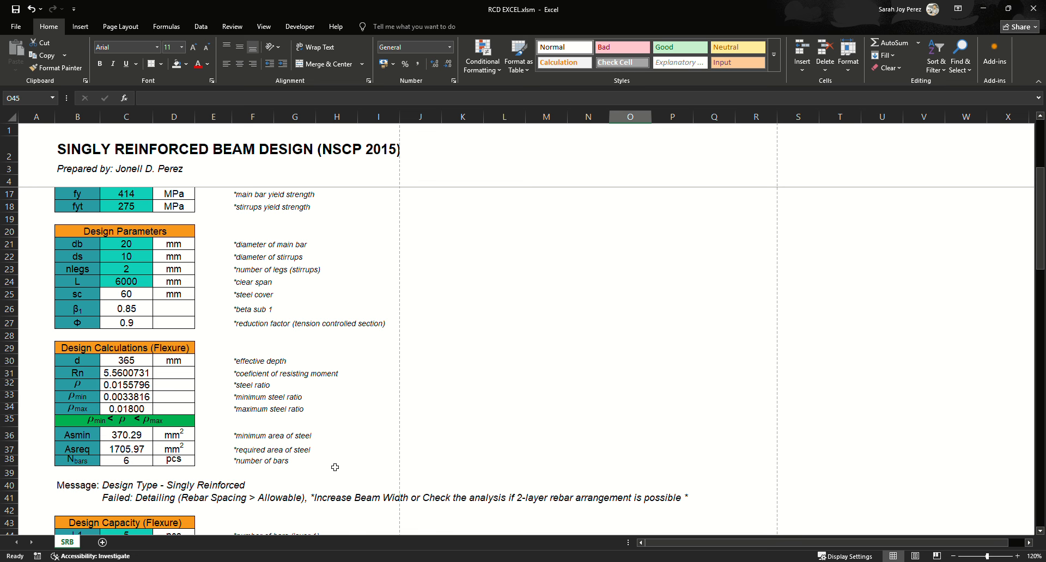
{"action": "scroll", "coordinate": [212, 476], "scroll_direction": "up", "scroll_amount": 4}
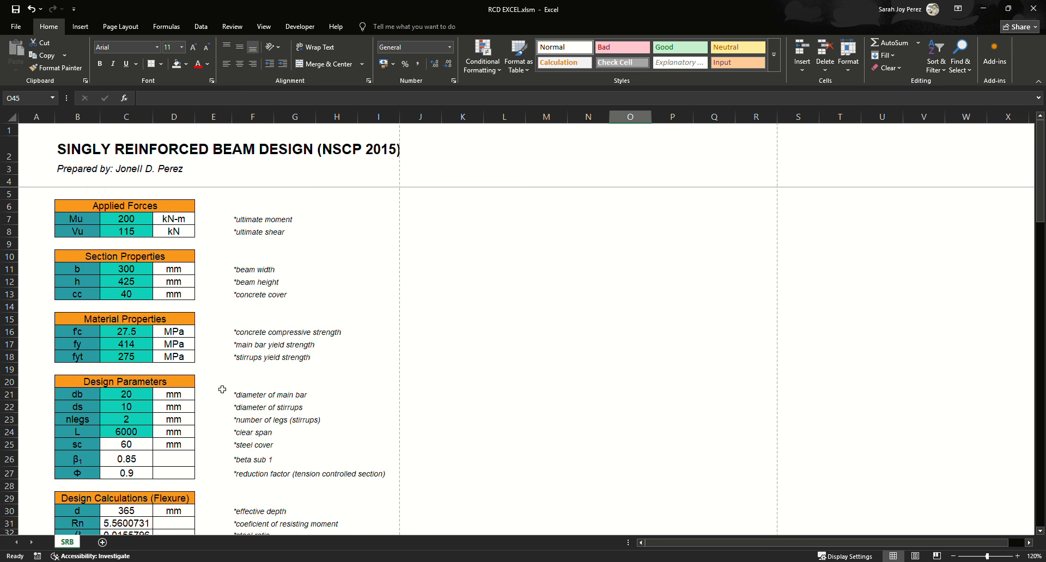
{"action": "scroll", "coordinate": [341, 421], "scroll_direction": "down", "scroll_amount": 4}
{"action": "scroll", "coordinate": [341, 421], "scroll_direction": "down", "scroll_amount": 2}
{"action": "left_click", "coordinate": [374, 426]}
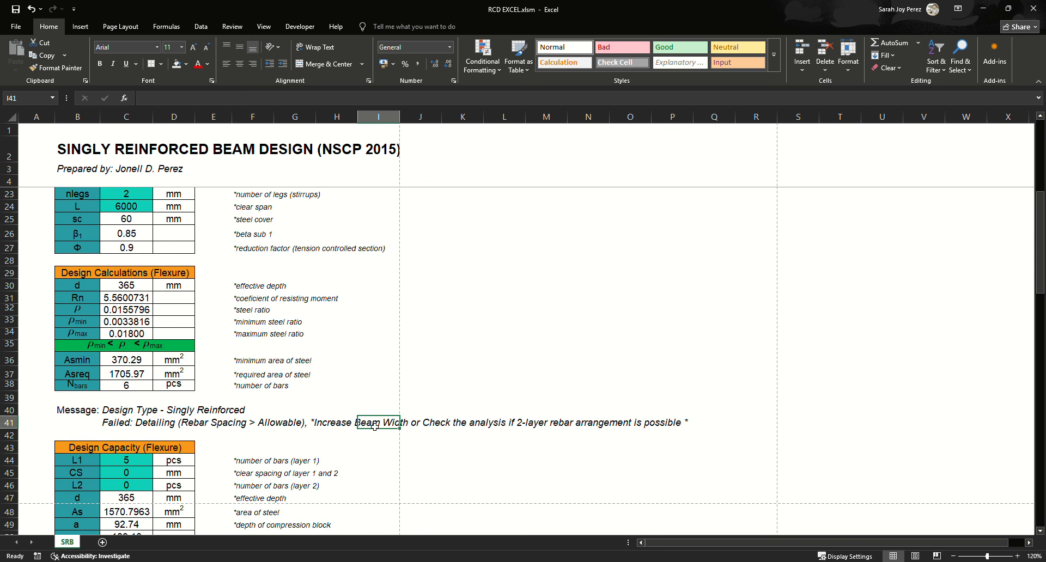
{"action": "left_click", "coordinate": [252, 436]}
{"action": "left_click", "coordinate": [228, 399]}
{"action": "left_click", "coordinate": [208, 422]}
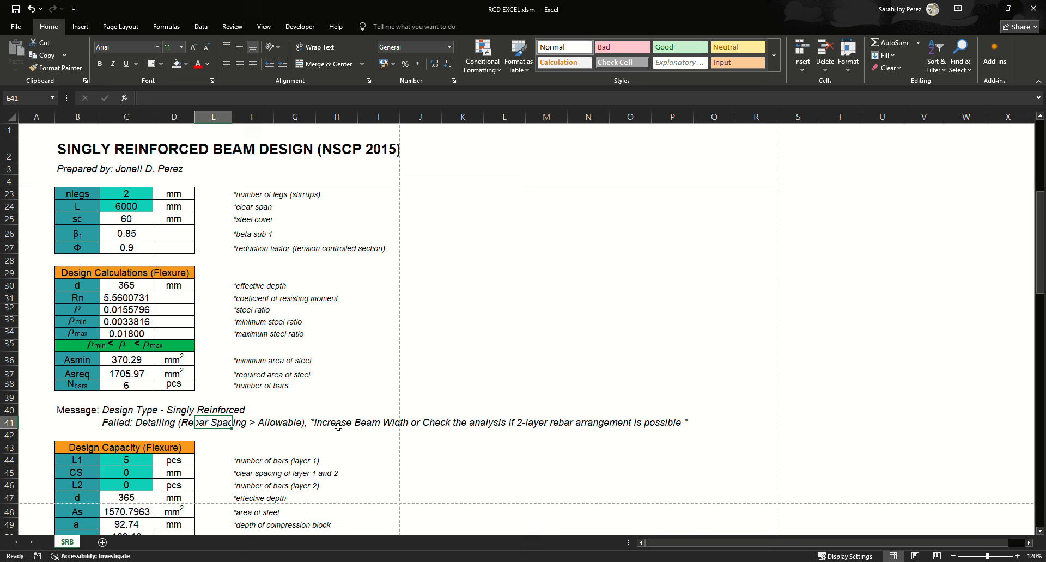
{"action": "left_click", "coordinate": [337, 427]}
Try a main bar diameter db of 25 mm in the Design Parameters table
{"action": "scroll", "coordinate": [251, 414], "scroll_direction": "up", "scroll_amount": 1}
{"action": "scroll", "coordinate": [251, 413], "scroll_direction": "up", "scroll_amount": 1}
{"action": "scroll", "coordinate": [248, 416], "scroll_direction": "down", "scroll_amount": 1}
{"action": "scroll", "coordinate": [243, 420], "scroll_direction": "up", "scroll_amount": 2}
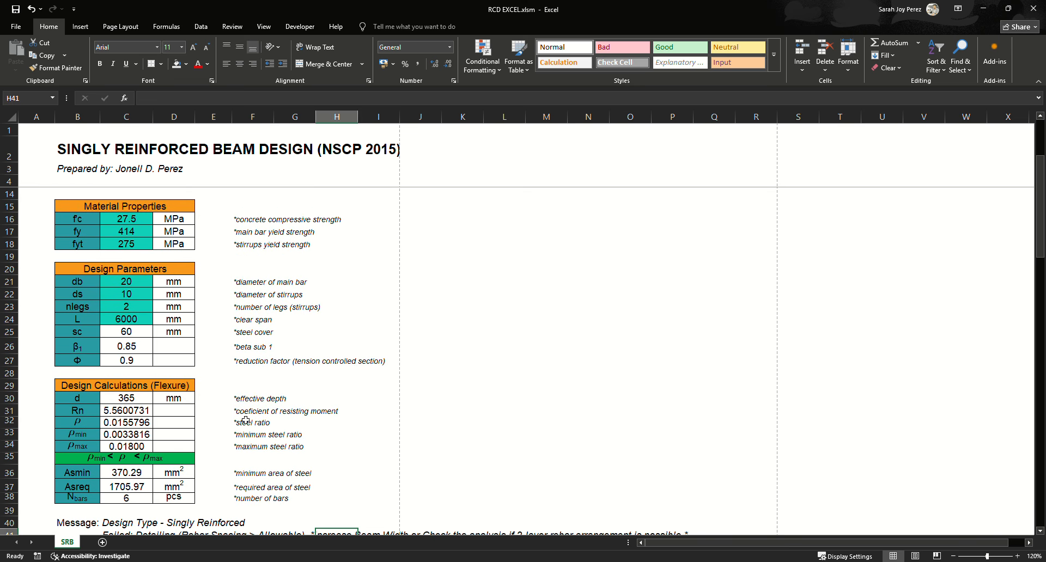
{"action": "left_click", "coordinate": [126, 281]}
{"action": "scroll", "coordinate": [169, 278], "scroll_direction": "down", "scroll_amount": 1}
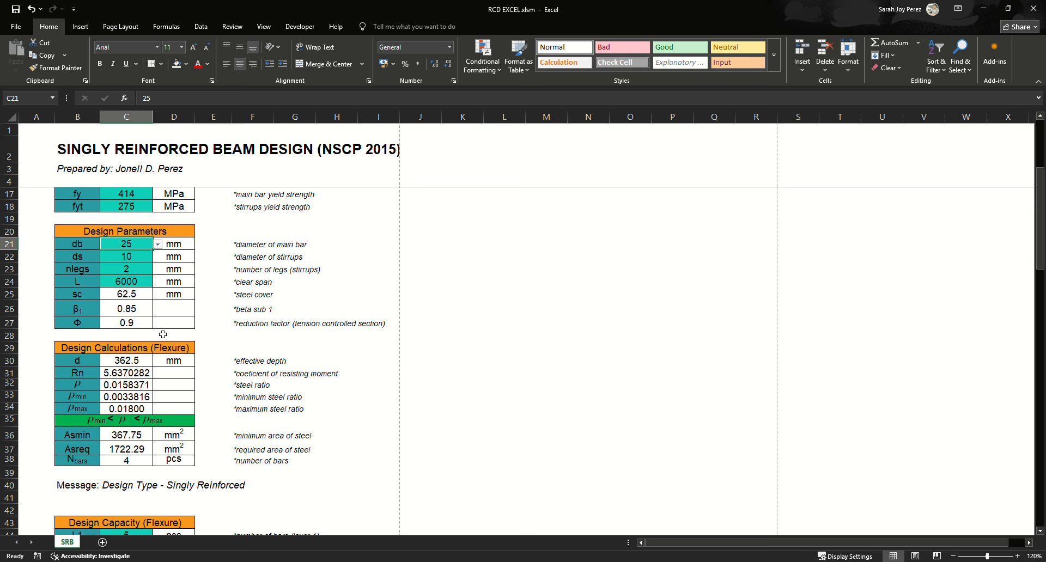
Examine the design type message, its formula in C40 and the detailing message row above the Design Capacity (Flexure) table
{"action": "scroll", "coordinate": [184, 371], "scroll_direction": "down", "scroll_amount": 1}
{"action": "left_click", "coordinate": [295, 472]}
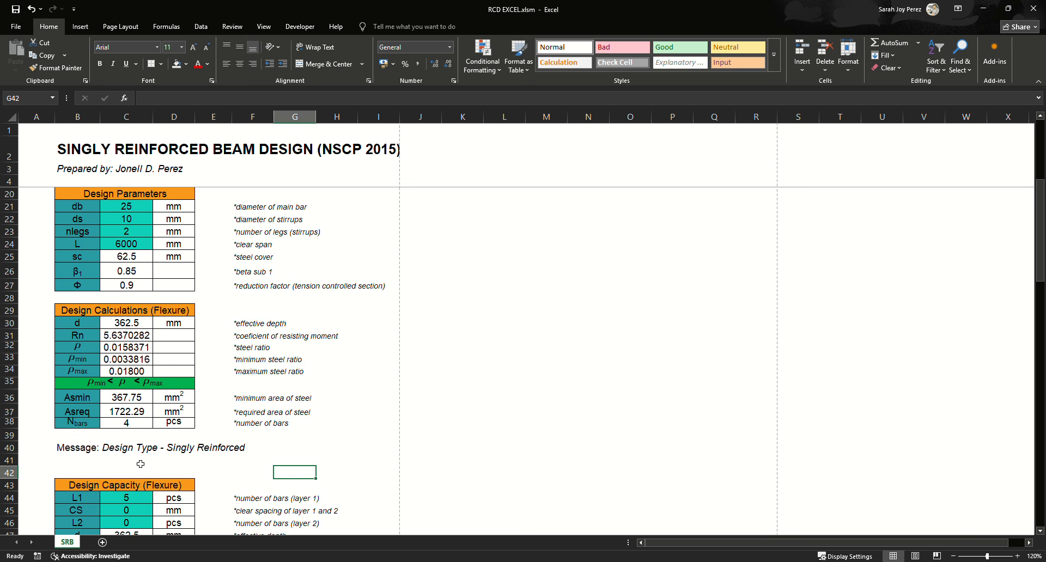
{"action": "left_click", "coordinate": [66, 446]}
{"action": "left_click", "coordinate": [125, 447]}
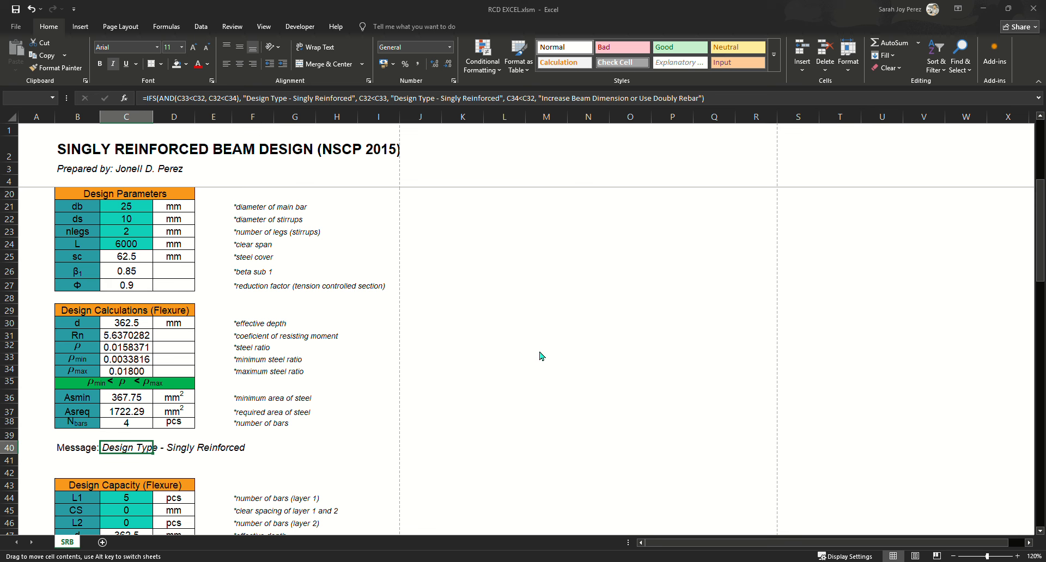
{"action": "left_click", "coordinate": [344, 437]}
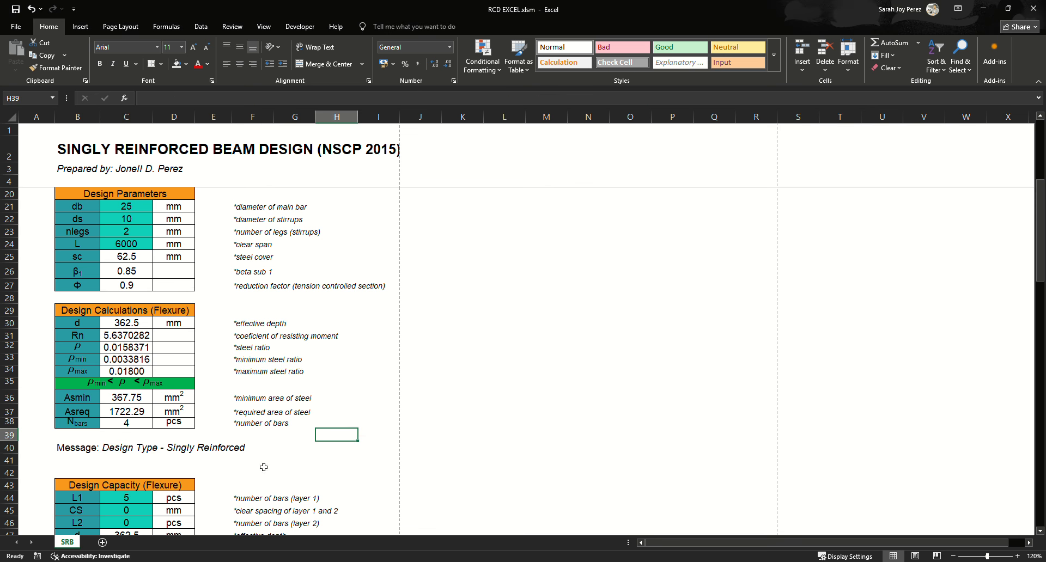
{"action": "scroll", "coordinate": [257, 468], "scroll_direction": "down", "scroll_amount": 1}
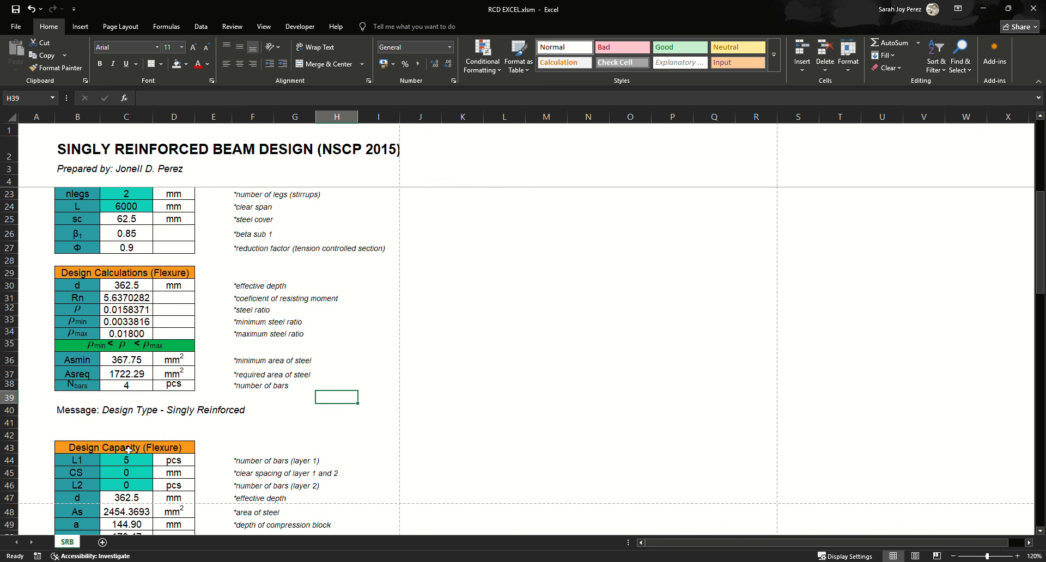
{"action": "left_click", "coordinate": [333, 425]}
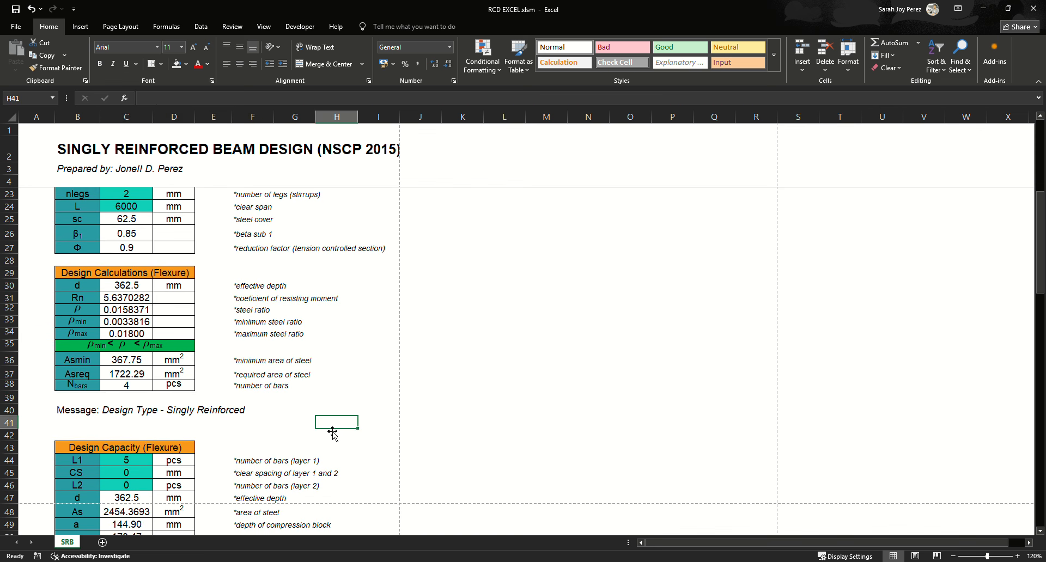
{"action": "scroll", "coordinate": [256, 436], "scroll_direction": "down", "scroll_amount": 1}
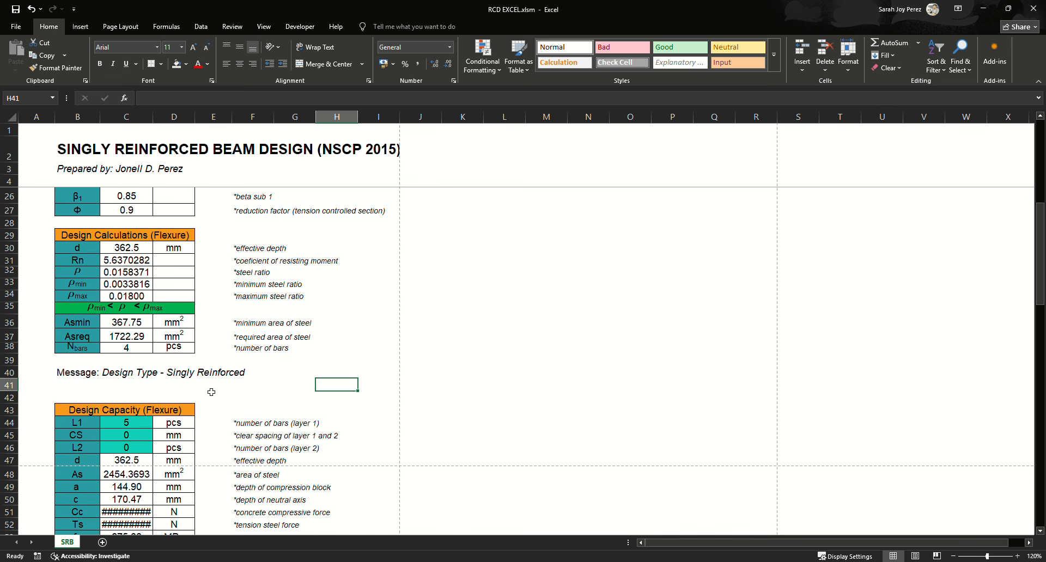
Set the main bar diameter db in the Design Parameters table back to 20 mm
{"action": "scroll", "coordinate": [212, 393], "scroll_direction": "up", "scroll_amount": 3}
{"action": "left_click", "coordinate": [139, 248]}
{"action": "left_click", "coordinate": [157, 246]}
{"action": "left_click", "coordinate": [140, 277]}
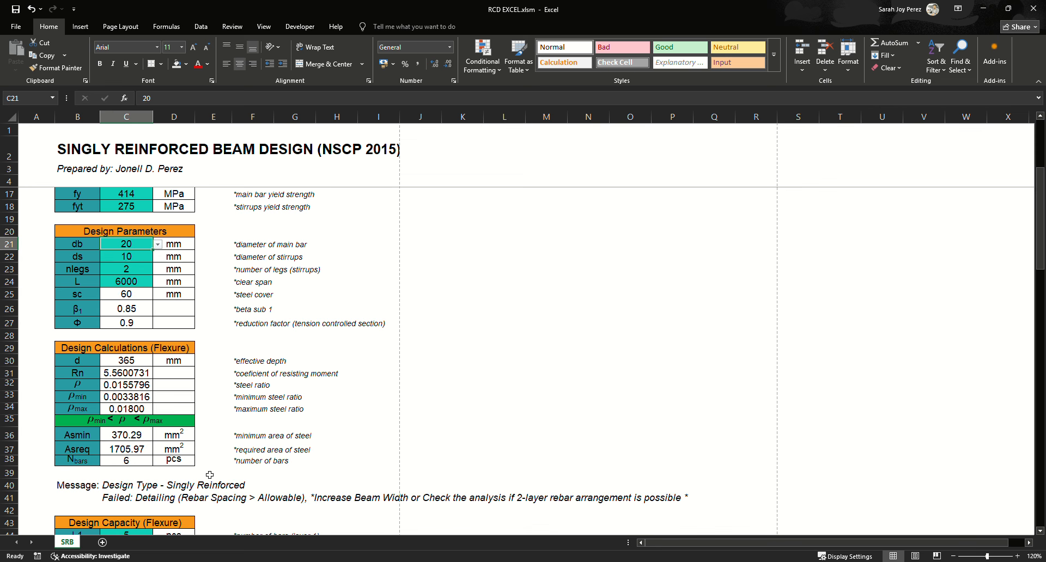
{"action": "scroll", "coordinate": [210, 475], "scroll_direction": "down", "scroll_amount": 2}
{"action": "left_click", "coordinate": [265, 434]}
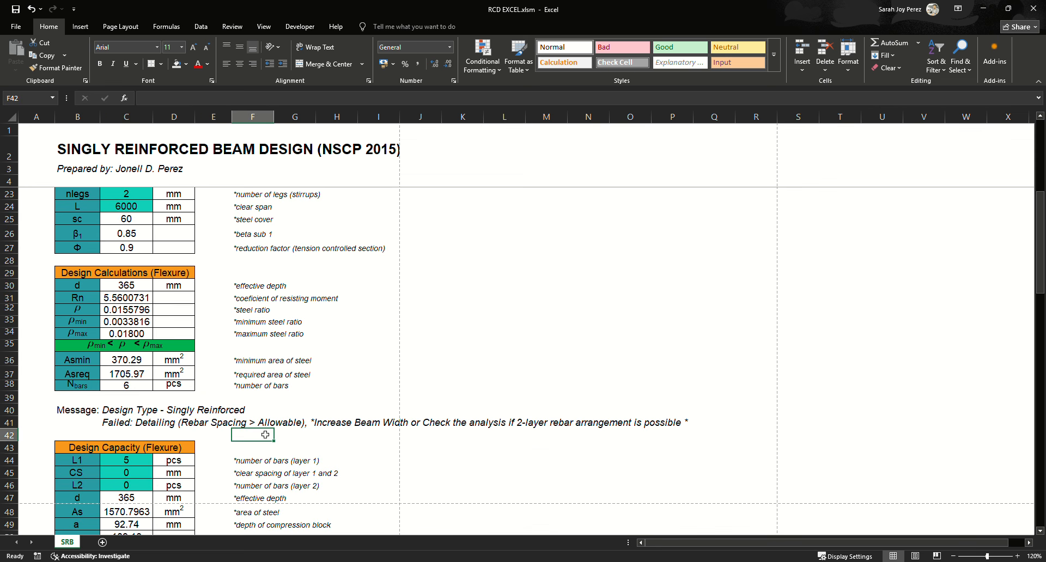
Set the number of bars in layer 1 (L1) of the Design Capacity (Flexure) table to 4
{"action": "scroll", "coordinate": [216, 456], "scroll_direction": "down", "scroll_amount": 1}
{"action": "scroll", "coordinate": [215, 456], "scroll_direction": "down", "scroll_amount": 1}
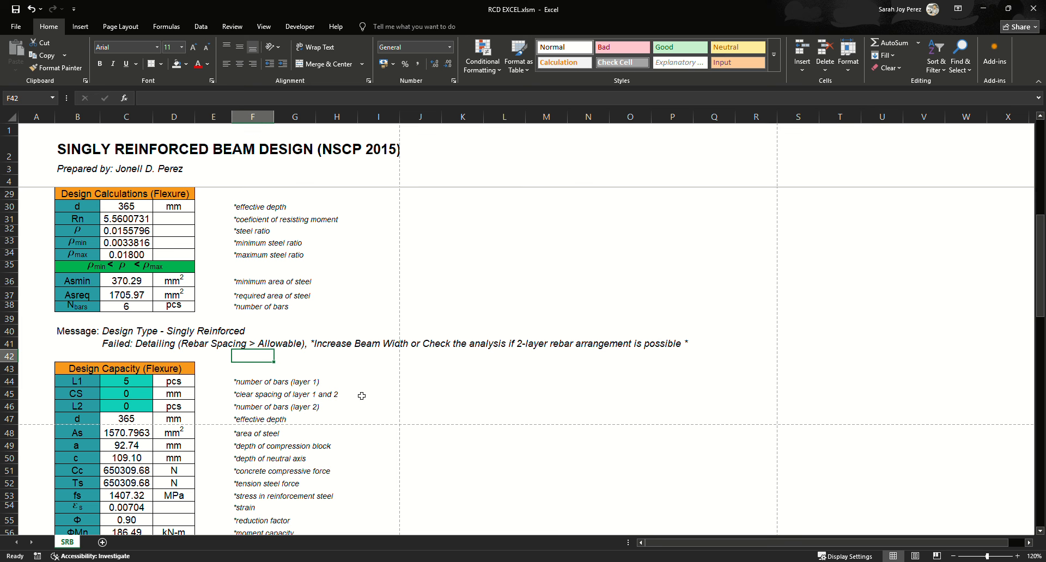
{"action": "left_click", "coordinate": [128, 384]}
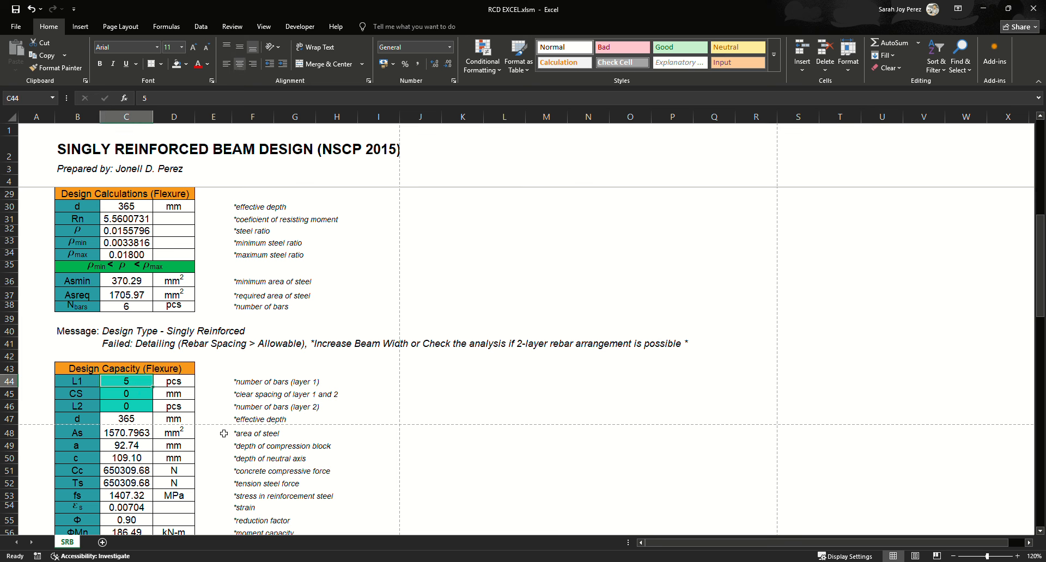
{"action": "type", "text": "4"}
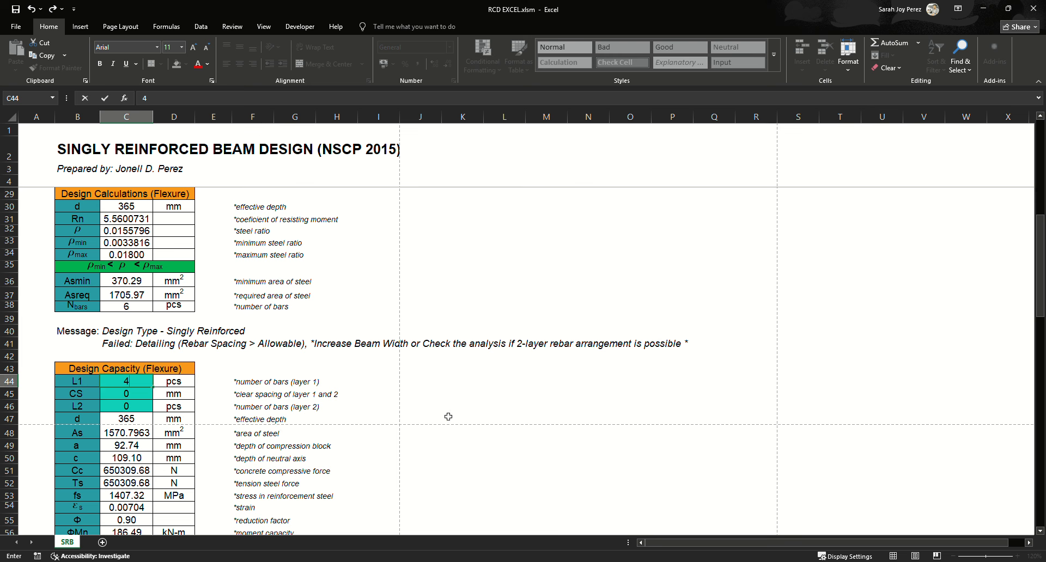
{"action": "key", "text": "Return"}
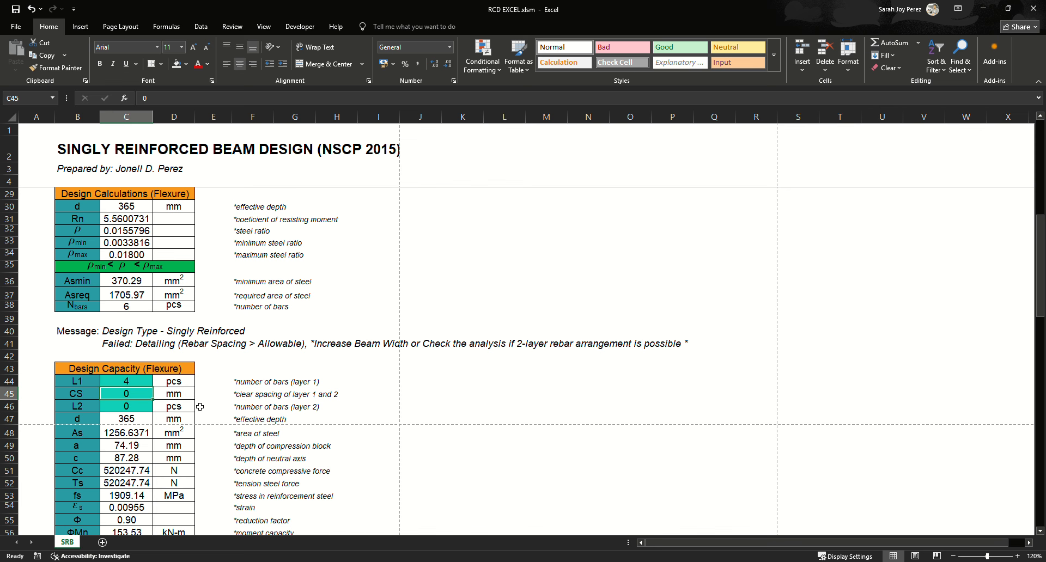
Set the clear spacing CS between layers 1 and 2 to 25 mm and the number of layer 2 bars (L2) to 2
{"action": "type", "text": "25"}
{"action": "scroll", "coordinate": [160, 296], "scroll_direction": "up", "scroll_amount": 2}
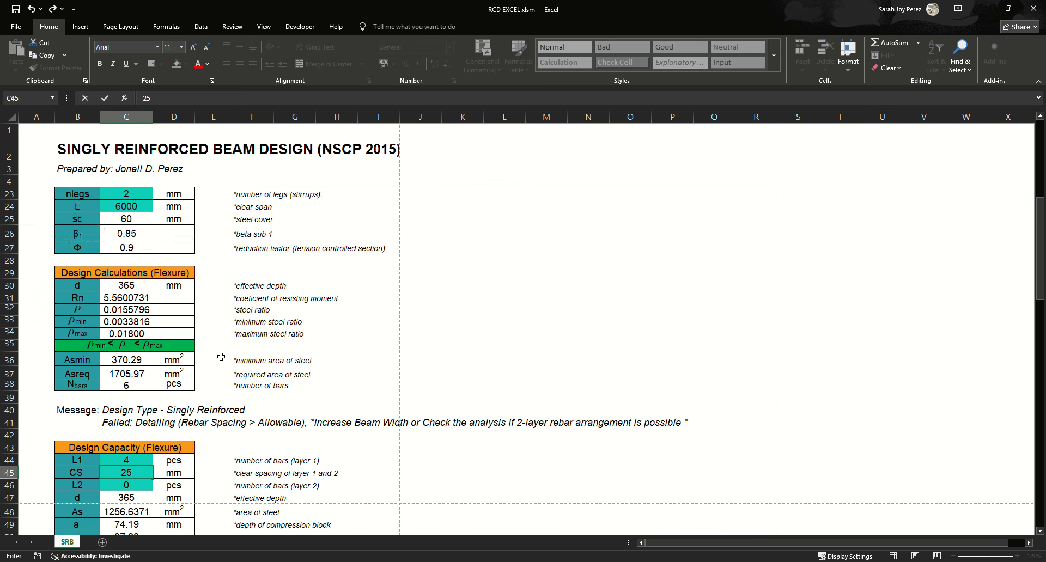
{"action": "scroll", "coordinate": [160, 296], "scroll_direction": "down", "scroll_amount": 2}
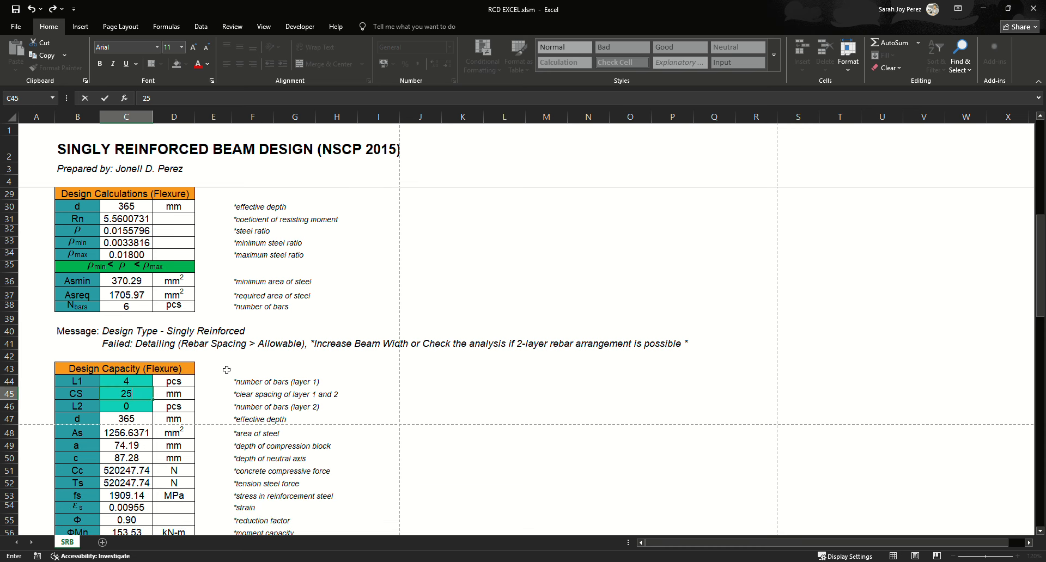
{"action": "key", "text": "Return"}
{"action": "scroll", "coordinate": [200, 397], "scroll_direction": "down", "scroll_amount": 1}
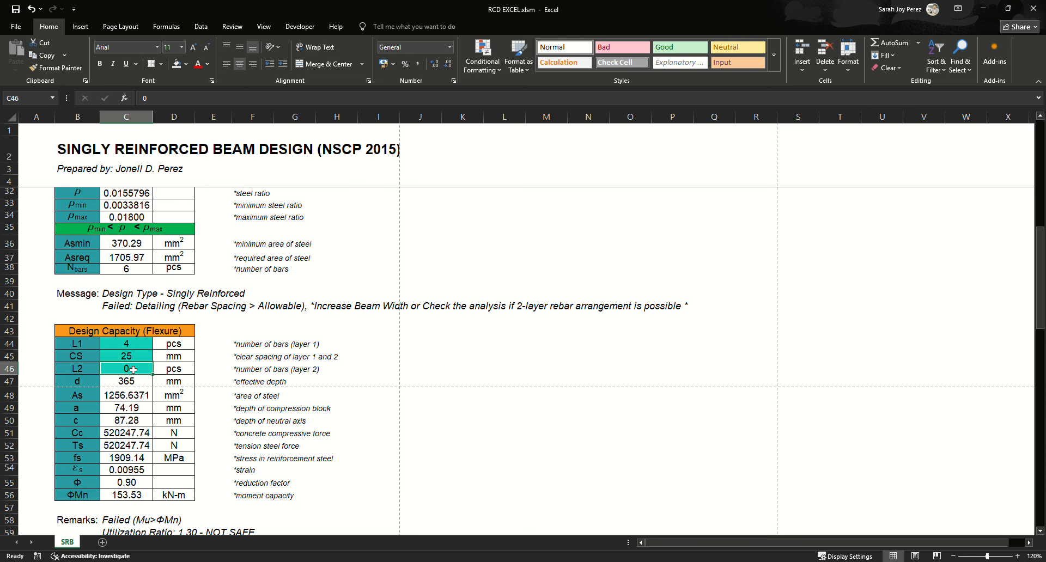
{"action": "type", "text": "2"}
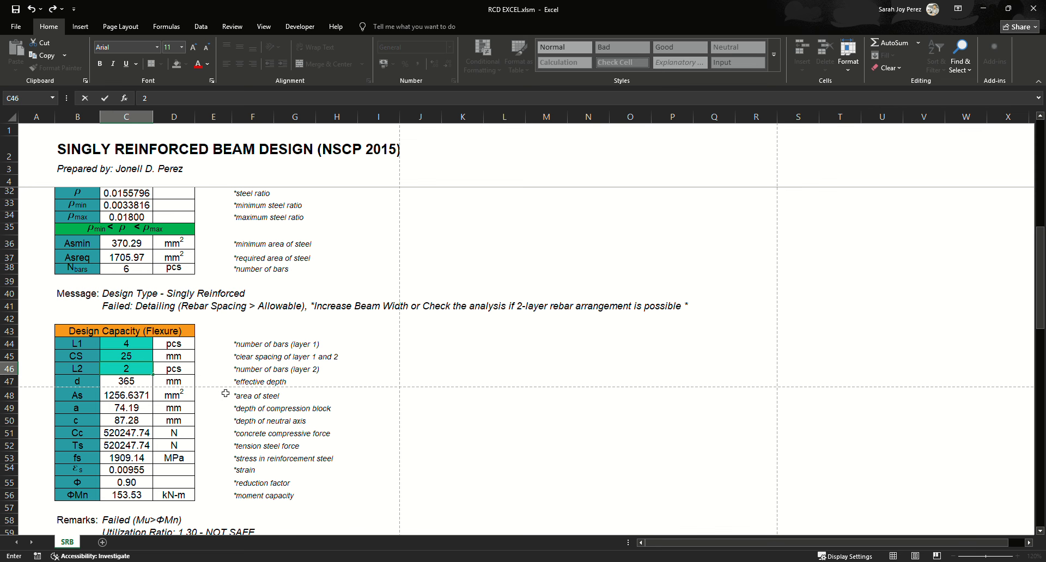
{"action": "key", "text": "Return"}
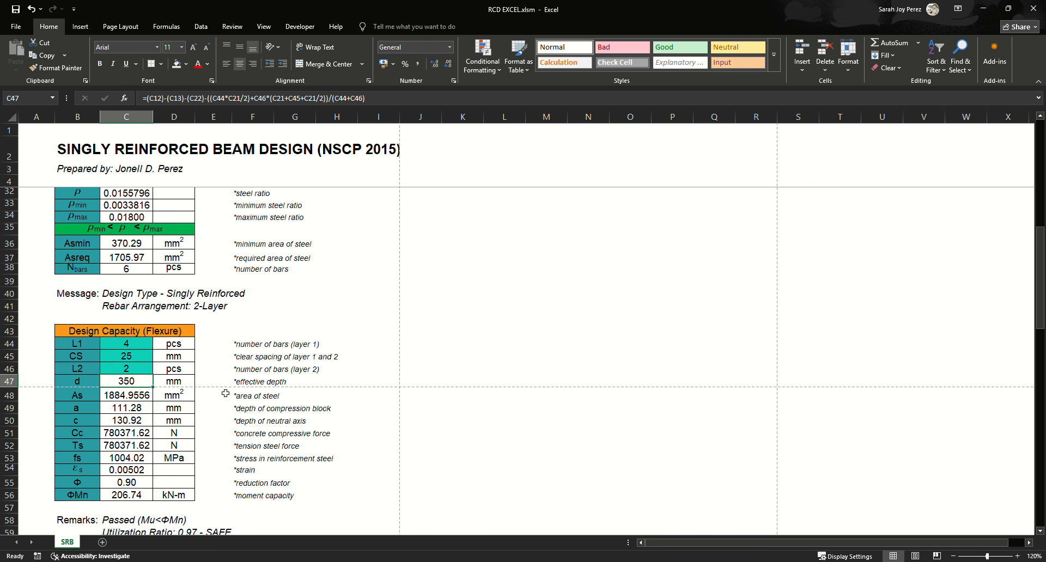
Examine the Design Capacity (Flexure) table for the 2-layer rebar arrangement and the remarks listed below it
{"action": "scroll", "coordinate": [225, 348], "scroll_direction": "down", "scroll_amount": 1}
{"action": "left_click", "coordinate": [229, 295]}
{"action": "left_click_drag", "start_coordinate": [111, 276], "coordinate": [218, 272]}
{"action": "left_click", "coordinate": [220, 309]}
{"action": "scroll", "coordinate": [220, 320], "scroll_direction": "down", "scroll_amount": 2}
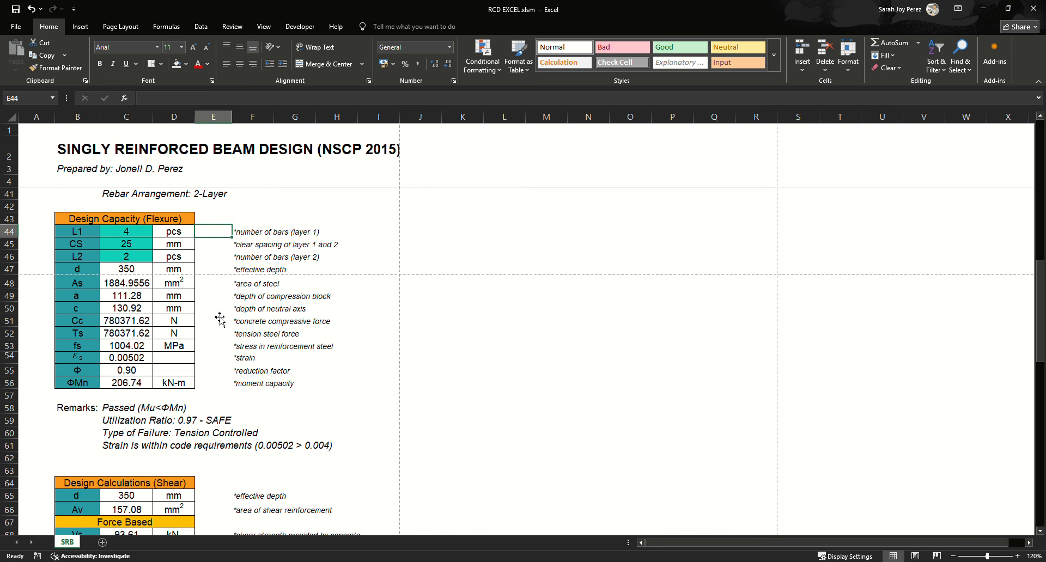
{"action": "left_click", "coordinate": [224, 422]}
{"action": "left_click", "coordinate": [164, 423]}
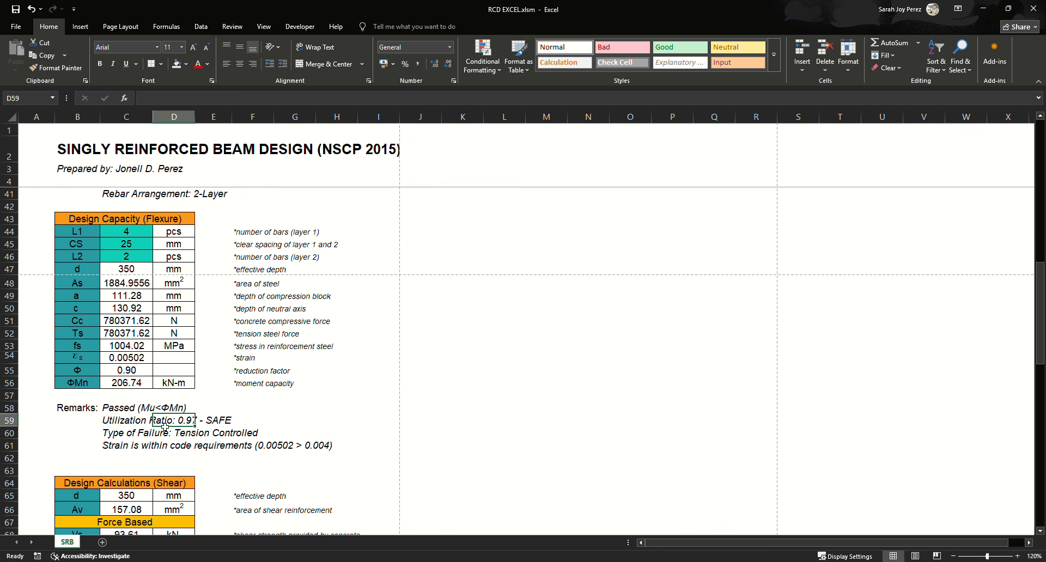
{"action": "scroll", "coordinate": [165, 426], "scroll_direction": "down", "scroll_amount": 1}
{"action": "left_click", "coordinate": [249, 422]}
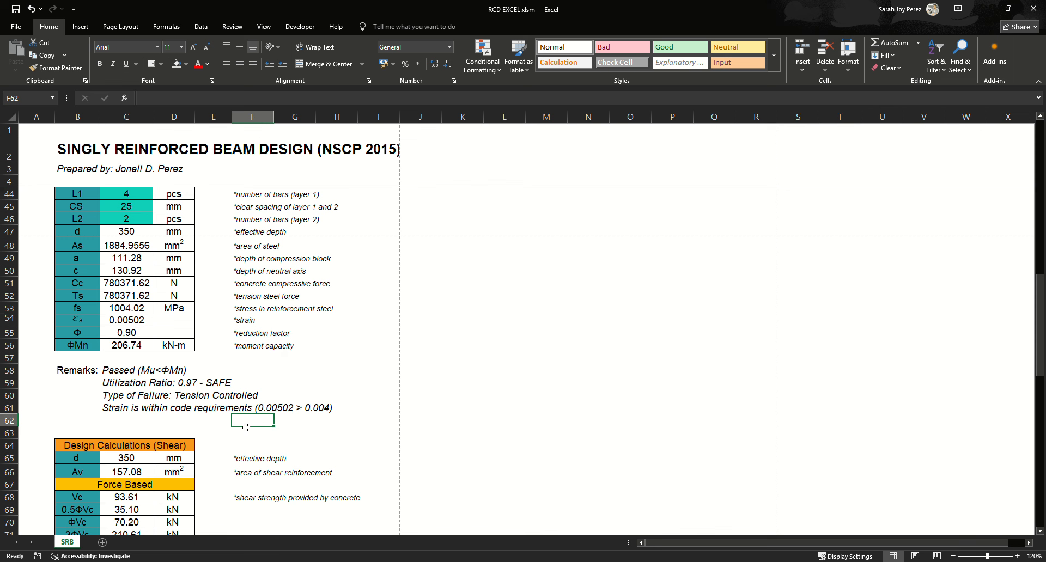
Examine the moment capacity check formula in C58 and review the design parameters and flexure calculations above it
{"action": "left_click", "coordinate": [115, 374]}
{"action": "scroll", "coordinate": [250, 395], "scroll_direction": "up", "scroll_amount": 3}
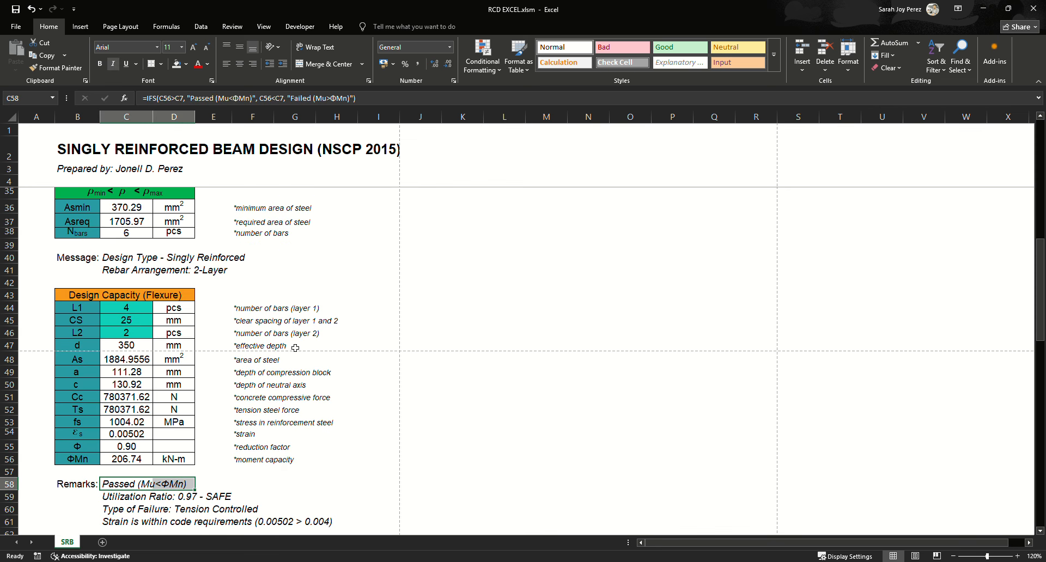
{"action": "scroll", "coordinate": [295, 347], "scroll_direction": "up", "scroll_amount": 7}
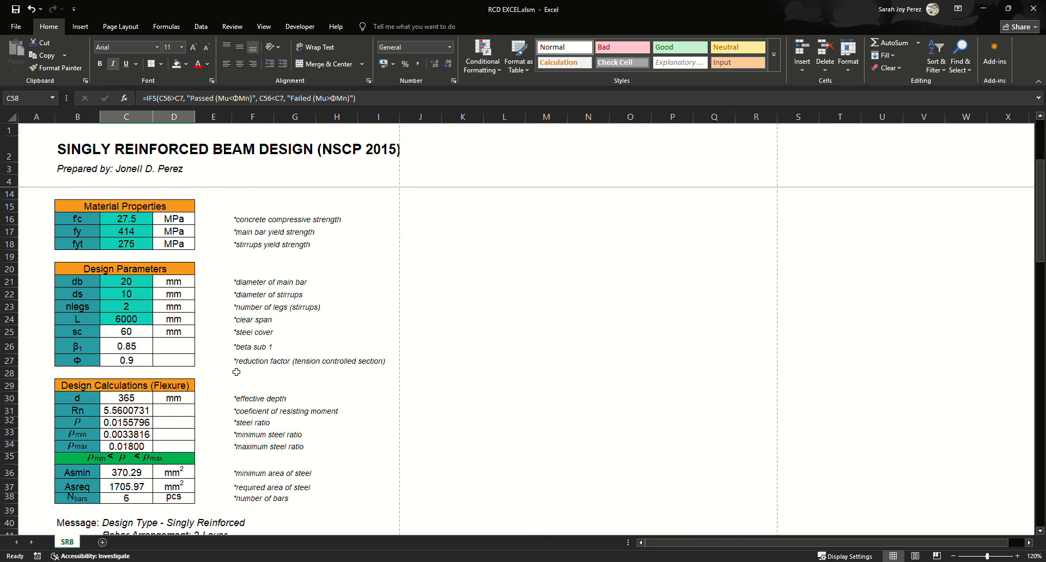
{"action": "scroll", "coordinate": [237, 372], "scroll_direction": "down", "scroll_amount": 4}
{"action": "scroll", "coordinate": [237, 372], "scroll_direction": "up", "scroll_amount": 2}
{"action": "scroll", "coordinate": [219, 407], "scroll_direction": "down", "scroll_amount": 3}
{"action": "scroll", "coordinate": [219, 408], "scroll_direction": "down", "scroll_amount": 4}
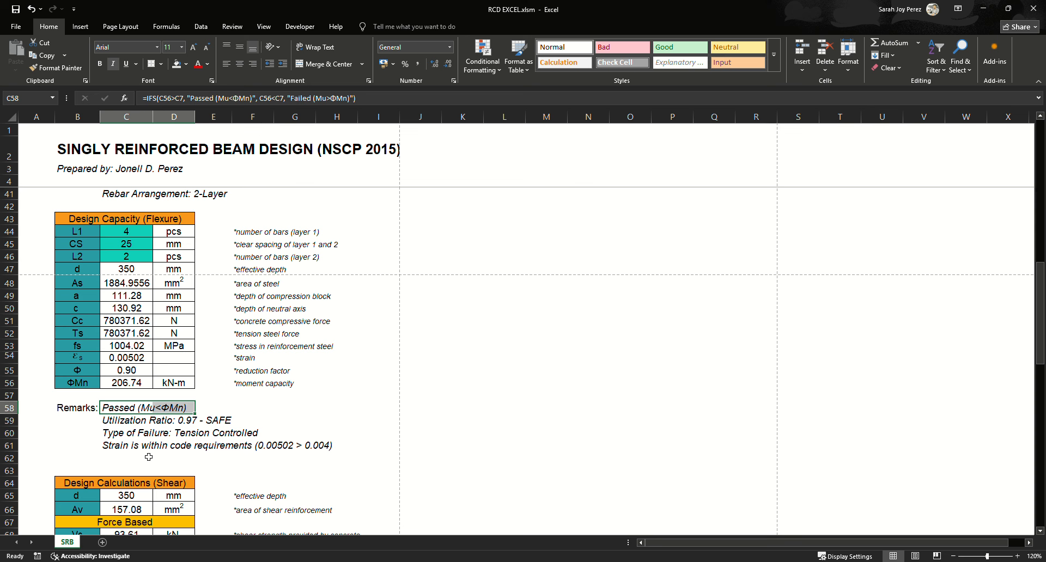
Examine the flexure remarks in rows 58 to 61 on capacity, utilization ratio, type of failure and strain
{"action": "left_click_drag", "start_coordinate": [121, 428], "coordinate": [230, 427]}
{"action": "left_click", "coordinate": [248, 460]}
{"action": "left_click_drag", "start_coordinate": [143, 410], "coordinate": [323, 450]}
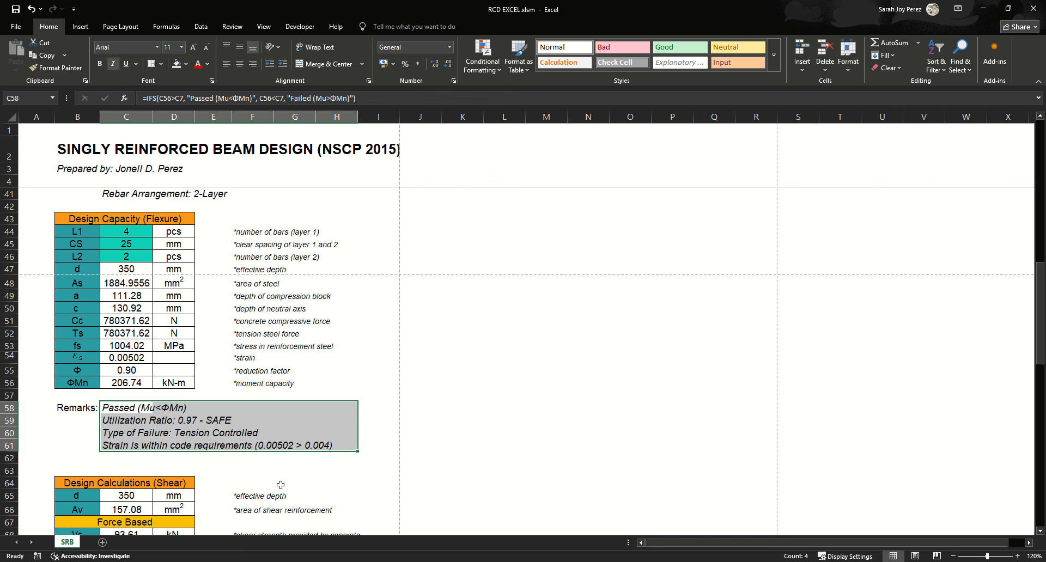
{"action": "left_click", "coordinate": [281, 477]}
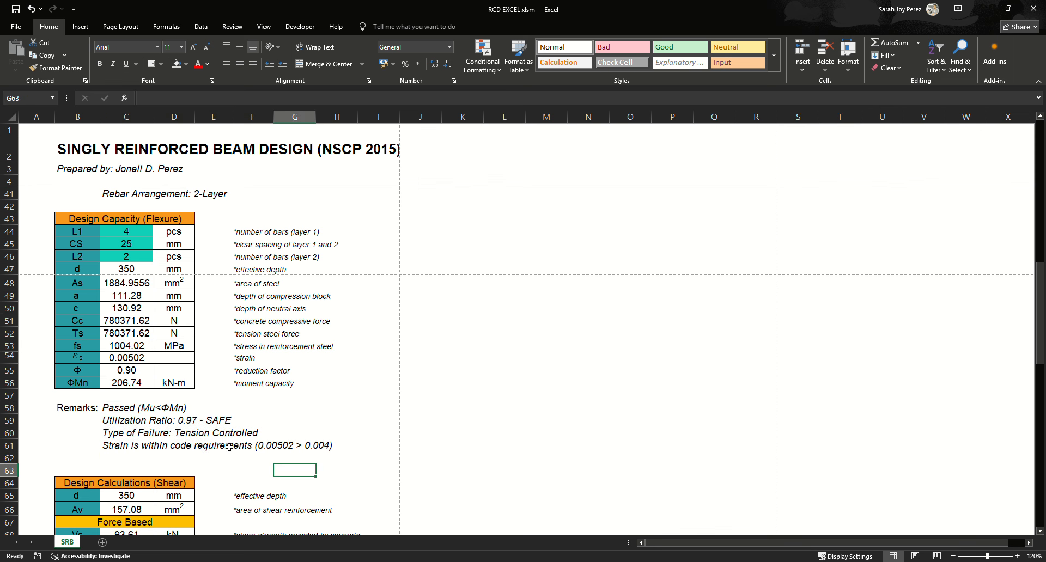
{"action": "left_click_drag", "start_coordinate": [123, 408], "coordinate": [322, 450]}
{"action": "left_click", "coordinate": [307, 467]}
{"action": "scroll", "coordinate": [148, 431], "scroll_direction": "down", "scroll_amount": 1}
{"action": "left_click", "coordinate": [120, 402]}
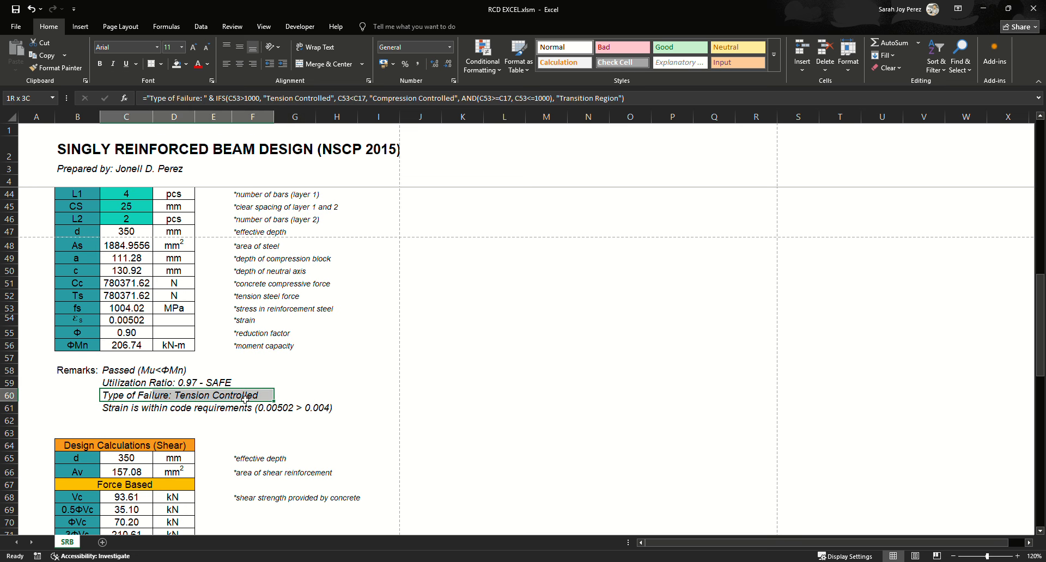
{"action": "left_click_drag", "start_coordinate": [264, 408], "coordinate": [338, 408]}
{"action": "left_click", "coordinate": [310, 422]}
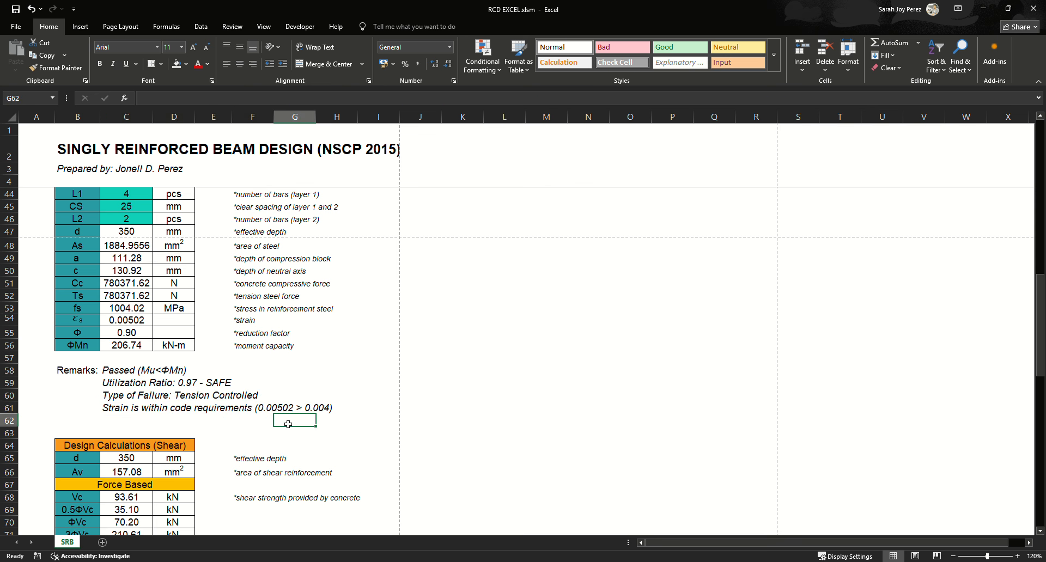
Review the layer 1 bars (L1), clear spacing (CS) and layer 2 bars (L2) input cells against the rebar arrangement message
{"action": "scroll", "coordinate": [264, 440], "scroll_direction": "up", "scroll_amount": 2}
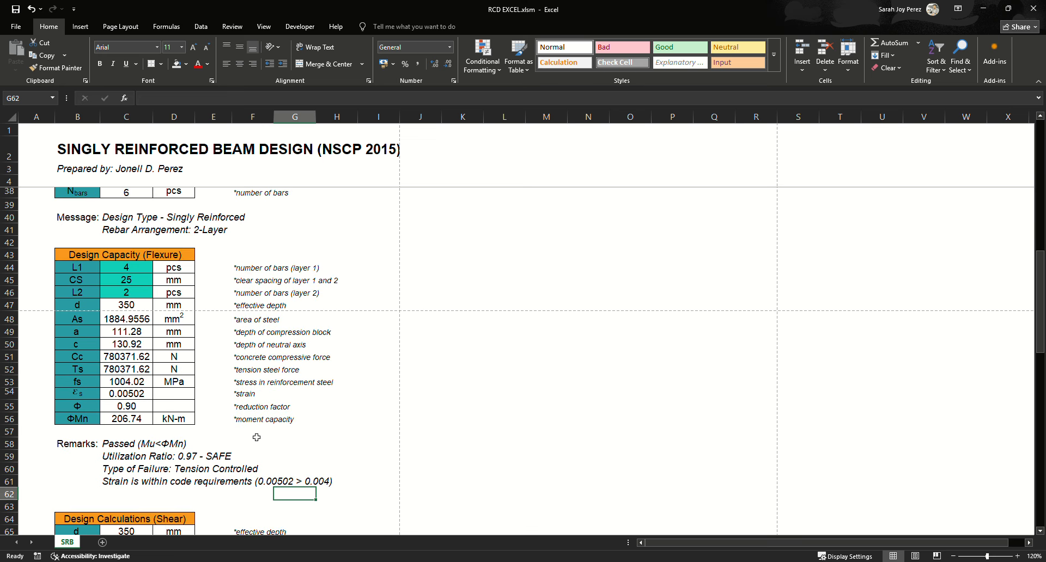
{"action": "scroll", "coordinate": [256, 438], "scroll_direction": "up", "scroll_amount": 2}
{"action": "scroll", "coordinate": [243, 437], "scroll_direction": "up", "scroll_amount": 2}
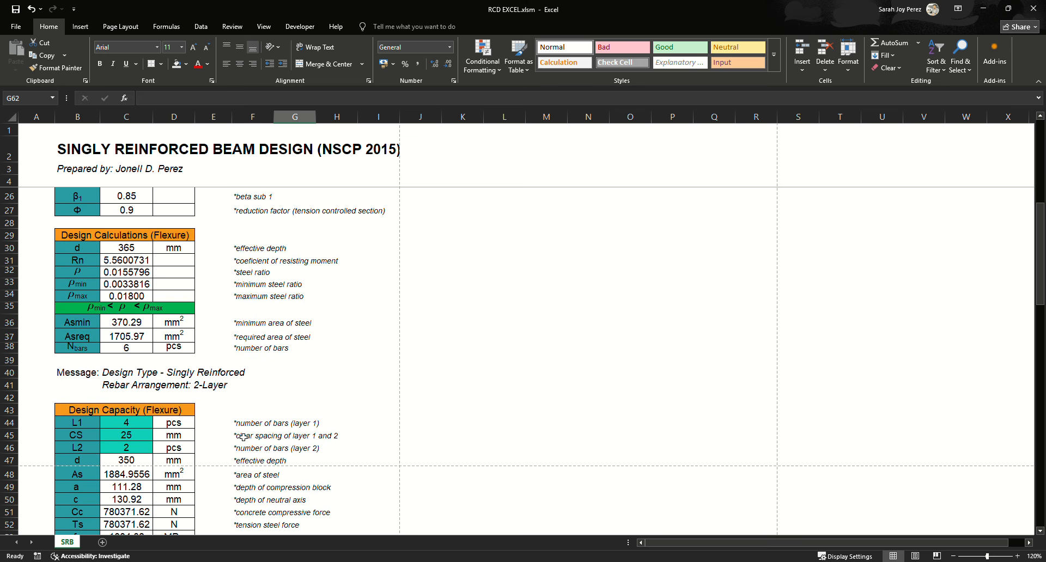
{"action": "scroll", "coordinate": [243, 437], "scroll_direction": "down", "scroll_amount": 1}
{"action": "scroll", "coordinate": [244, 437], "scroll_direction": "down", "scroll_amount": 1}
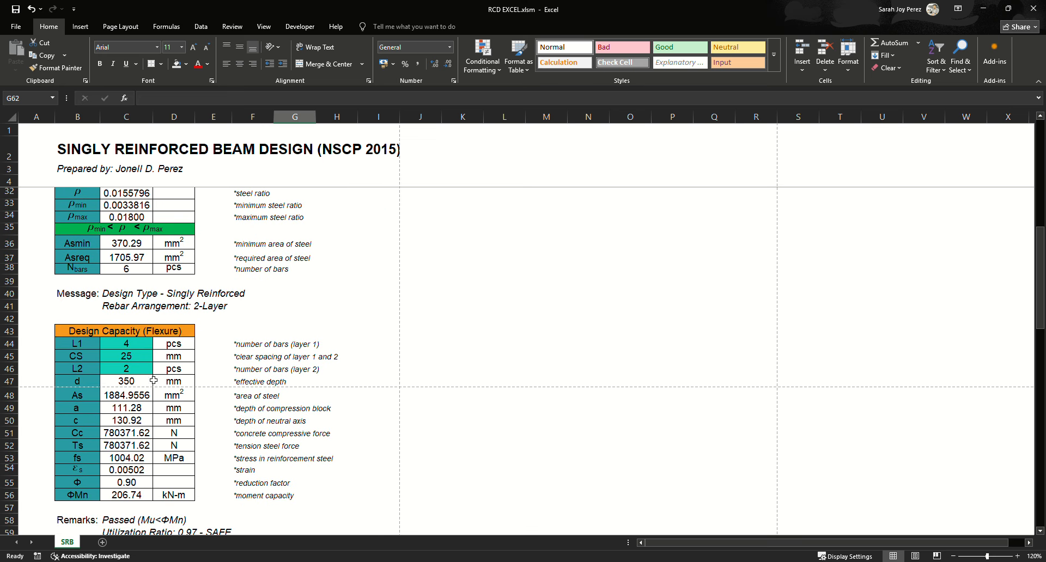
{"action": "left_click", "coordinate": [146, 344]}
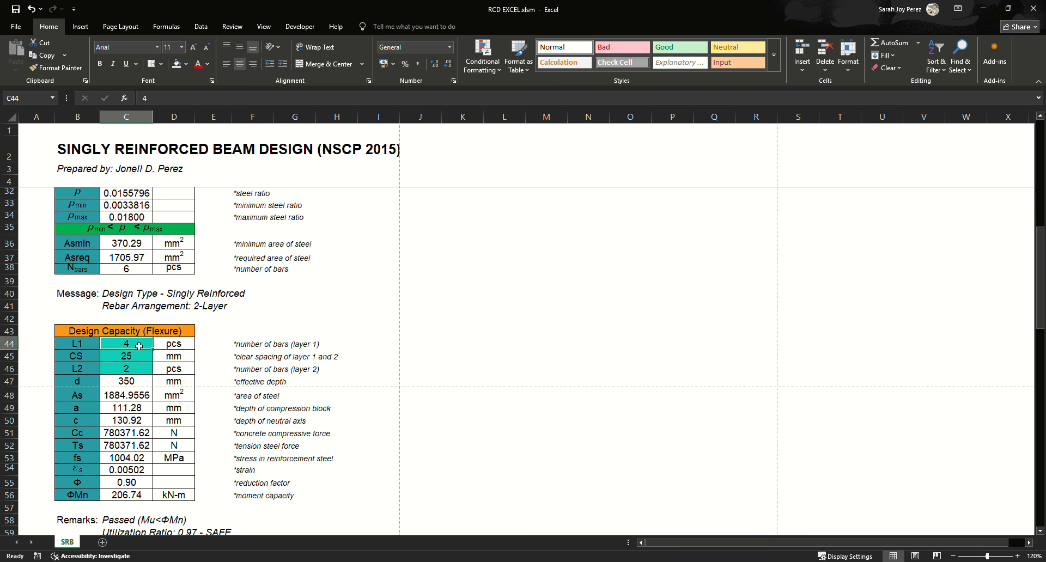
{"action": "left_click", "coordinate": [140, 370]}
{"action": "left_click", "coordinate": [132, 346]}
{"action": "left_click", "coordinate": [134, 369]}
{"action": "left_click", "coordinate": [138, 346]}
{"action": "left_click", "coordinate": [140, 371]}
{"action": "left_click", "coordinate": [137, 345]}
{"action": "left_click", "coordinate": [135, 370]}
{"action": "left_click", "coordinate": [138, 334]}
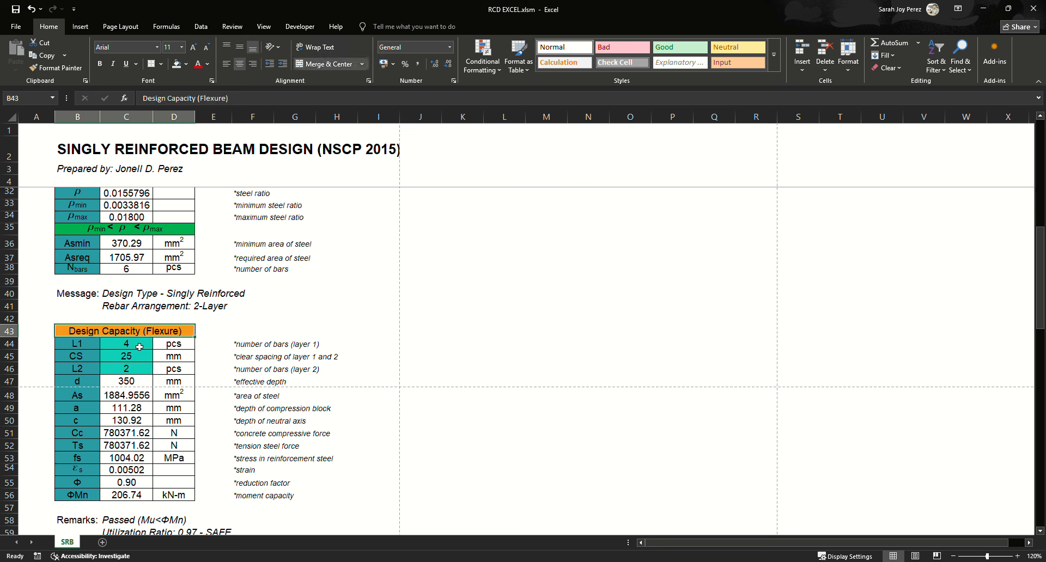
{"action": "left_click", "coordinate": [138, 344]}
{"action": "left_click", "coordinate": [138, 372]}
{"action": "left_click", "coordinate": [142, 349]}
{"action": "left_click", "coordinate": [139, 370]}
{"action": "left_click", "coordinate": [138, 346]}
{"action": "left_click", "coordinate": [140, 371]}
{"action": "left_click", "coordinate": [142, 350]}
{"action": "left_click", "coordinate": [143, 373]}
{"action": "left_click", "coordinate": [144, 344]}
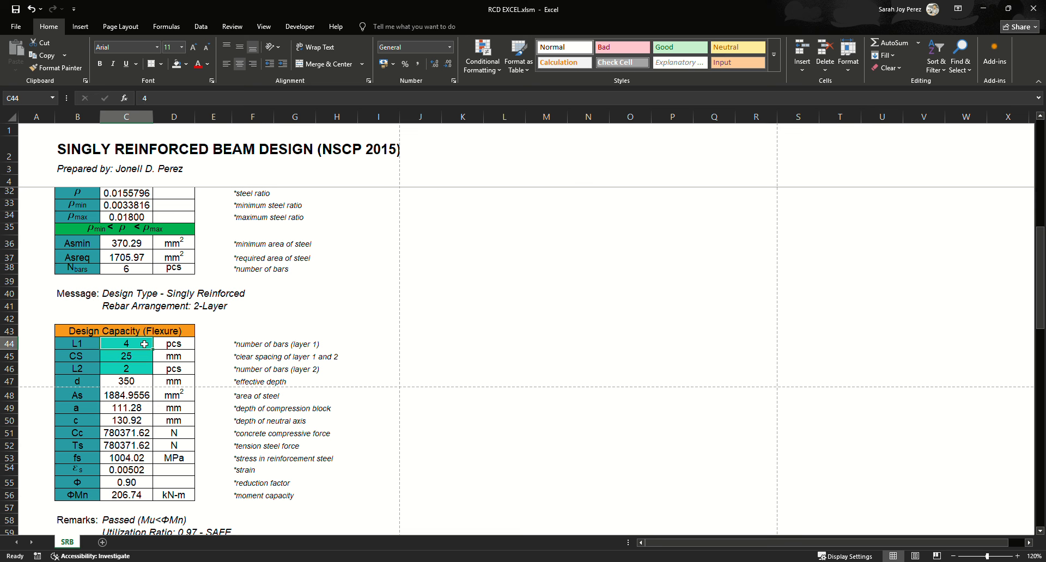
{"action": "left_click", "coordinate": [136, 358]}
{"action": "left_click", "coordinate": [136, 345]}
{"action": "left_click", "coordinate": [137, 370]}
{"action": "left_click", "coordinate": [136, 357]}
{"action": "left_click", "coordinate": [138, 345]}
{"action": "left_click", "coordinate": [137, 372]}
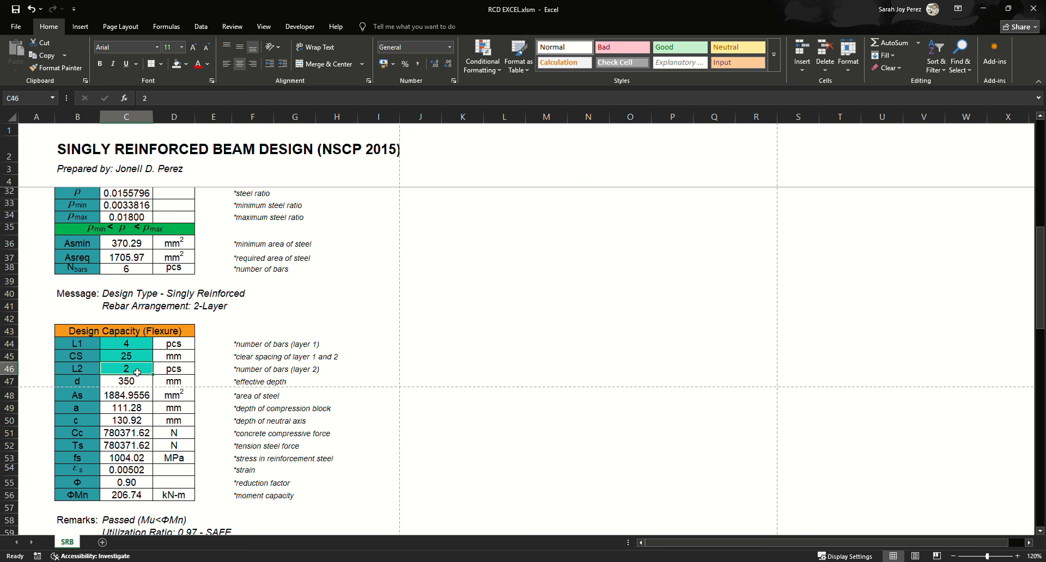
{"action": "left_click", "coordinate": [136, 358]}
{"action": "left_click", "coordinate": [137, 344]}
{"action": "left_click", "coordinate": [137, 358]}
{"action": "left_click", "coordinate": [137, 370]}
{"action": "left_click", "coordinate": [137, 361]}
{"action": "left_click", "coordinate": [137, 369]}
Set the number of layer 2 bars (L2) and the clear spacing (CS) to 0 for a single-layer arrangement
{"action": "type", "text": "0"}
{"action": "key", "text": "Return"}
{"action": "left_click", "coordinate": [135, 357]}
{"action": "type", "text": "0"}
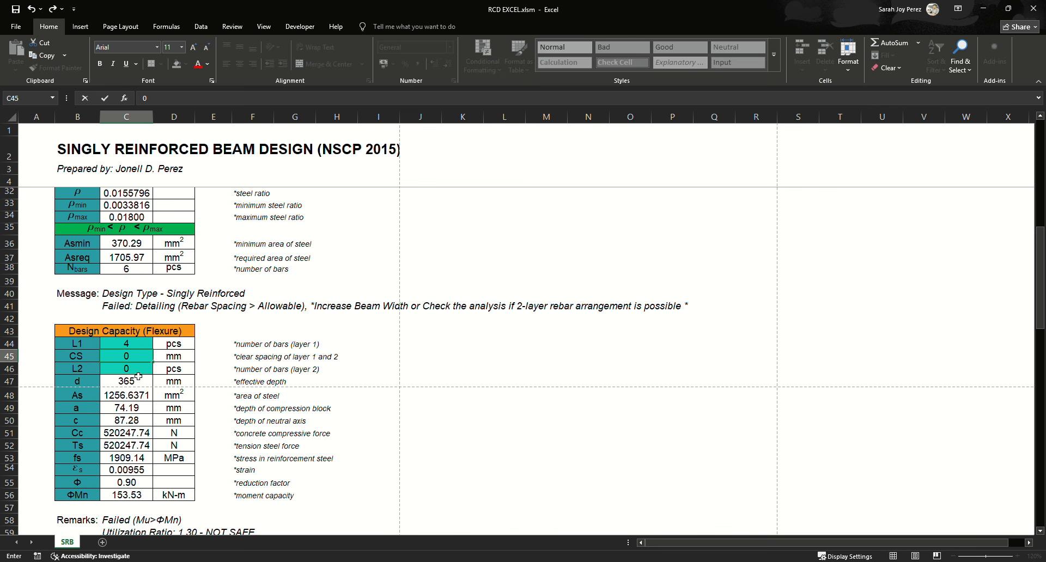
{"action": "left_click", "coordinate": [138, 379]}
{"action": "left_click", "coordinate": [134, 346]}
Set the main bar diameter db in the Design Parameters table to 25 mm
{"action": "scroll", "coordinate": [188, 348], "scroll_direction": "up", "scroll_amount": 2}
{"action": "scroll", "coordinate": [197, 348], "scroll_direction": "up", "scroll_amount": 3}
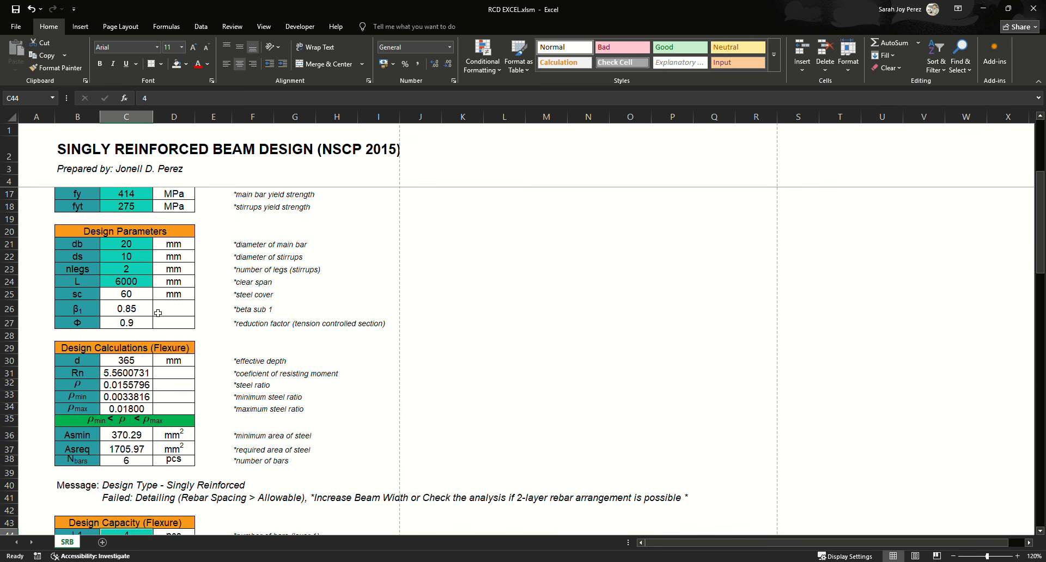
{"action": "left_click", "coordinate": [145, 244]}
{"action": "left_click", "coordinate": [157, 244]}
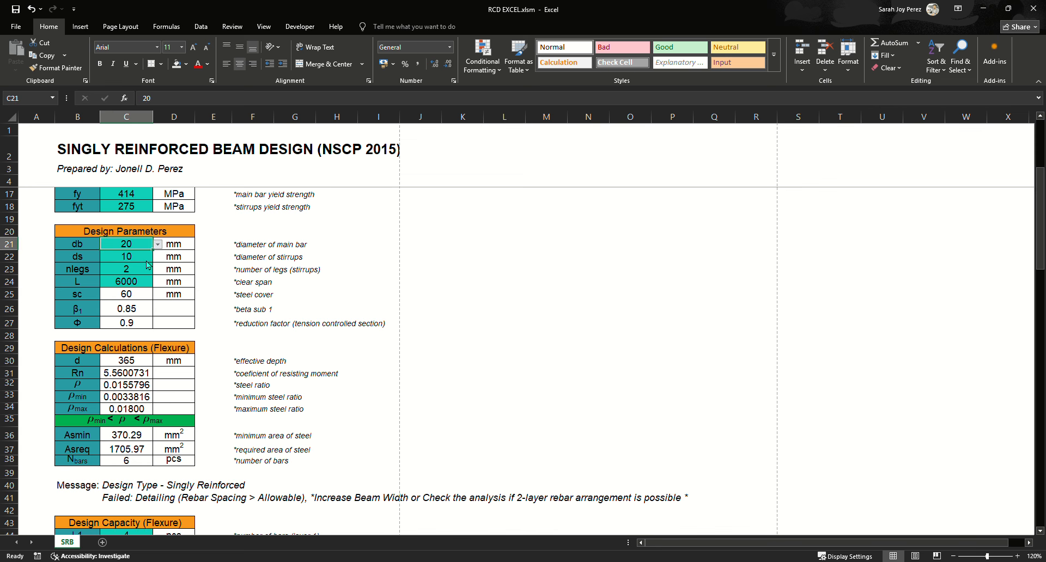
{"action": "left_click", "coordinate": [112, 280]}
Examine the detailing message, flexural capacity and remarks for the single-layer arrangement with 25 mm main bars
{"action": "scroll", "coordinate": [199, 382], "scroll_direction": "down", "scroll_amount": 2}
{"action": "scroll", "coordinate": [199, 382], "scroll_direction": "down", "scroll_amount": 1}
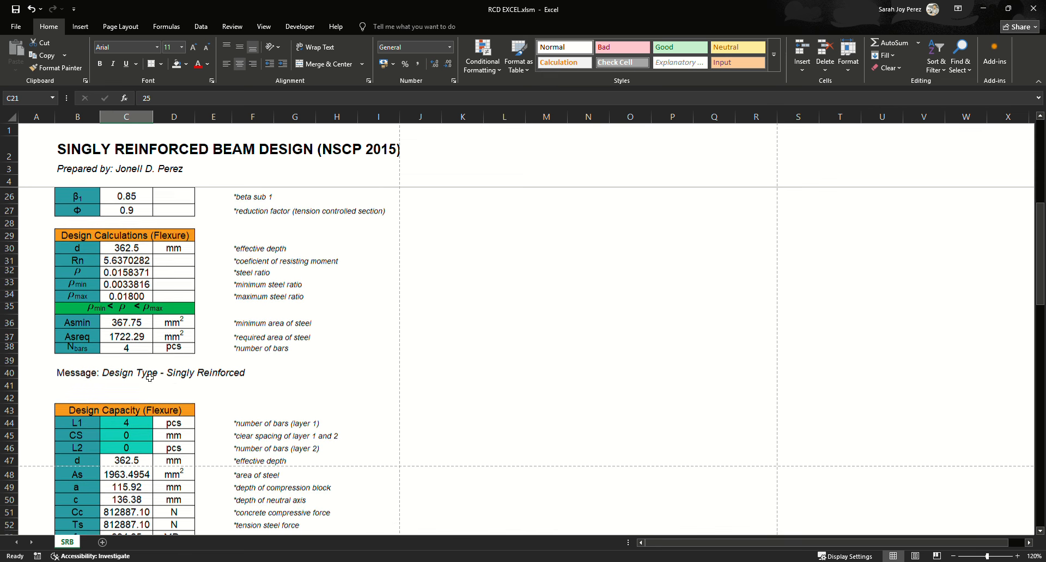
{"action": "left_click", "coordinate": [135, 426]}
{"action": "scroll", "coordinate": [136, 433], "scroll_direction": "down", "scroll_amount": 4}
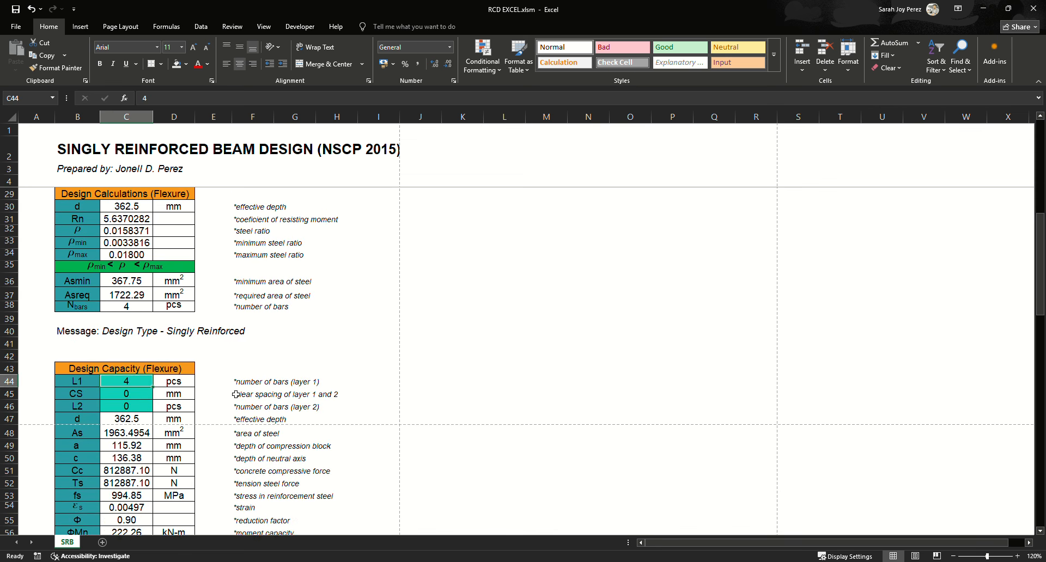
{"action": "scroll", "coordinate": [235, 394], "scroll_direction": "down", "scroll_amount": 1}
{"action": "left_click", "coordinate": [218, 421]}
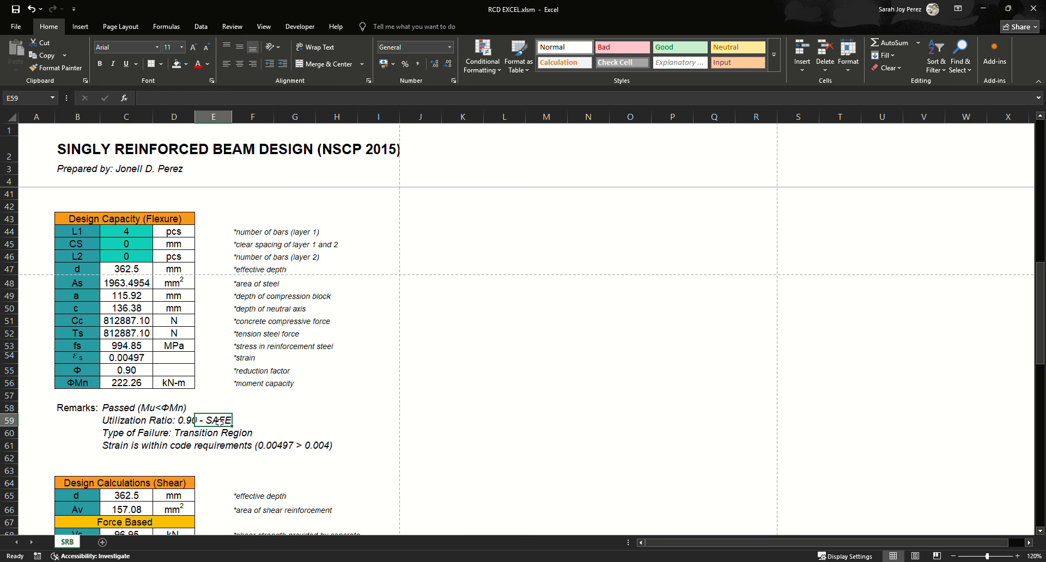
{"action": "left_click", "coordinate": [109, 421]}
{"action": "left_click", "coordinate": [122, 446]}
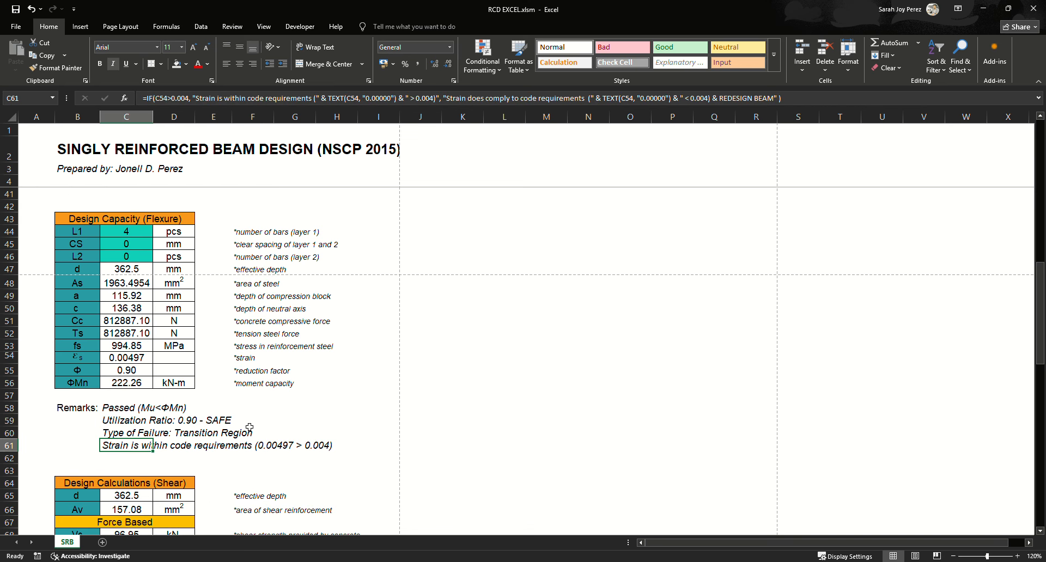
{"action": "left_click_drag", "start_coordinate": [294, 407], "coordinate": [290, 448]}
{"action": "left_click", "coordinate": [201, 396]}
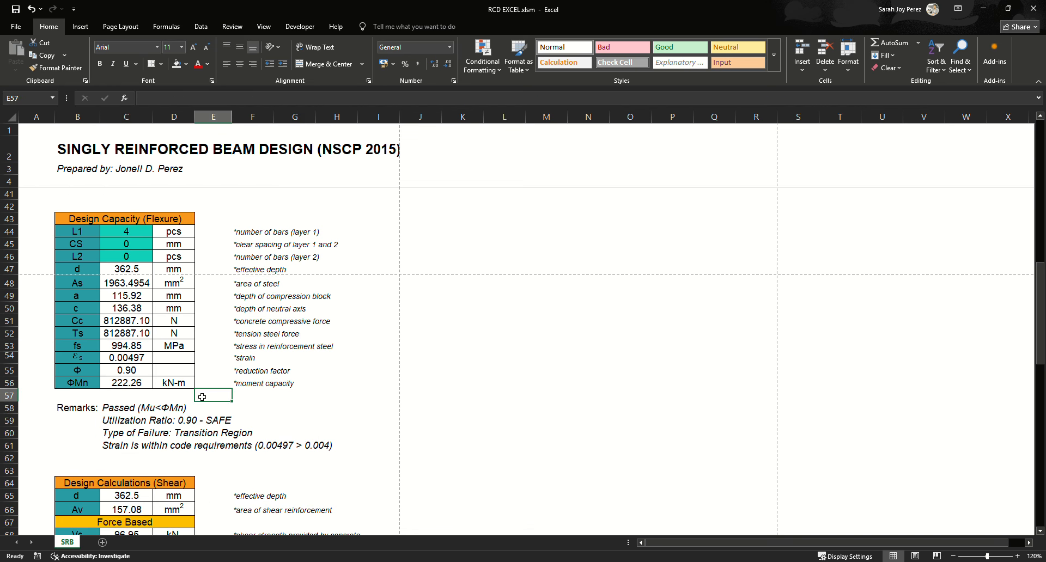
{"action": "left_click_drag", "start_coordinate": [94, 422], "coordinate": [125, 445]}
{"action": "left_click", "coordinate": [298, 422]}
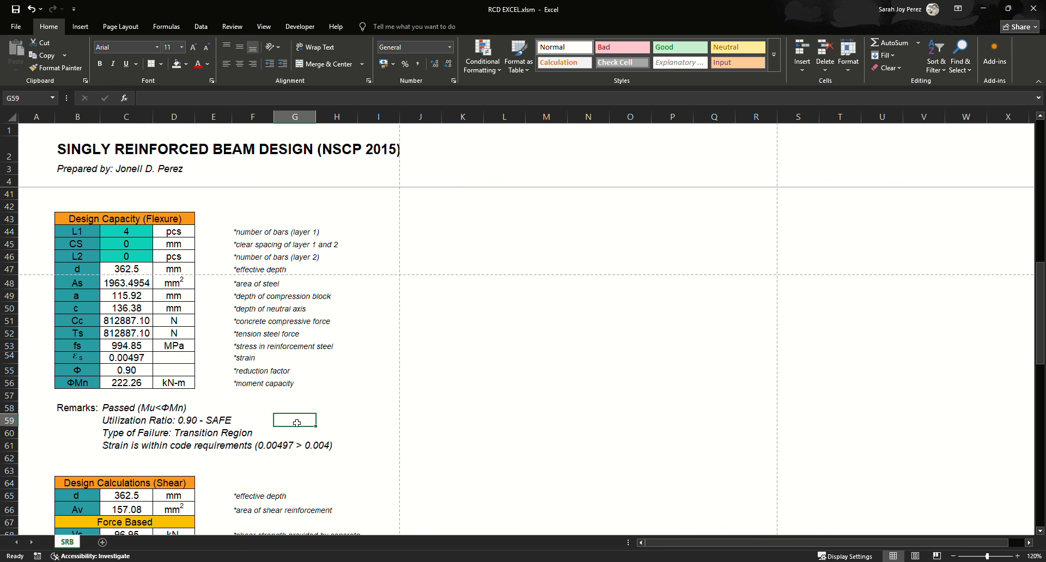
Set the main bar diameter db in the Design Parameters table back to 20 mm
{"action": "scroll", "coordinate": [193, 390], "scroll_direction": "up", "scroll_amount": 1}
{"action": "scroll", "coordinate": [193, 390], "scroll_direction": "up", "scroll_amount": 7}
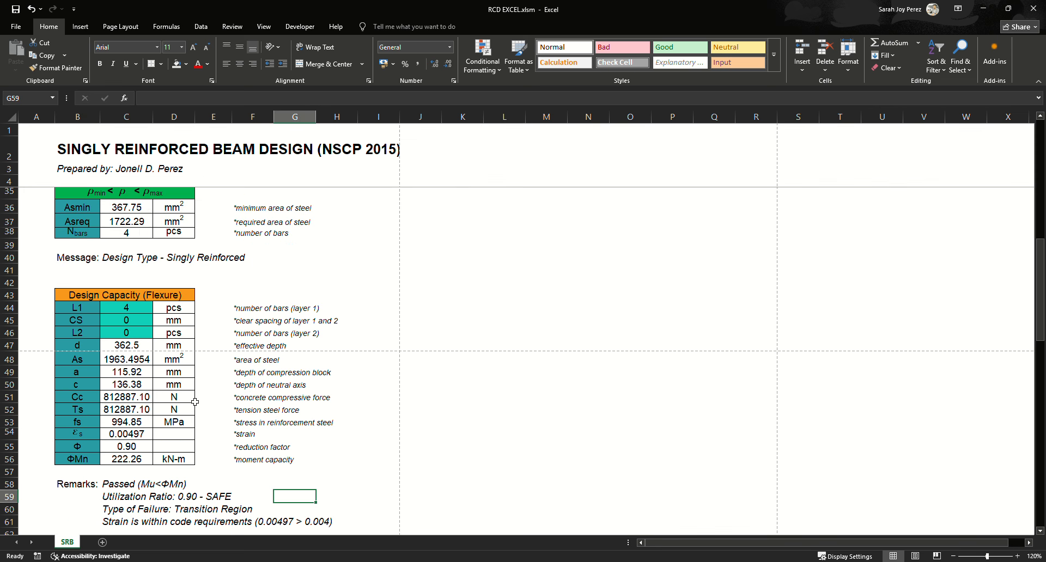
{"action": "left_click", "coordinate": [145, 245]}
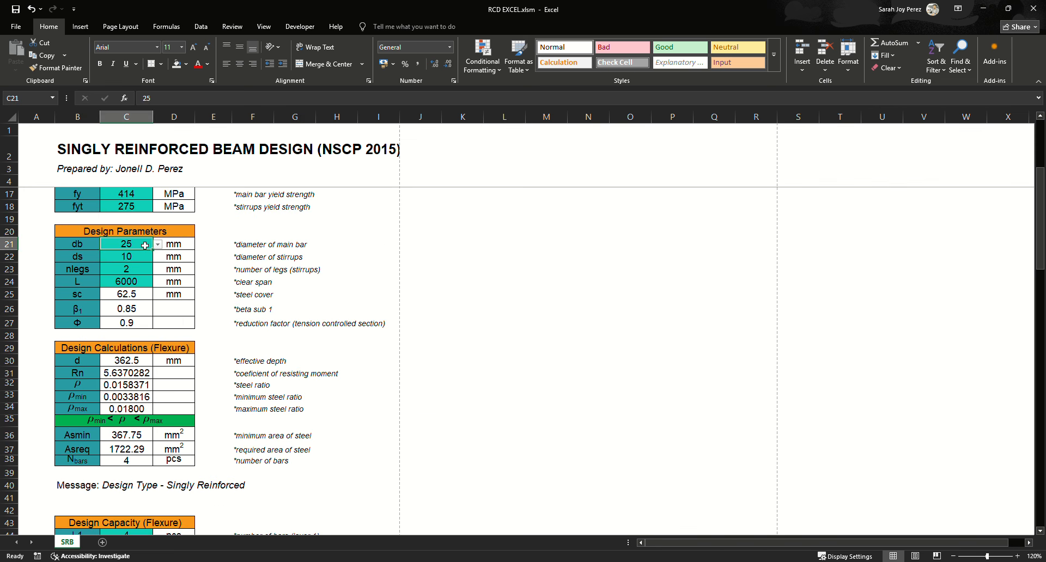
{"action": "left_click", "coordinate": [157, 247]}
{"action": "left_click", "coordinate": [120, 275]}
Restore the 2-layer arrangement by setting the clear spacing CS to 25 mm and the number of layer 2 bars (L2) to 2
{"action": "scroll", "coordinate": [169, 472], "scroll_direction": "down", "scroll_amount": 2}
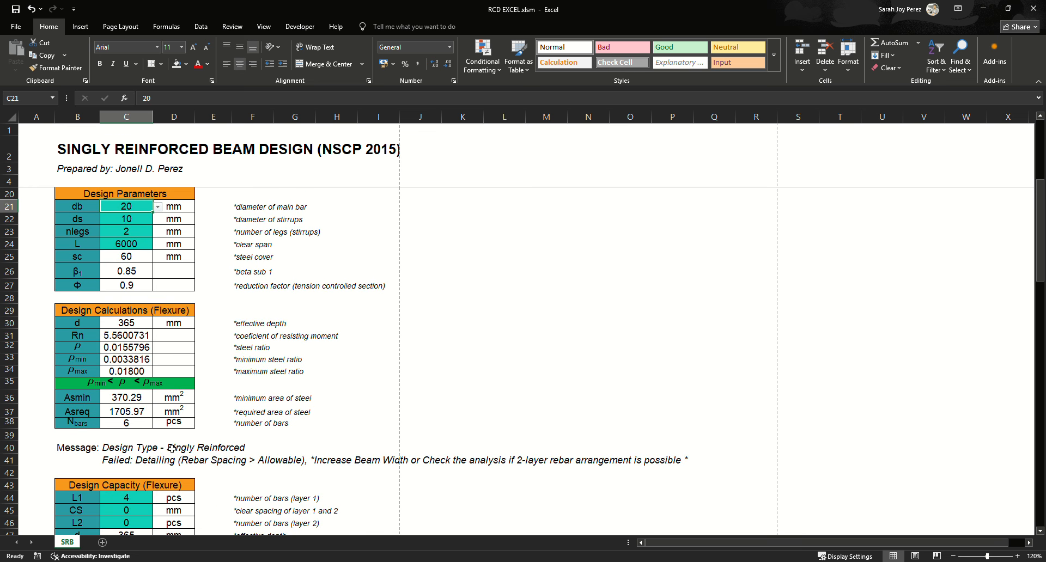
{"action": "left_click", "coordinate": [220, 446]}
{"action": "left_click", "coordinate": [143, 461]}
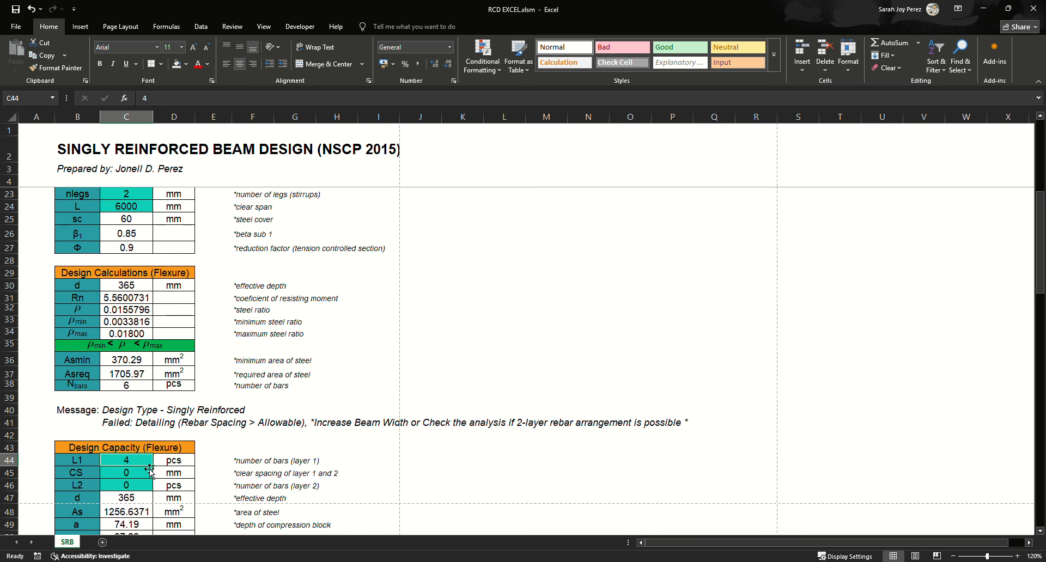
{"action": "left_click", "coordinate": [144, 473]}
{"action": "type", "text": "2"}
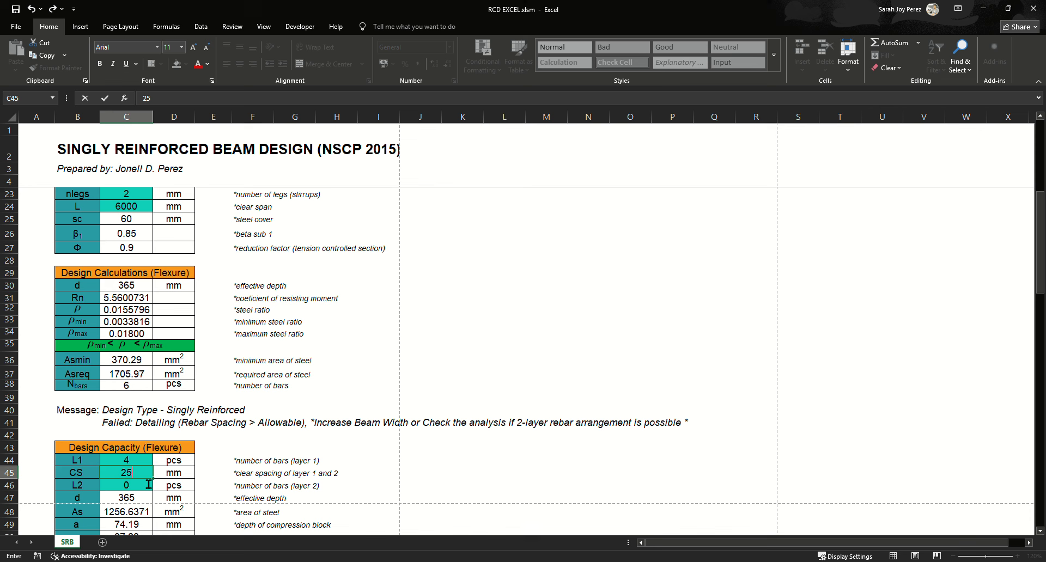
{"action": "type", "text": "5"}
{"action": "key", "text": "Return"}
{"action": "scroll", "coordinate": [206, 438], "scroll_direction": "down", "scroll_amount": 1}
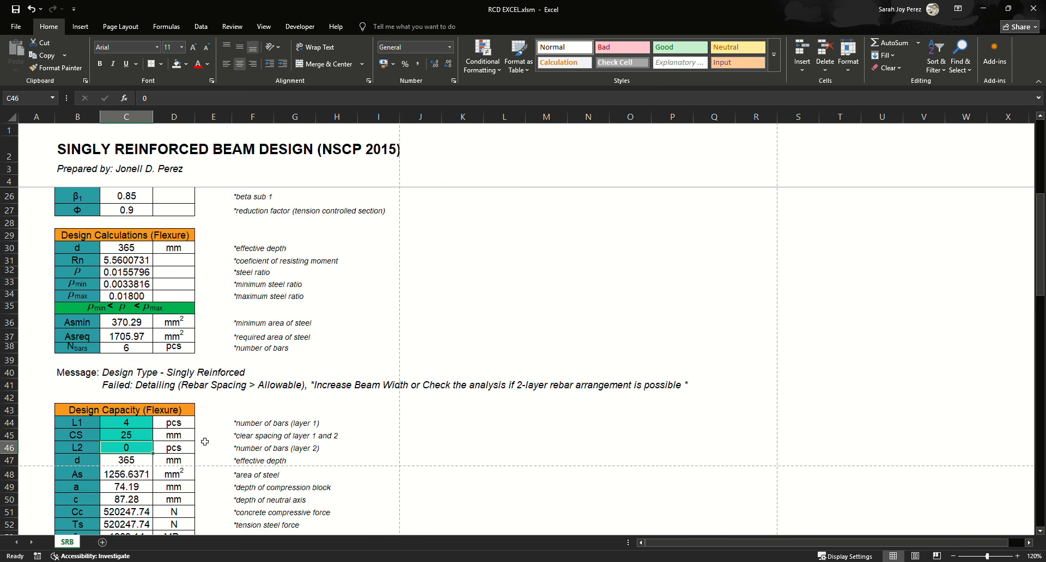
{"action": "type", "text": "2"}
{"action": "key", "text": "Return"}
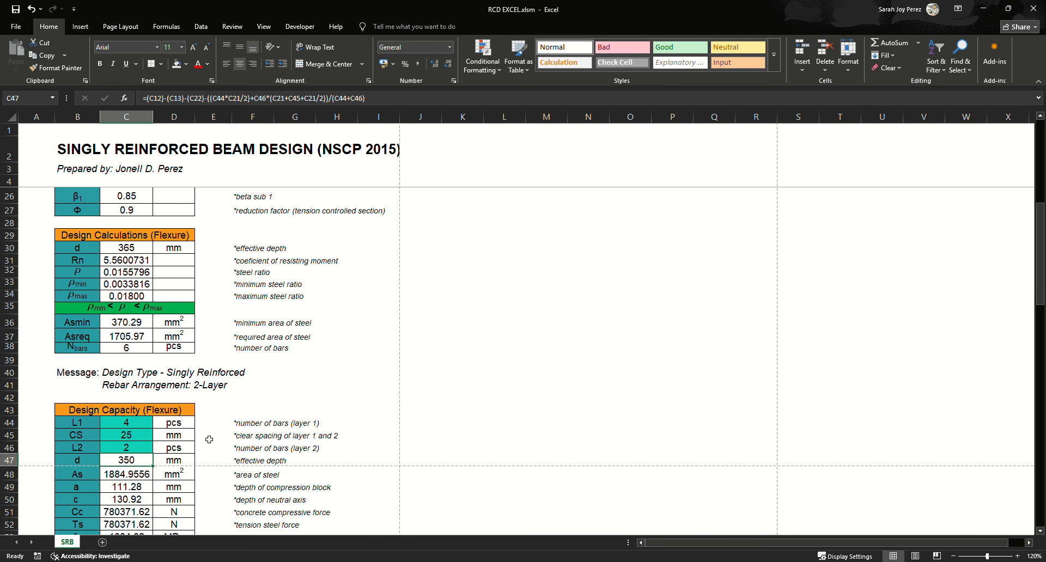
Check the flexural capacity remarks for the restored 2-layer arrangement, down to the strain requirement in row 61
{"action": "scroll", "coordinate": [209, 439], "scroll_direction": "down", "scroll_amount": 1}
{"action": "scroll", "coordinate": [217, 435], "scroll_direction": "down", "scroll_amount": 6}
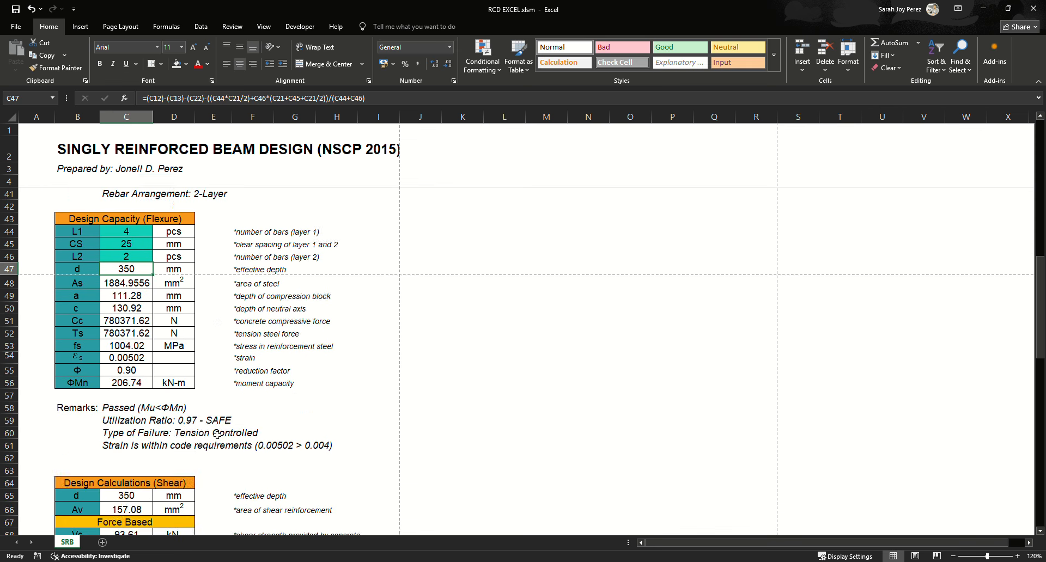
{"action": "left_click", "coordinate": [278, 372]}
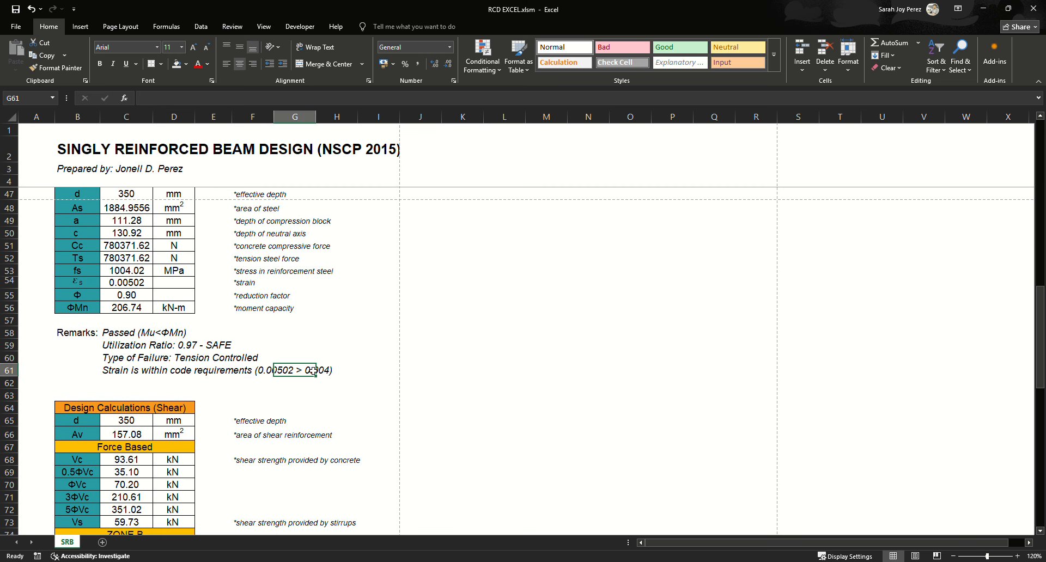
Examine the flexural capacity remarks and the shear design calculations from the force-based values down to the stirrups schedule
{"action": "left_click_drag", "start_coordinate": [125, 334], "coordinate": [329, 375]}
{"action": "left_click", "coordinate": [330, 383]}
{"action": "scroll", "coordinate": [201, 380], "scroll_direction": "up", "scroll_amount": 6}
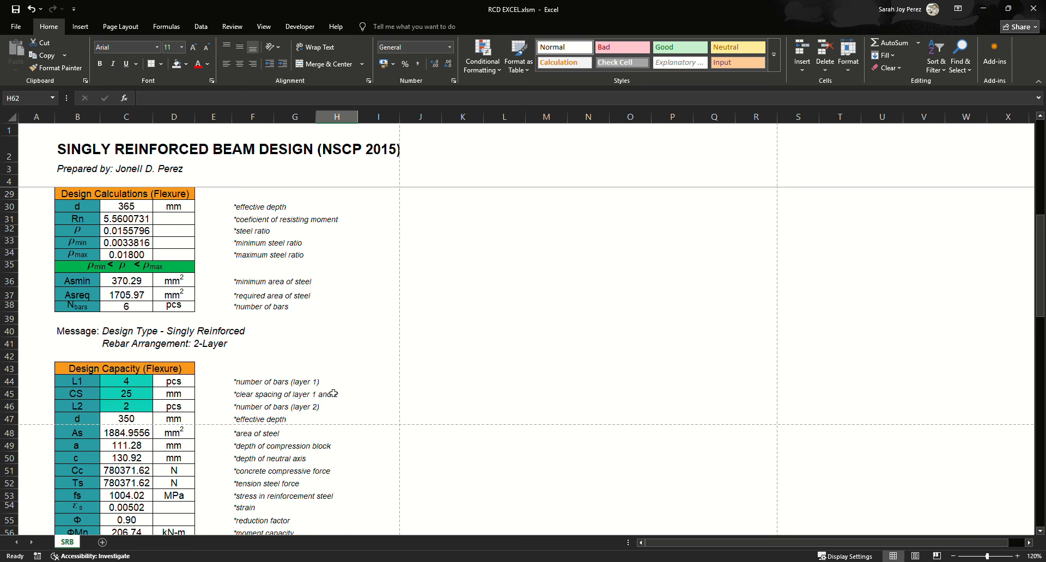
{"action": "scroll", "coordinate": [333, 394], "scroll_direction": "down", "scroll_amount": 9}
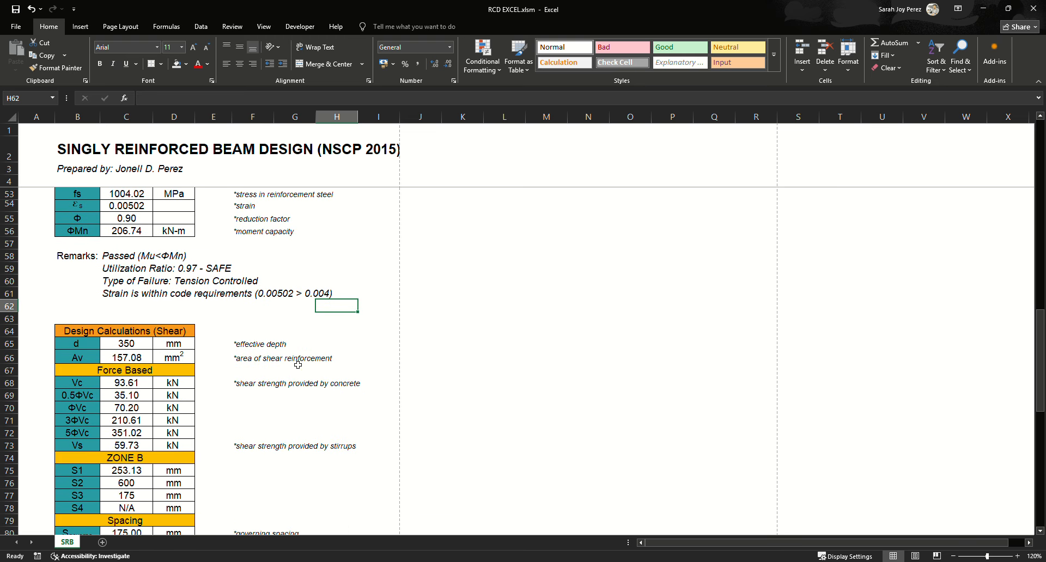
{"action": "scroll", "coordinate": [274, 392], "scroll_direction": "down", "scroll_amount": 4}
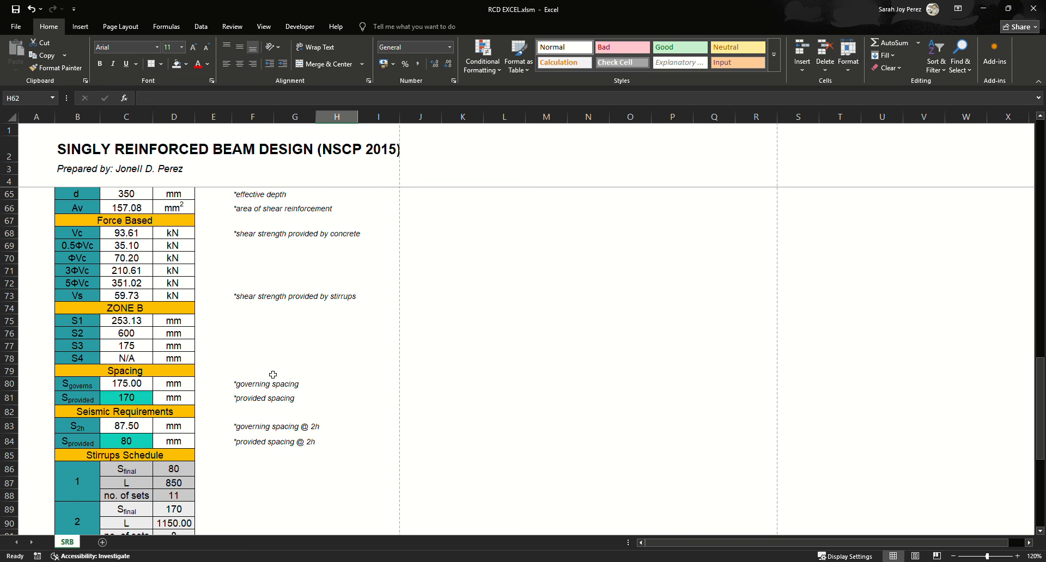
{"action": "scroll", "coordinate": [207, 376], "scroll_direction": "down", "scroll_amount": 1}
Set the provided stirrup spacing to 175 mm and the provided spacing at 2h under Seismic Requirements to 85 mm
{"action": "left_click", "coordinate": [143, 322]}
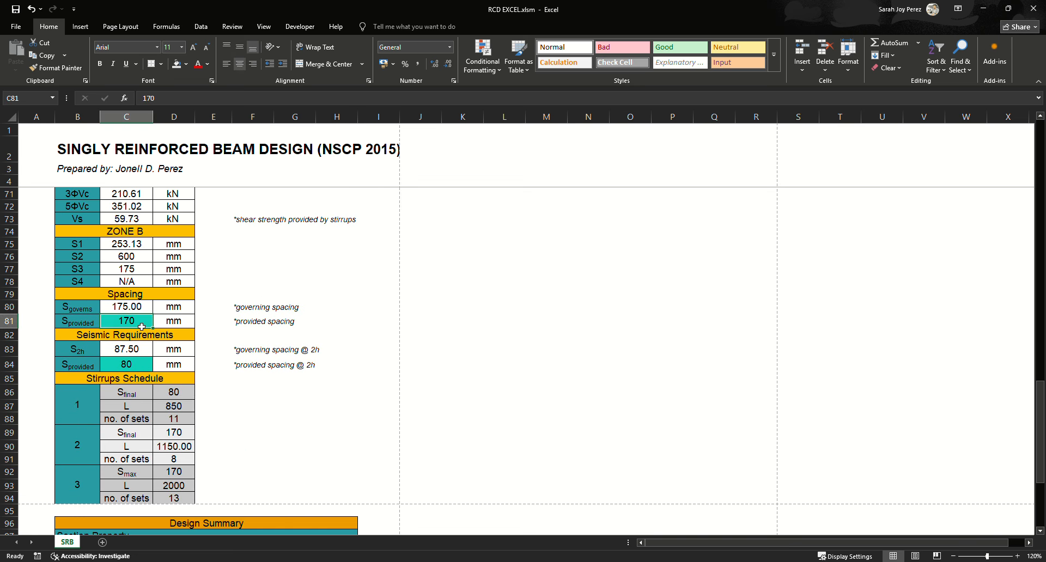
{"action": "left_click", "coordinate": [140, 368]}
{"action": "left_click", "coordinate": [141, 323]}
{"action": "left_click", "coordinate": [144, 367]}
{"action": "left_click", "coordinate": [142, 327]}
{"action": "type", "text": "175"}
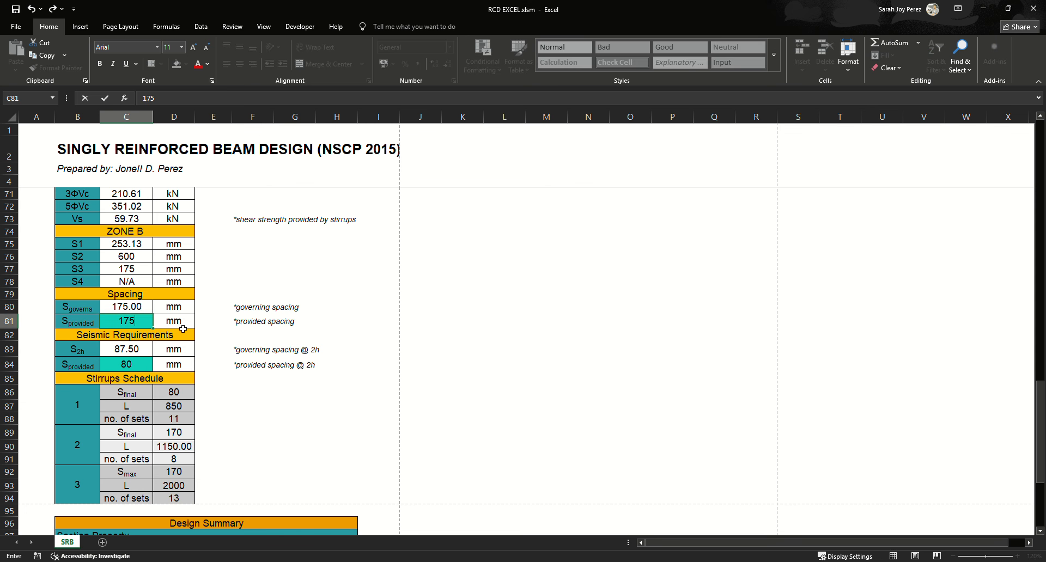
{"action": "key", "text": "Return"}
{"action": "left_click", "coordinate": [142, 368]}
{"action": "type", "text": "85"}
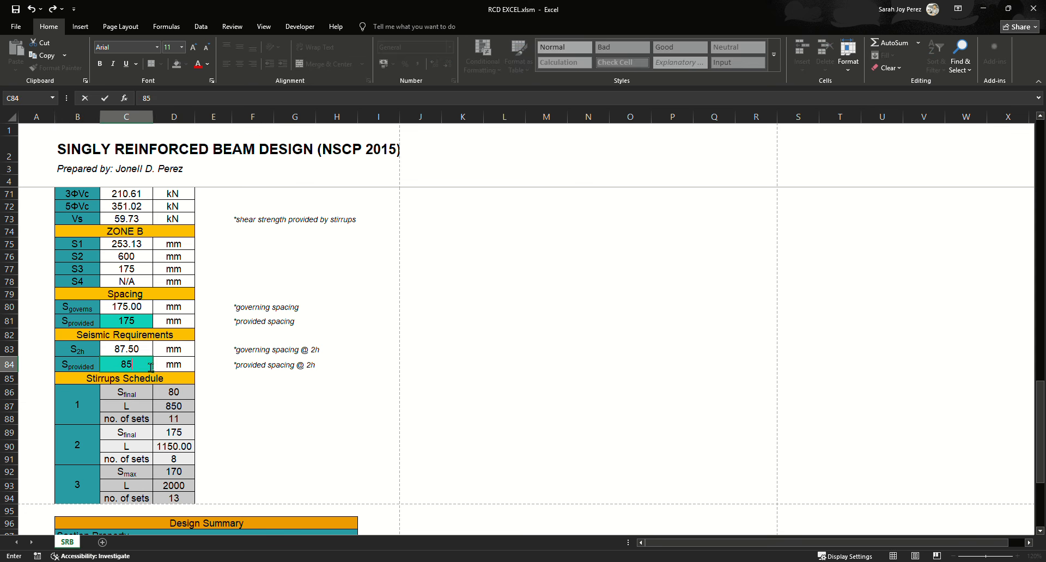
{"action": "key", "text": "Return"}
{"action": "left_click", "coordinate": [257, 420]}
{"action": "left_click", "coordinate": [228, 339]}
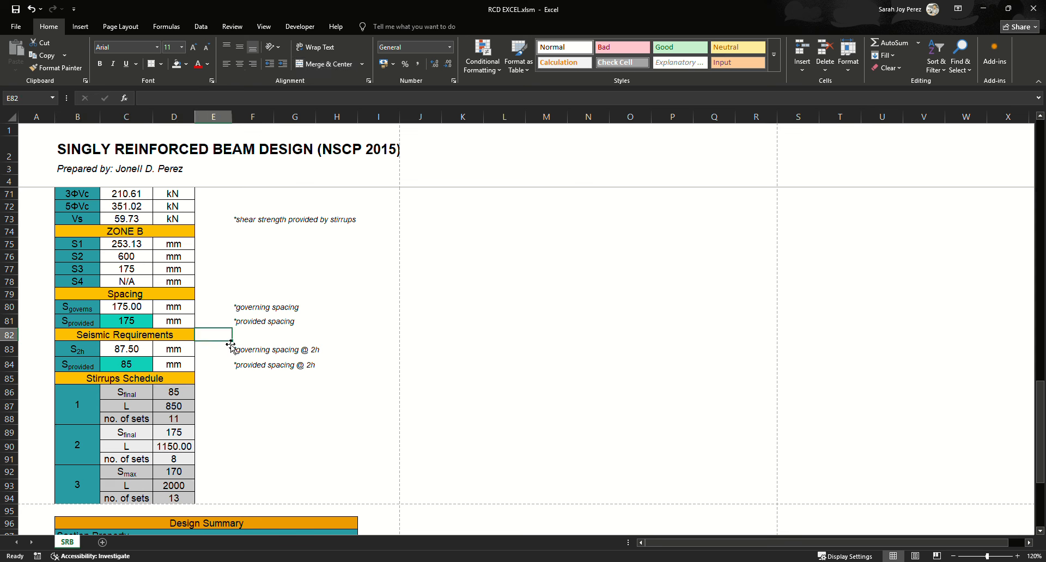
Set the provided stirrup spacing back to 170 mm and the provided seismic spacing at 2h back to 80 mm
{"action": "left_click", "coordinate": [141, 326]}
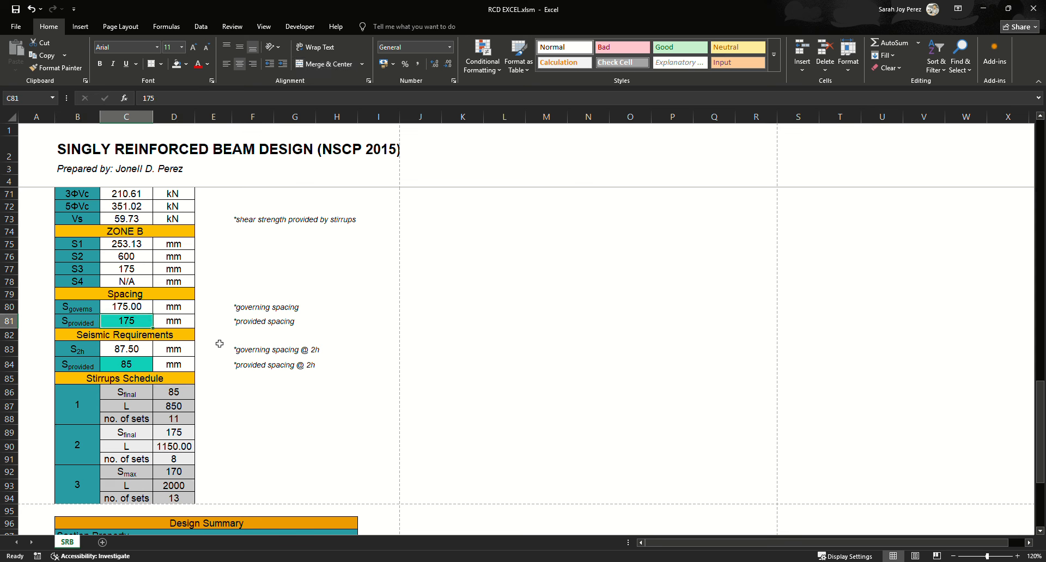
{"action": "left_click", "coordinate": [138, 368]}
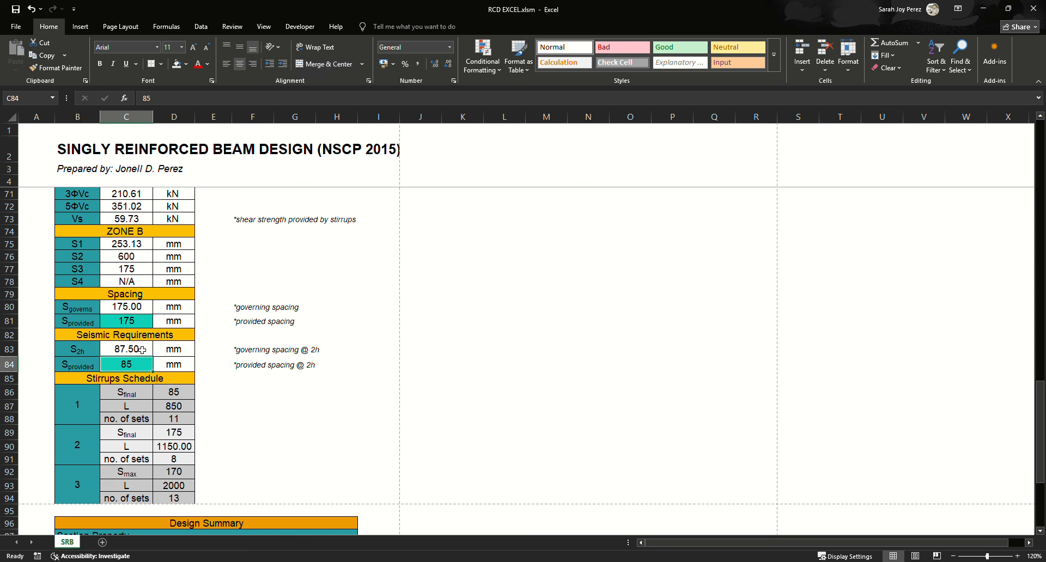
{"action": "left_click", "coordinate": [142, 325]}
{"action": "left_click", "coordinate": [142, 364]}
{"action": "left_click", "coordinate": [147, 327]}
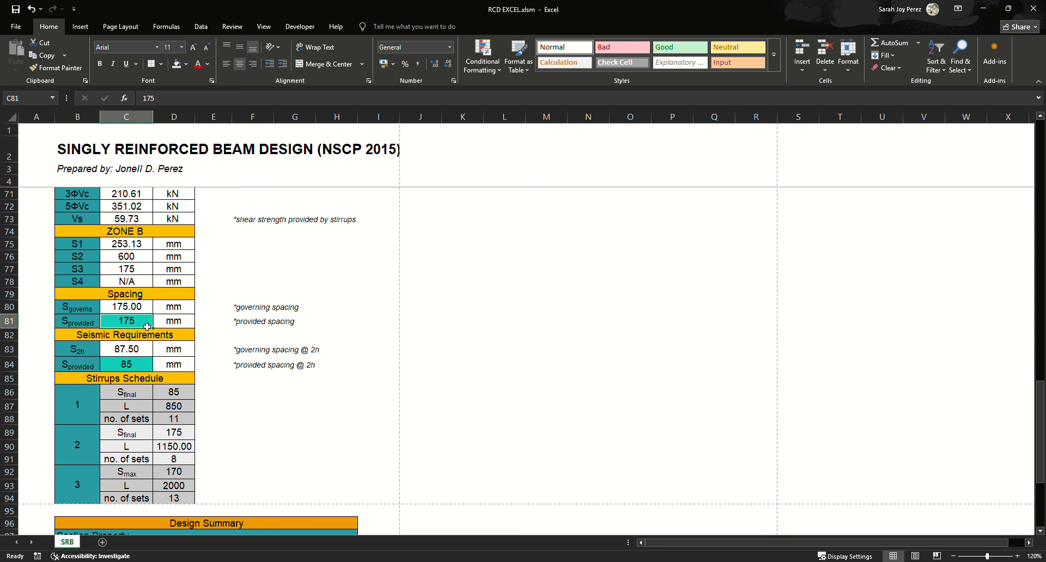
{"action": "left_click", "coordinate": [216, 323]}
{"action": "left_click", "coordinate": [143, 325]}
{"action": "type", "text": "170"}
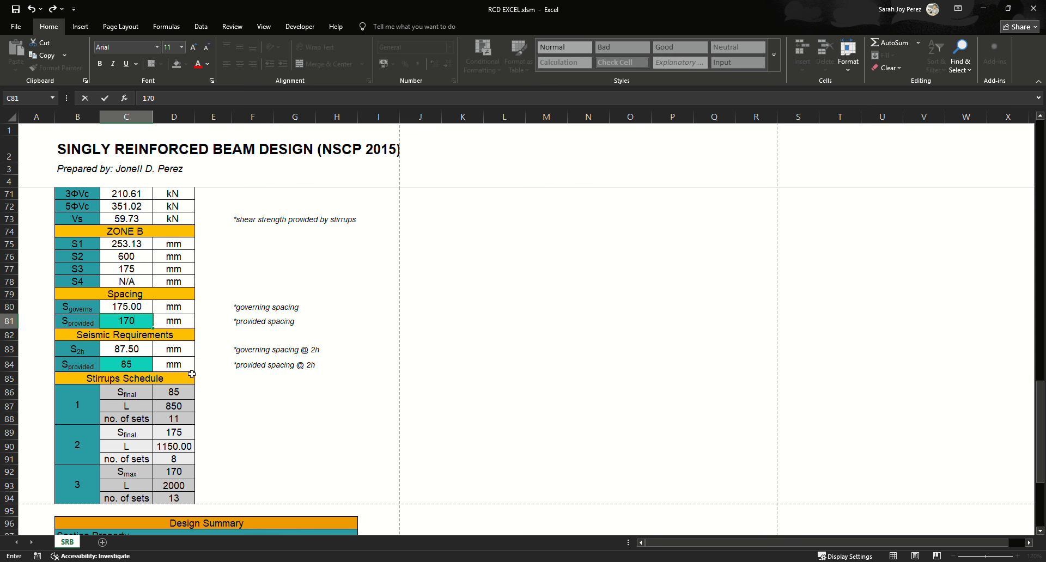
{"action": "left_click", "coordinate": [141, 368]}
{"action": "type", "text": "80"}
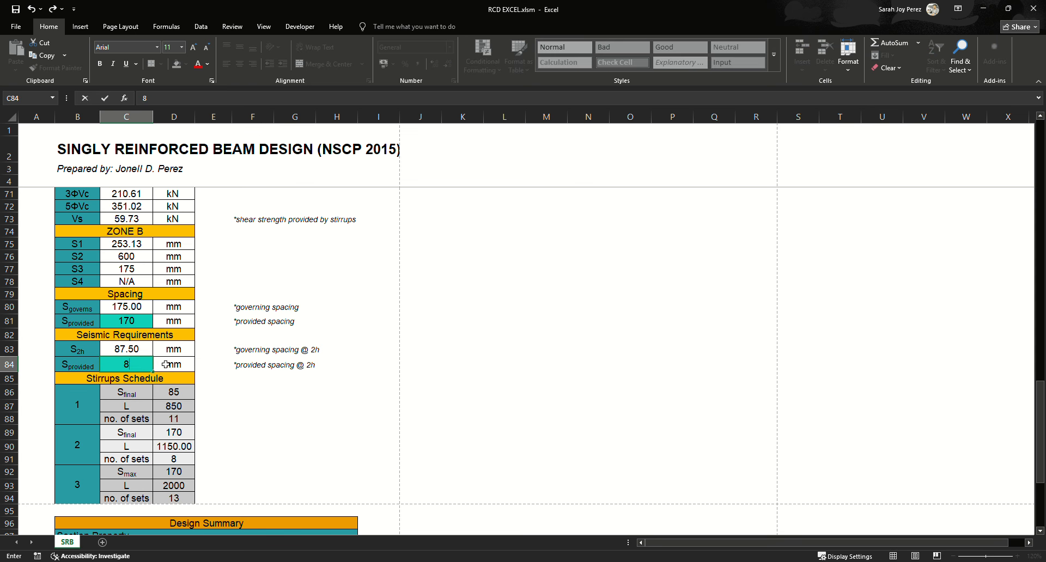
{"action": "left_click", "coordinate": [227, 394]}
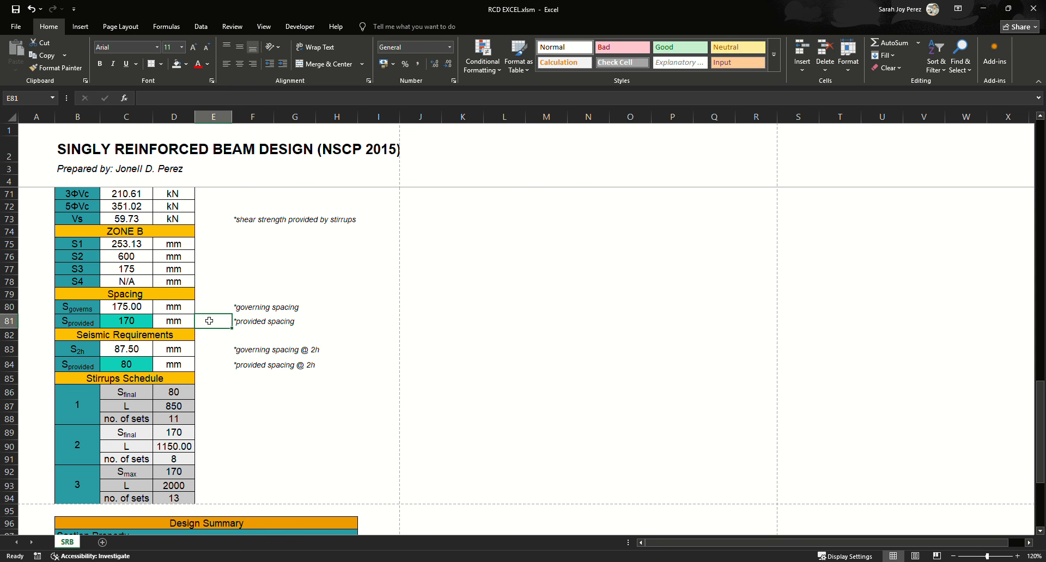
Examine how the governing spacing derives from the Zone B spacings S1 to S4, and compare it with the provided spacing
{"action": "left_click", "coordinate": [142, 325]}
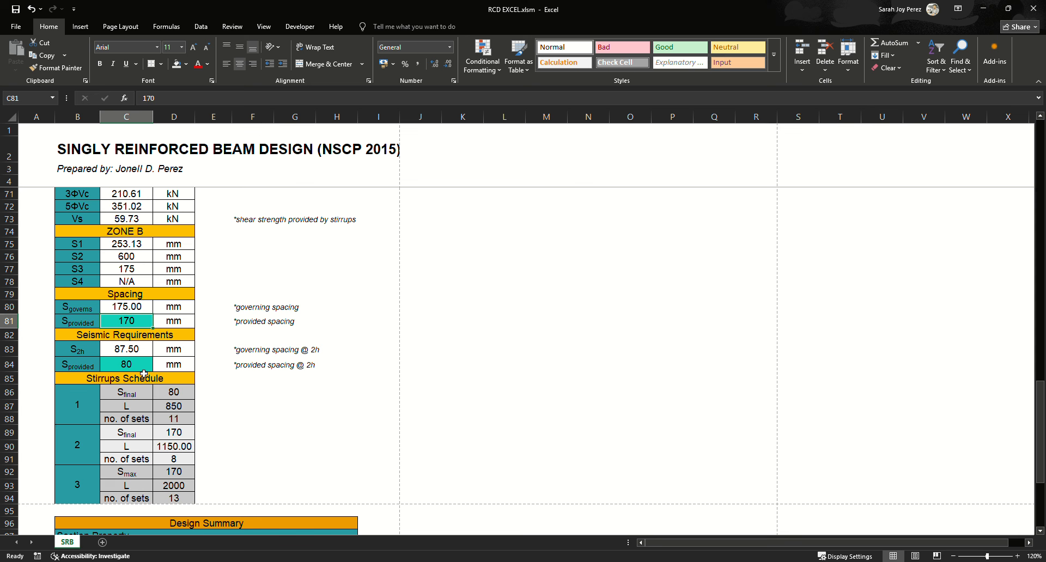
{"action": "left_click", "coordinate": [140, 312]}
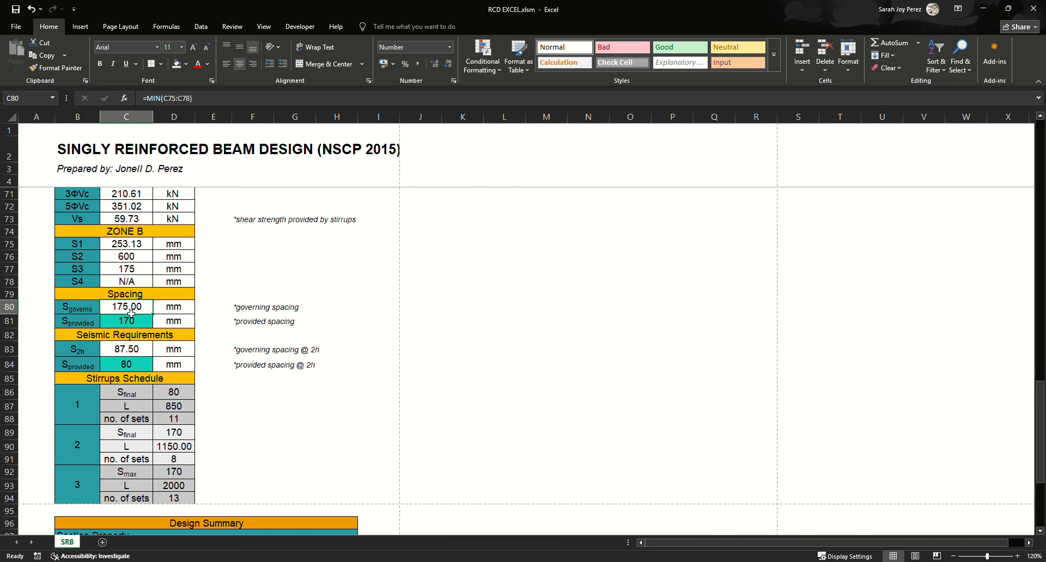
{"action": "scroll", "coordinate": [163, 357], "scroll_direction": "up", "scroll_amount": 1}
{"action": "scroll", "coordinate": [163, 357], "scroll_direction": "up", "scroll_amount": 1}
{"action": "left_click", "coordinate": [253, 360]}
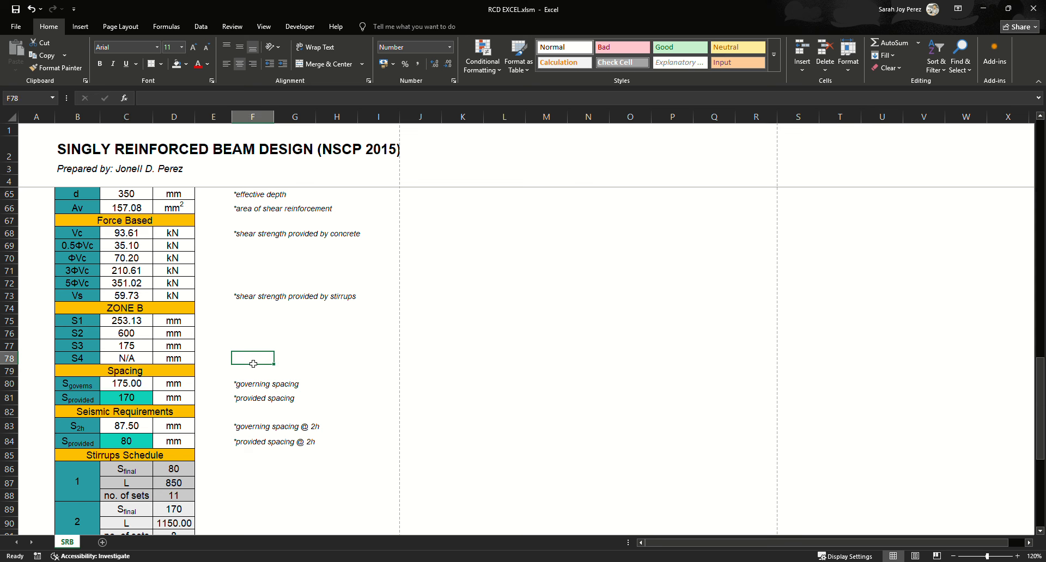
{"action": "left_click_drag", "start_coordinate": [214, 321], "coordinate": [205, 359]}
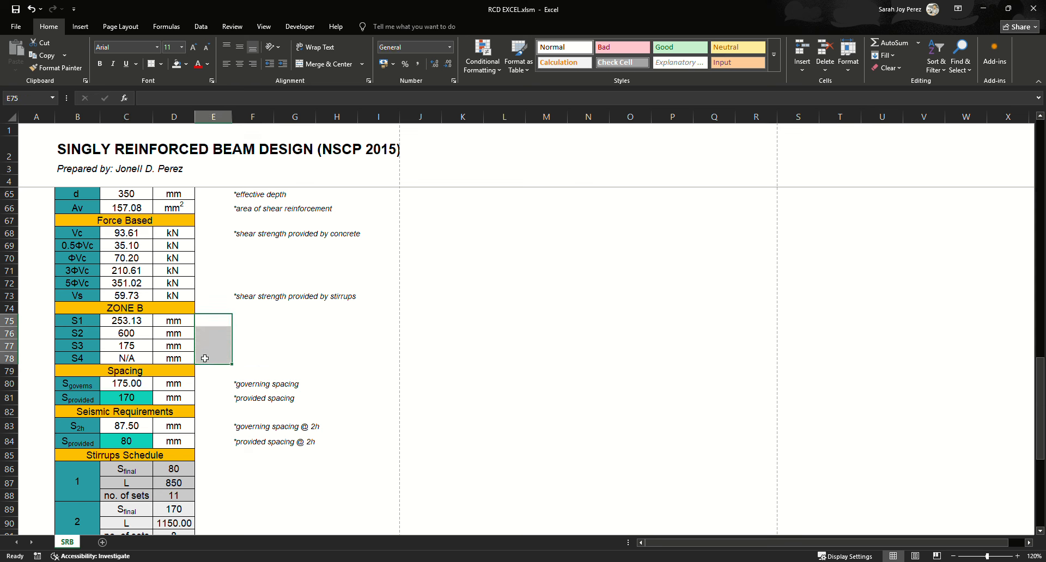
{"action": "left_click", "coordinate": [219, 373]}
{"action": "left_click", "coordinate": [122, 386]}
{"action": "scroll", "coordinate": [130, 370], "scroll_direction": "down", "scroll_amount": 1}
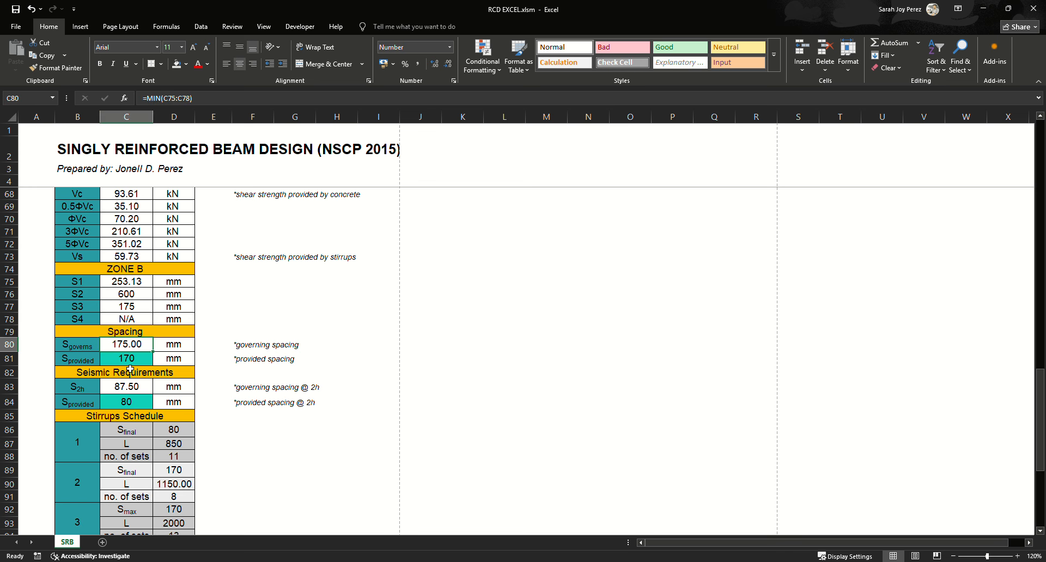
{"action": "left_click_drag", "start_coordinate": [126, 281], "coordinate": [134, 322]}
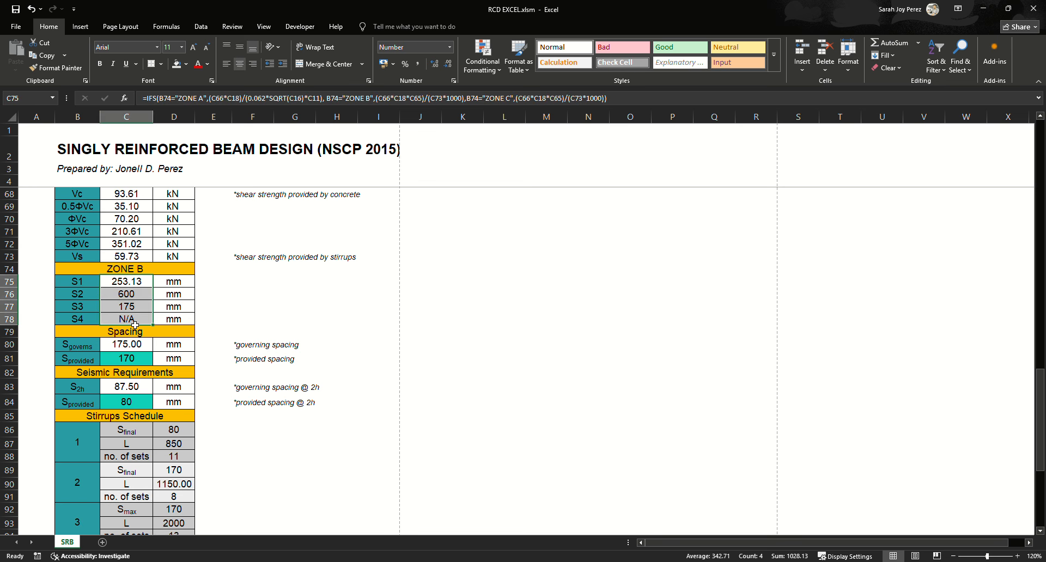
{"action": "left_click", "coordinate": [209, 316]}
{"action": "left_click", "coordinate": [213, 358]}
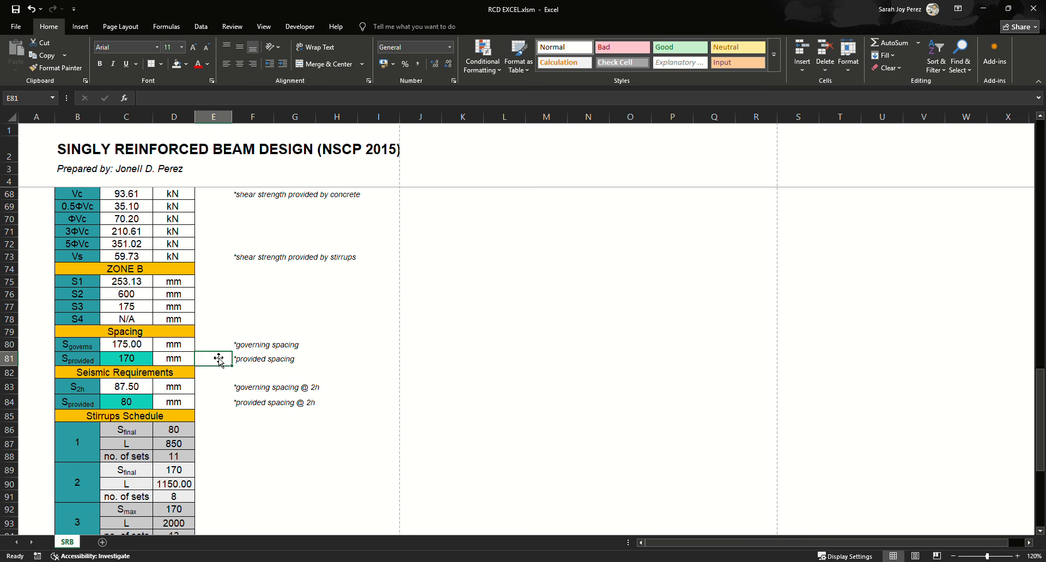
{"action": "left_click", "coordinate": [132, 361]}
{"action": "scroll", "coordinate": [134, 359], "scroll_direction": "down", "scroll_amount": 1}
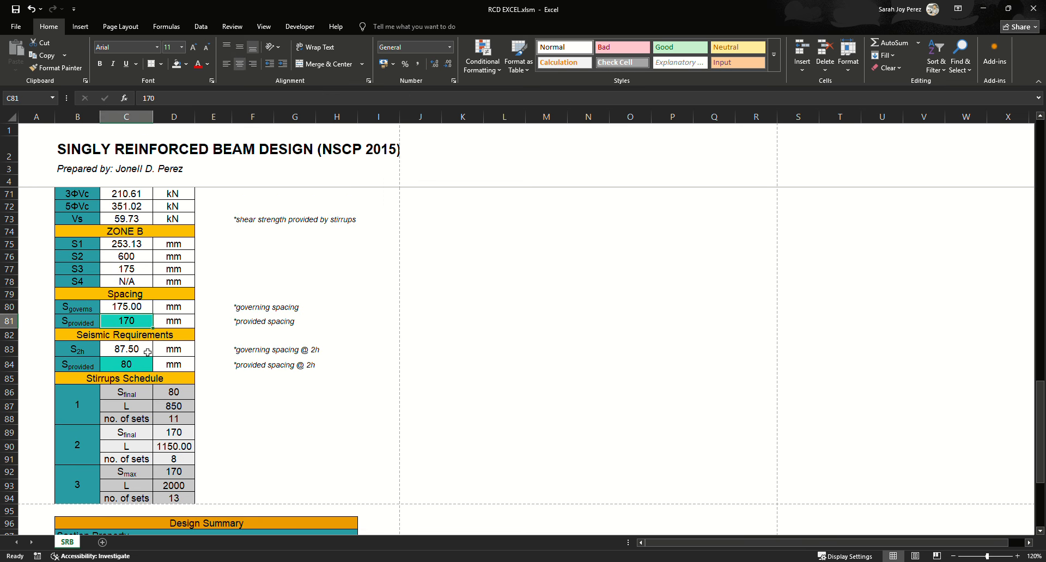
Compare the governing and provided spacings, and inspect the formula for the governing spacing at 2h under Seismic Requirements
{"action": "left_click", "coordinate": [134, 309]}
{"action": "left_click", "coordinate": [139, 326]}
{"action": "left_click", "coordinate": [138, 310]}
{"action": "left_click", "coordinate": [139, 324]}
{"action": "left_click", "coordinate": [137, 308]}
{"action": "left_click", "coordinate": [130, 350]}
{"action": "left_click", "coordinate": [89, 354]}
{"action": "left_click", "coordinate": [114, 353]}
{"action": "left_click", "coordinate": [90, 353]}
{"action": "left_click", "coordinate": [120, 356]}
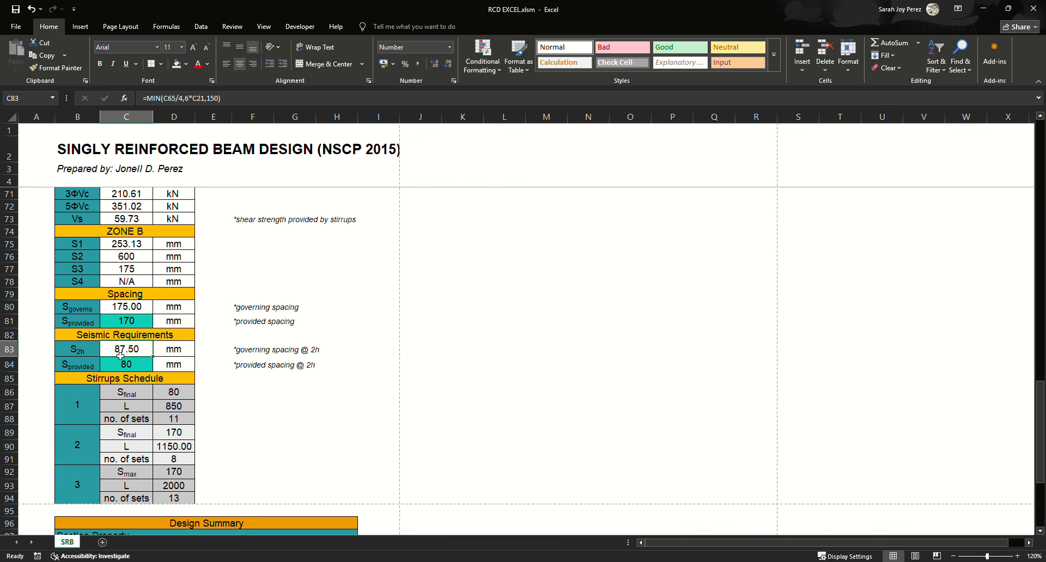
{"action": "scroll", "coordinate": [166, 322], "scroll_direction": "down", "scroll_amount": 1}
{"action": "left_click", "coordinate": [136, 288]}
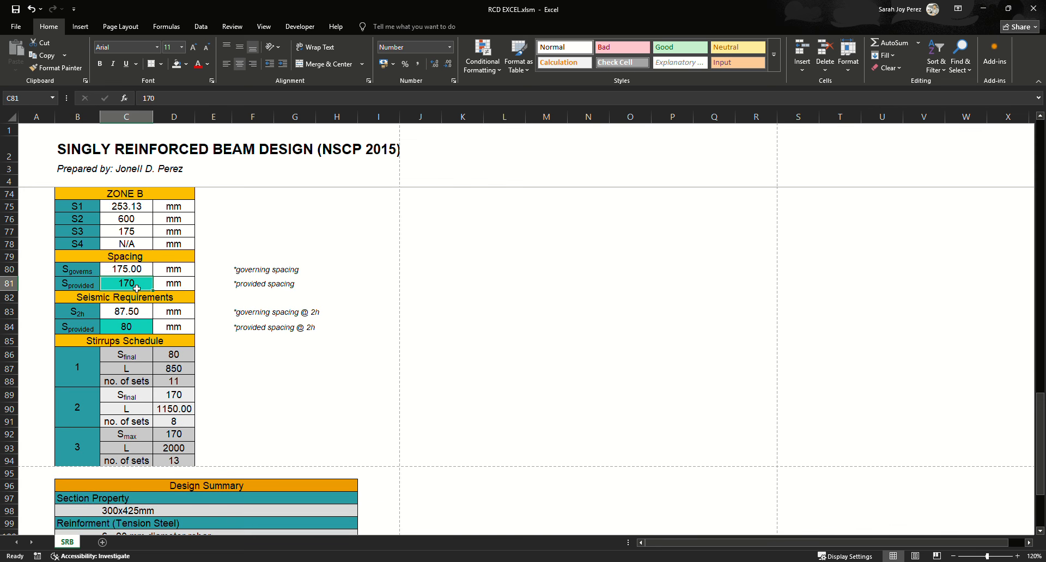
Review the Stirrups Schedule and Design Summary tables, inspecting the section property and tension steel entries of the summary
{"action": "left_click", "coordinate": [238, 354]}
{"action": "scroll", "coordinate": [238, 354], "scroll_direction": "down", "scroll_amount": 2}
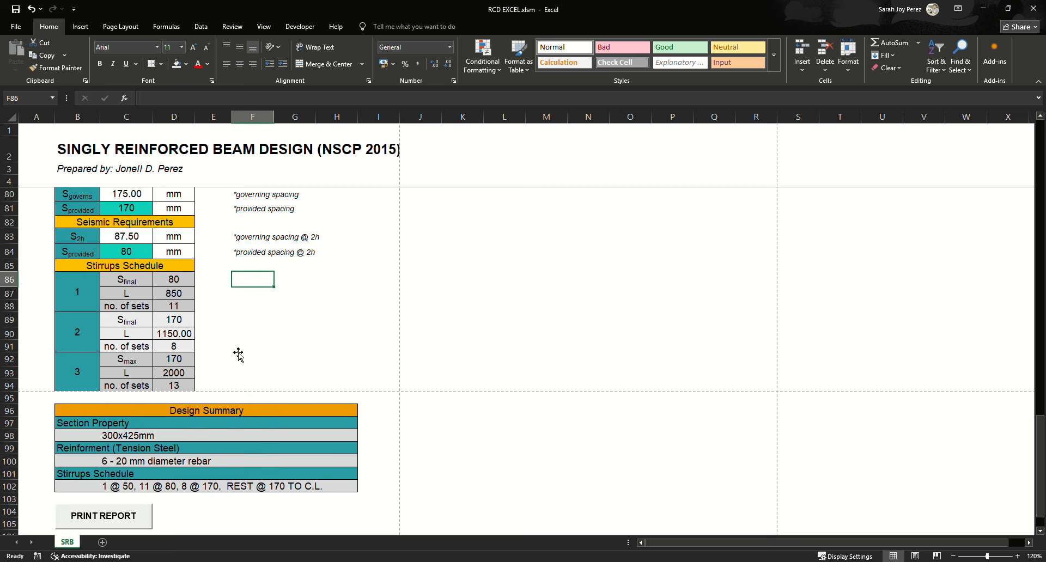
{"action": "scroll", "coordinate": [238, 354], "scroll_direction": "down", "scroll_amount": 1}
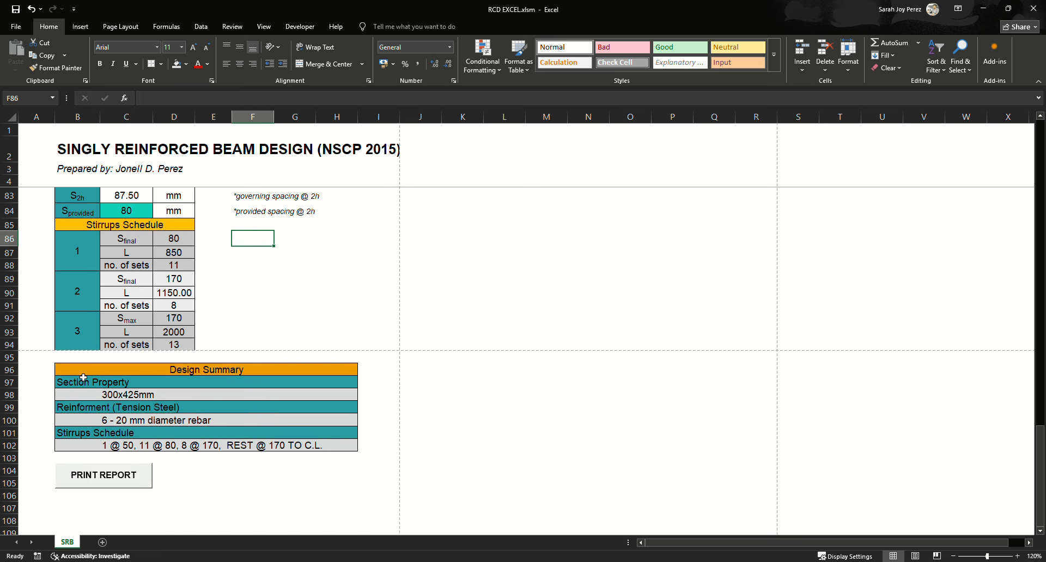
{"action": "left_click_drag", "start_coordinate": [81, 373], "coordinate": [84, 446]}
{"action": "left_click", "coordinate": [214, 484]}
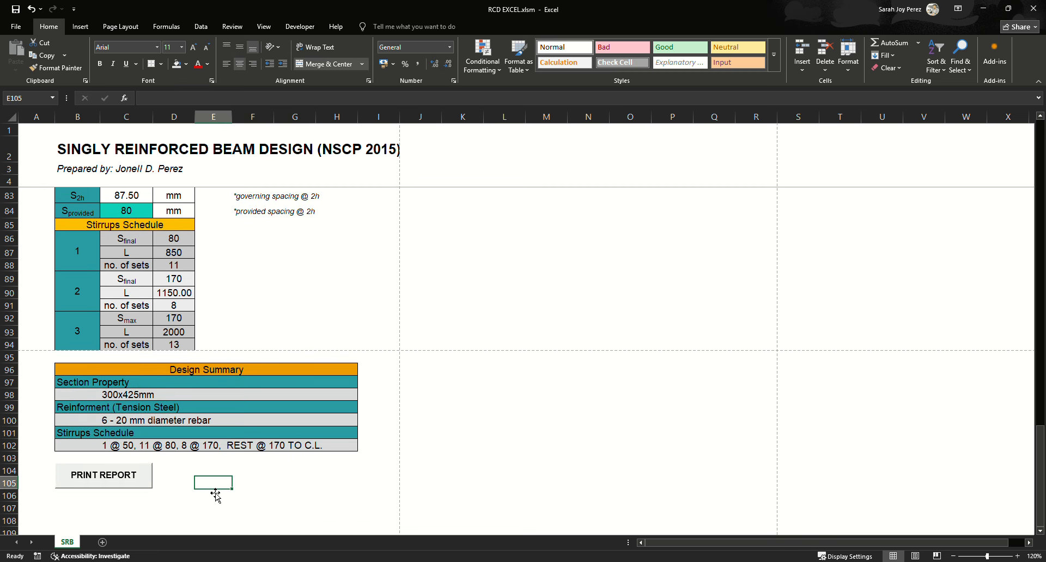
{"action": "scroll", "coordinate": [223, 455], "scroll_direction": "down", "scroll_amount": 1}
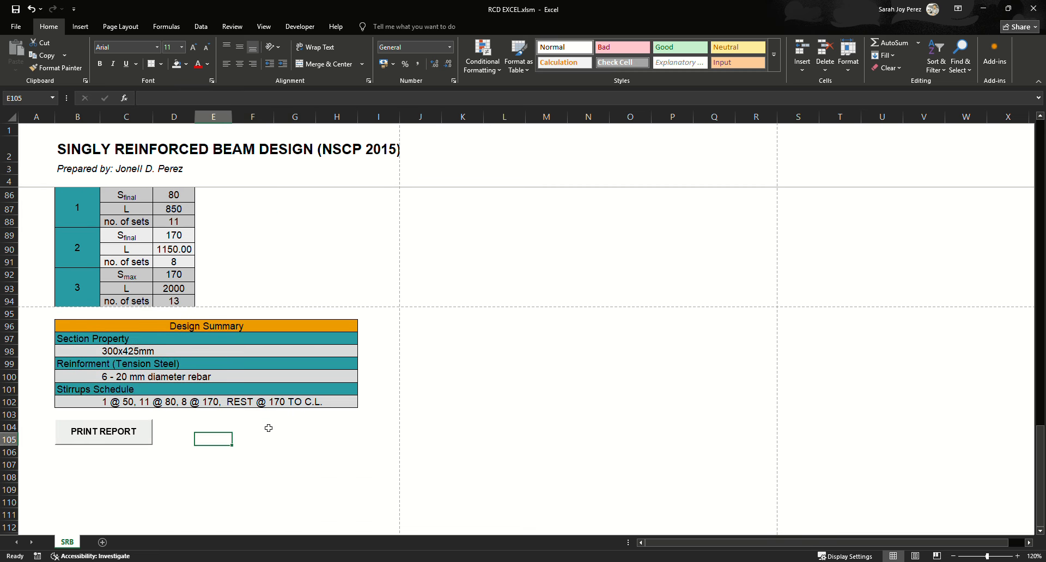
{"action": "left_click", "coordinate": [221, 455]}
{"action": "left_click", "coordinate": [120, 352]}
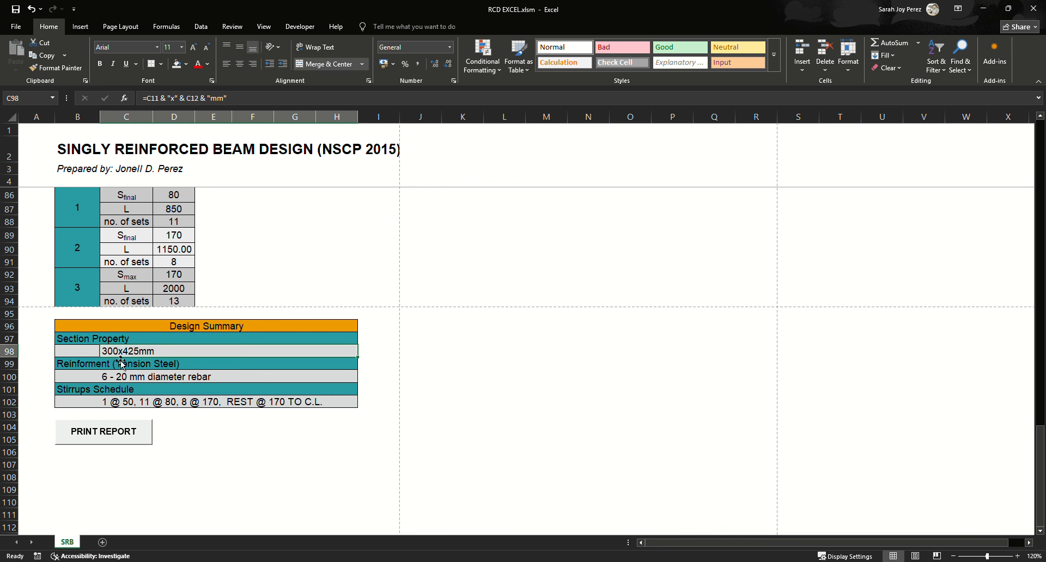
{"action": "left_click", "coordinate": [256, 465]}
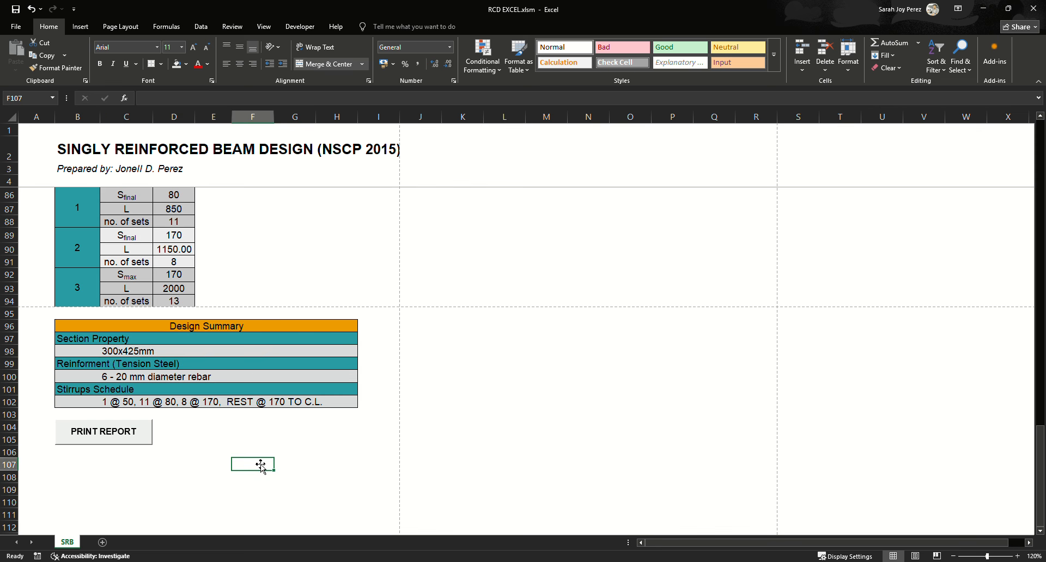
{"action": "left_click", "coordinate": [130, 380]}
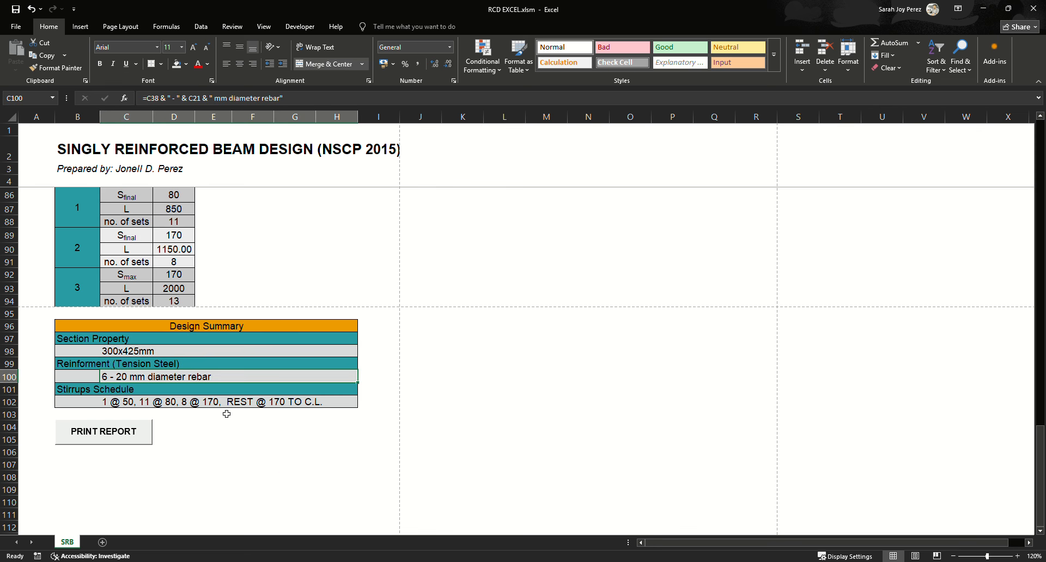
Inspect the stirrups schedule line of the Design Summary and its formula against the Stirrups Schedule table
{"action": "scroll", "coordinate": [227, 415], "scroll_direction": "down", "scroll_amount": 1}
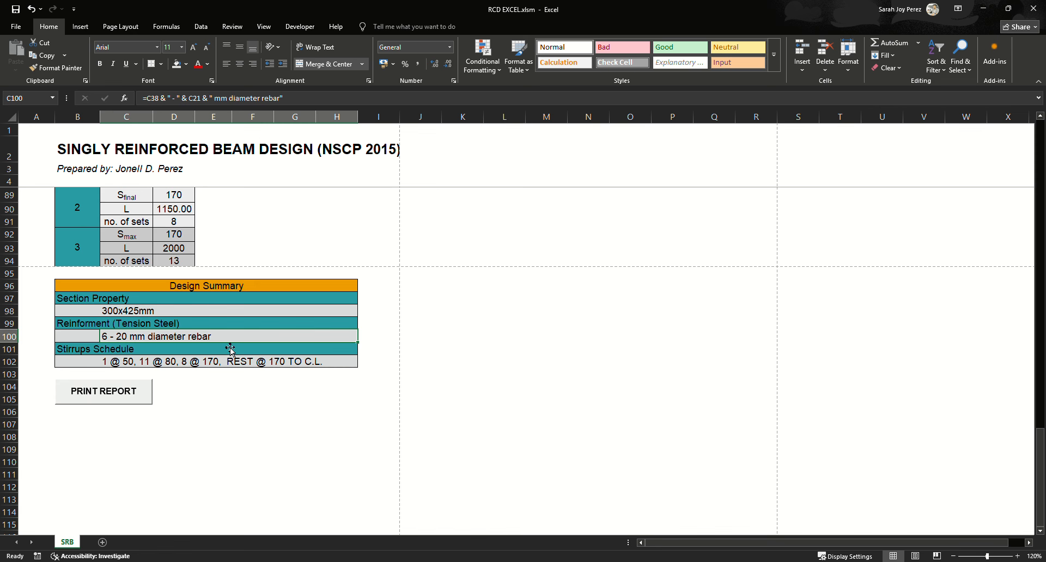
{"action": "scroll", "coordinate": [226, 349], "scroll_direction": "down", "scroll_amount": 1}
{"action": "scroll", "coordinate": [234, 375], "scroll_direction": "up", "scroll_amount": 1}
{"action": "left_click", "coordinate": [140, 366]}
{"action": "left_click", "coordinate": [228, 403]}
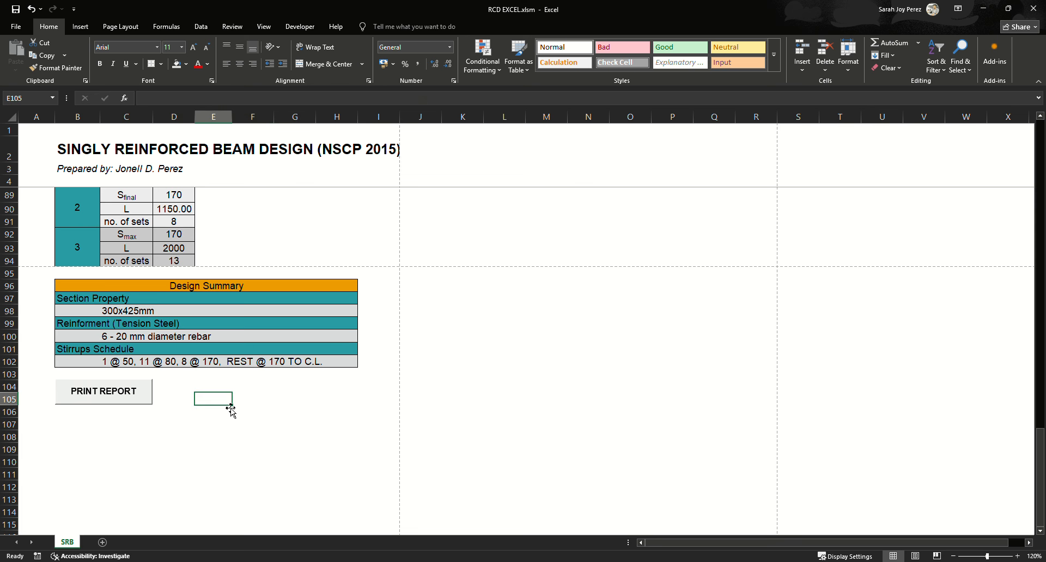
{"action": "left_click", "coordinate": [141, 352]}
{"action": "left_click", "coordinate": [147, 363]}
{"action": "left_click", "coordinate": [206, 403]}
{"action": "left_click", "coordinate": [175, 366]}
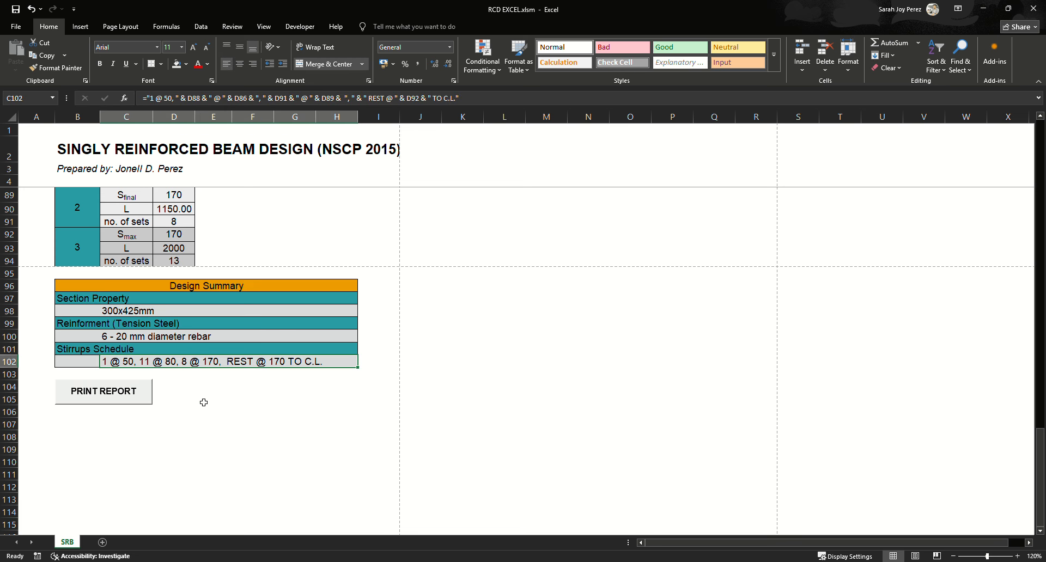
{"action": "scroll", "coordinate": [203, 402], "scroll_direction": "up", "scroll_amount": 1}
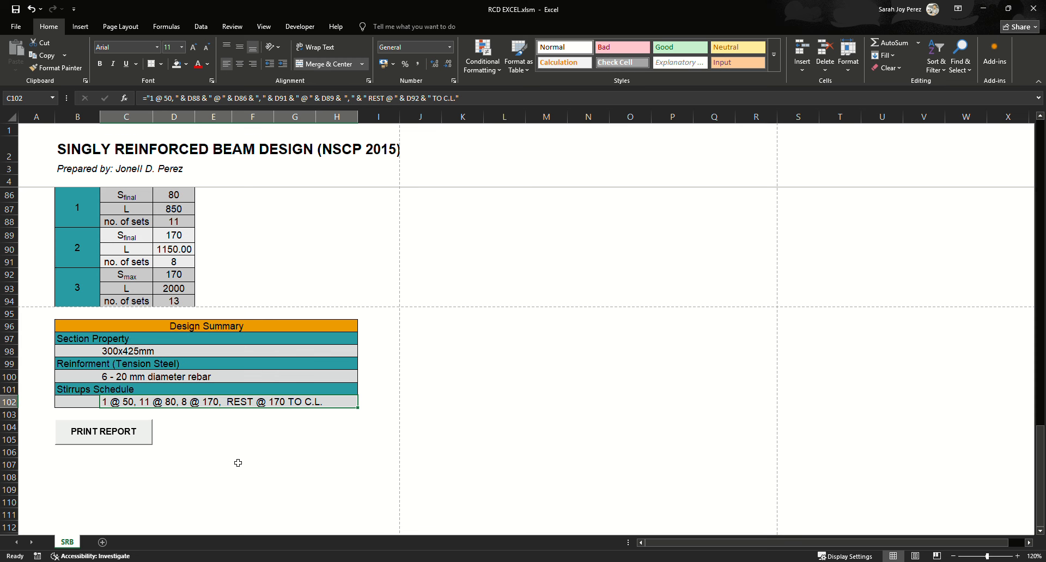
{"action": "scroll", "coordinate": [242, 461], "scroll_direction": "up", "scroll_amount": 1}
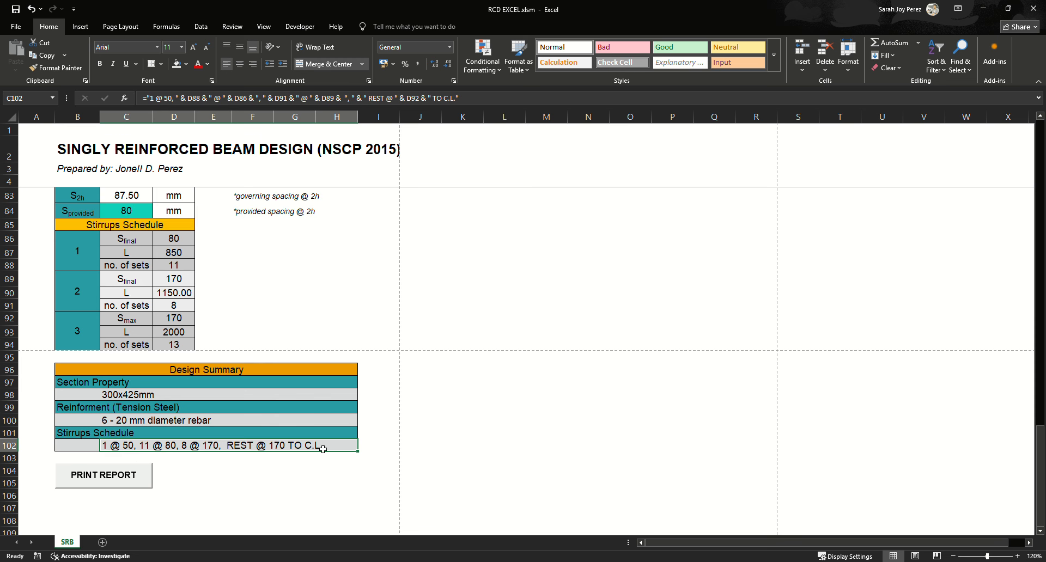
Set the ultimate moment Mu under Applied Forces to 250 kN-m
{"action": "scroll", "coordinate": [299, 471], "scroll_direction": "up", "scroll_amount": 2}
{"action": "scroll", "coordinate": [299, 471], "scroll_direction": "up", "scroll_amount": 14}
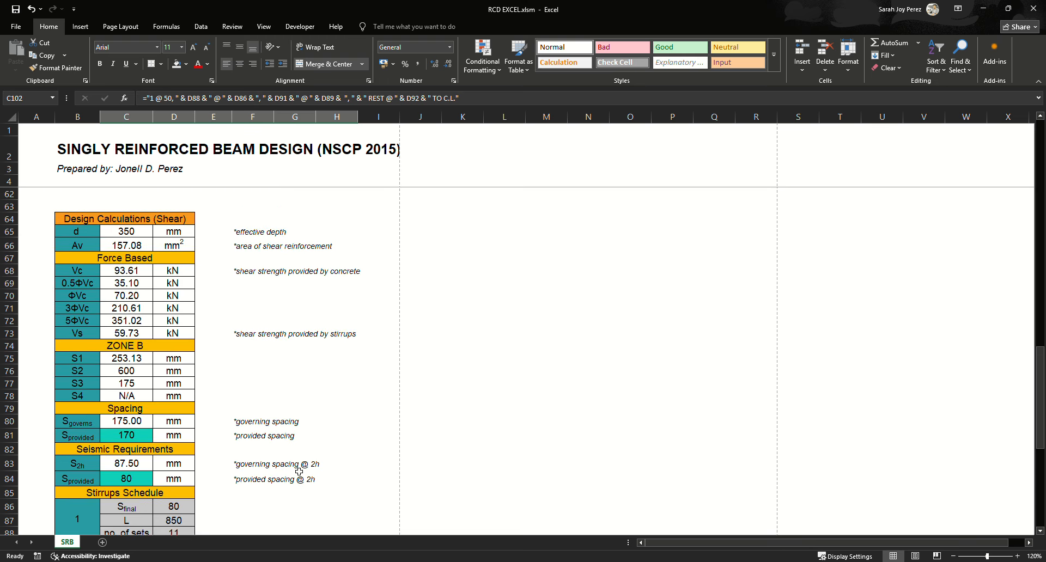
{"action": "scroll", "coordinate": [299, 471], "scroll_direction": "up", "scroll_amount": 4}
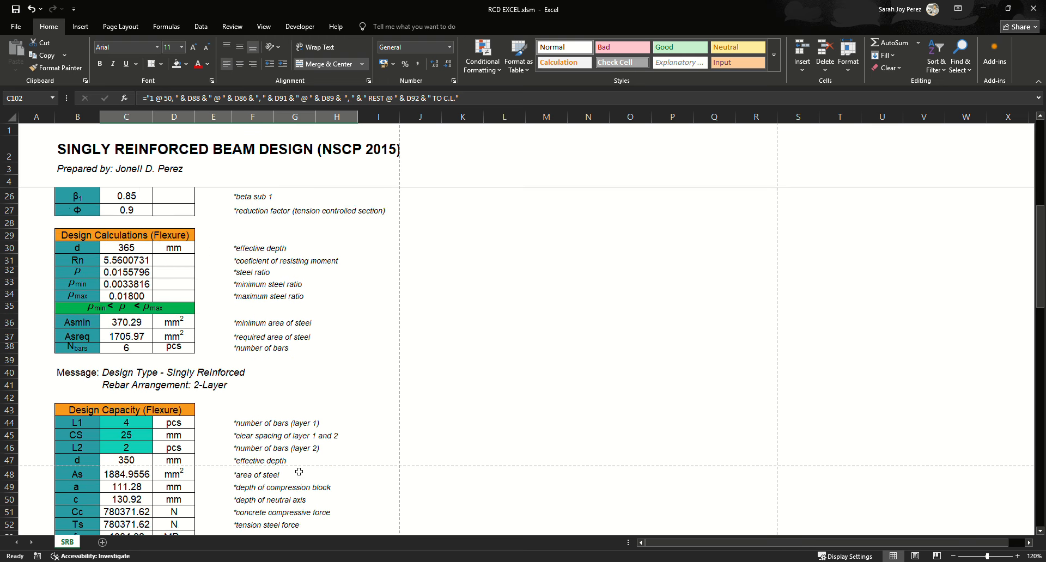
{"action": "left_click", "coordinate": [118, 410]}
{"action": "scroll", "coordinate": [120, 414], "scroll_direction": "down", "scroll_amount": 1}
{"action": "scroll", "coordinate": [137, 432], "scroll_direction": "up", "scroll_amount": 1}
{"action": "left_click_drag", "start_coordinate": [116, 412], "coordinate": [253, 412]}
{"action": "left_click", "coordinate": [252, 448]}
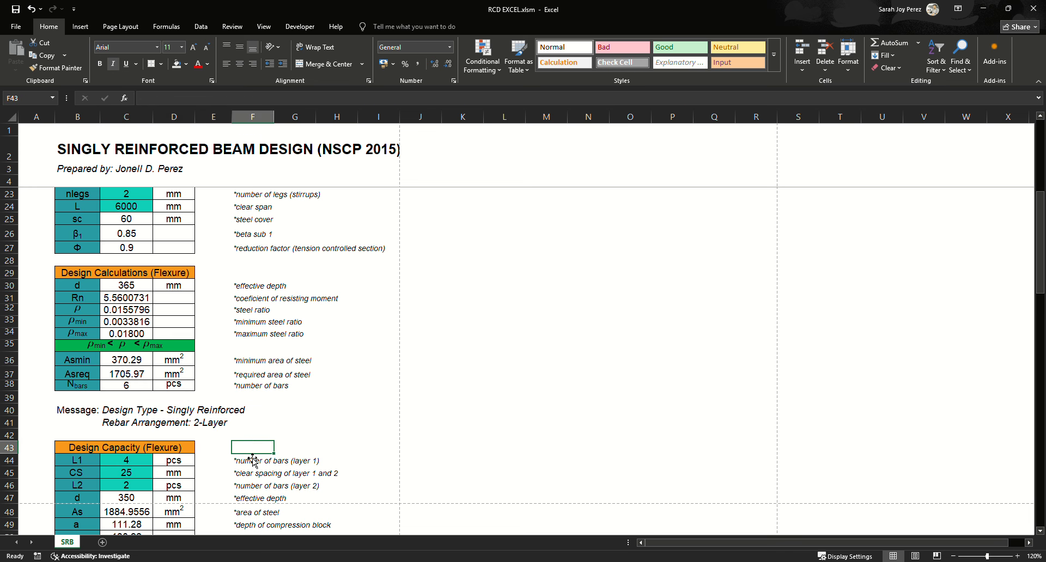
{"action": "scroll", "coordinate": [168, 354], "scroll_direction": "up", "scroll_amount": 6}
{"action": "left_click", "coordinate": [126, 218]}
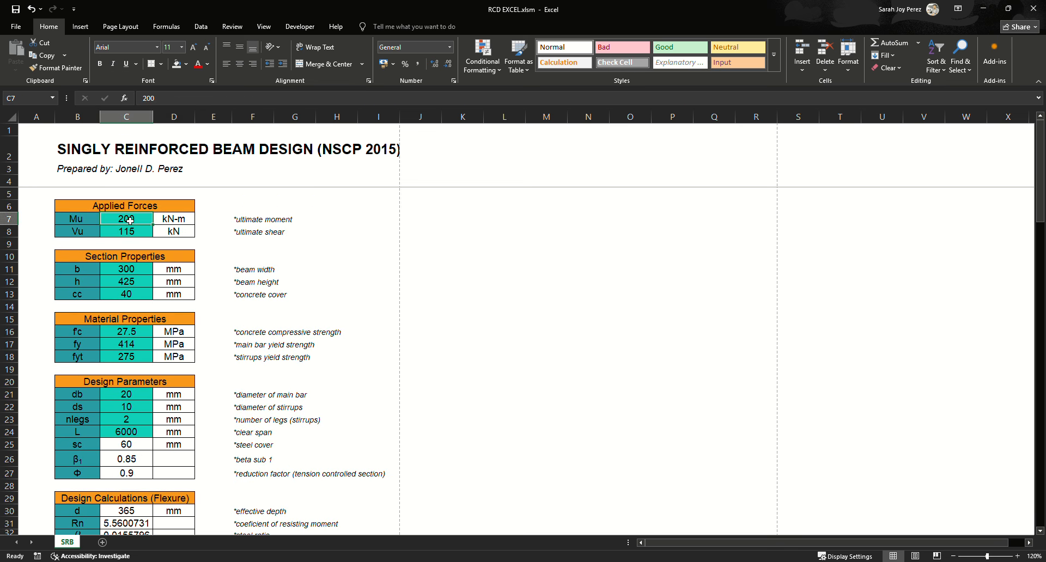
{"action": "type", "text": "250"}
{"action": "key", "text": "Return"}
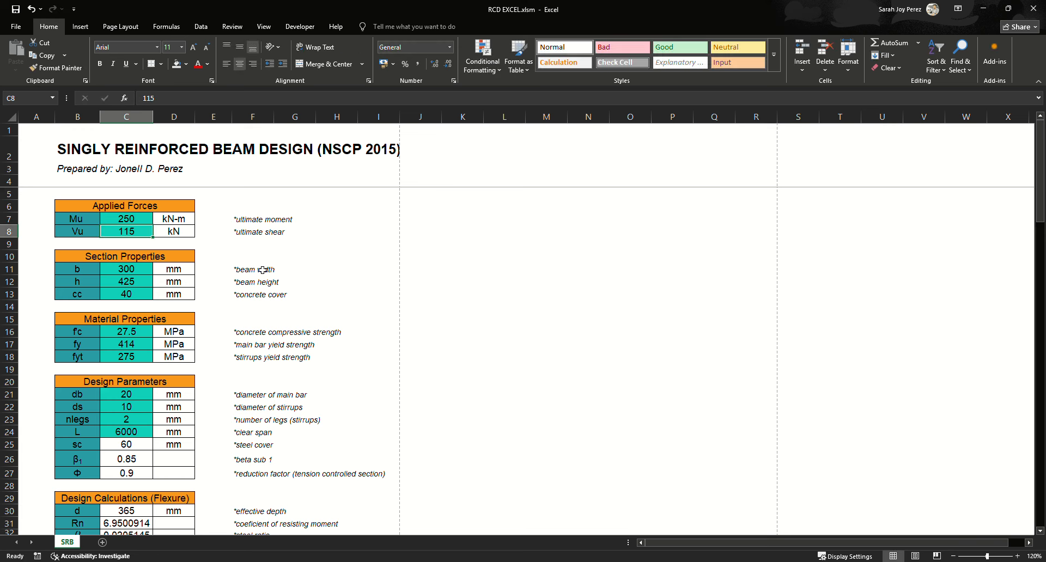
Examine the steel ratio check against the minimum and maximum ratios under Design Calculations (Flexure)
{"action": "scroll", "coordinate": [245, 324], "scroll_direction": "down", "scroll_amount": 5}
{"action": "scroll", "coordinate": [245, 324], "scroll_direction": "down", "scroll_amount": 1}
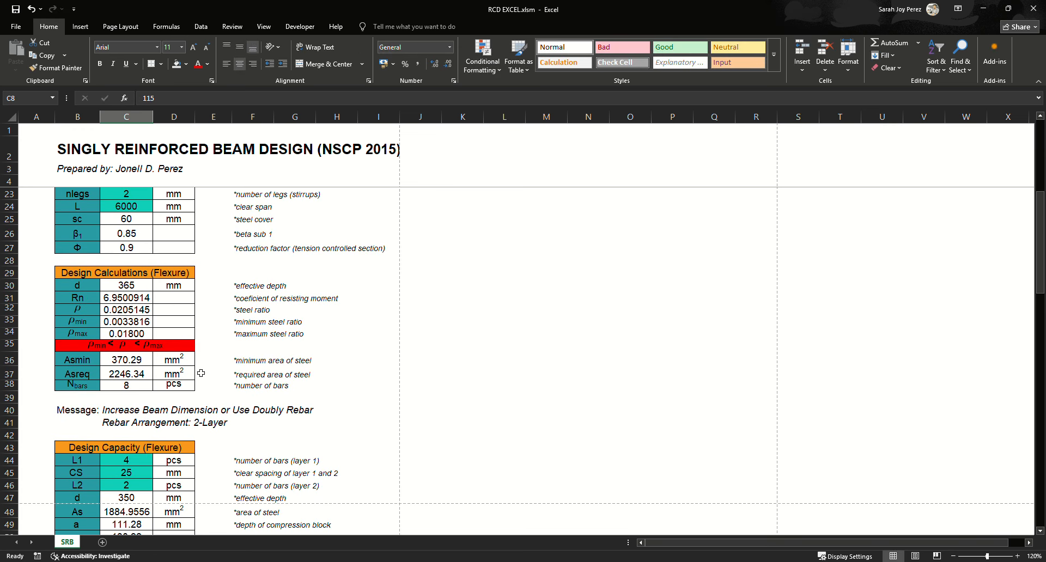
{"action": "left_click", "coordinate": [189, 349]}
{"action": "left_click", "coordinate": [244, 353]}
{"action": "left_click", "coordinate": [185, 351]}
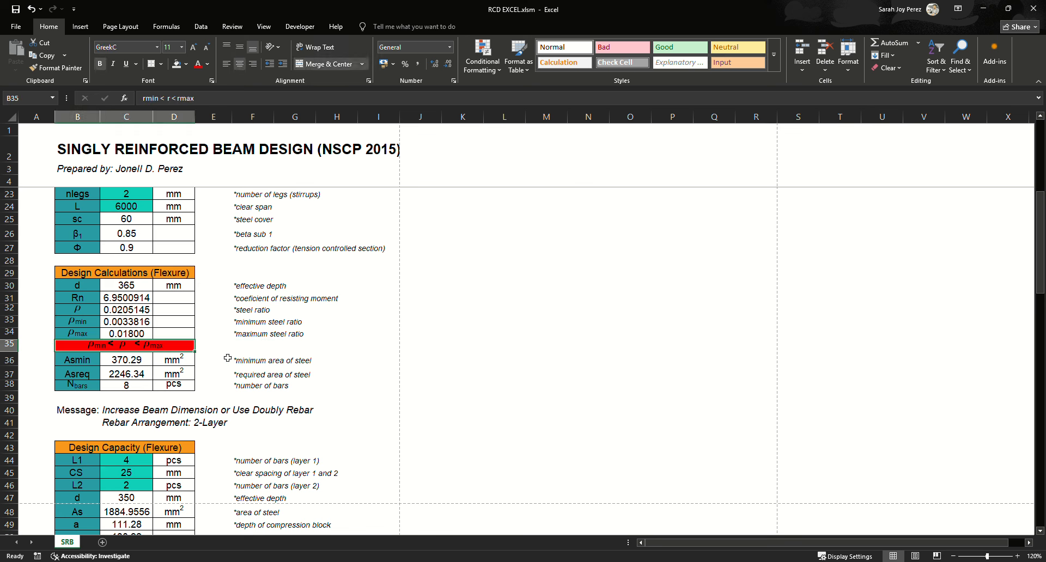
{"action": "left_click", "coordinate": [226, 347]}
{"action": "left_click", "coordinate": [229, 323]}
{"action": "left_click", "coordinate": [208, 359]}
{"action": "left_click", "coordinate": [174, 349]}
{"action": "left_click", "coordinate": [235, 357]}
{"action": "left_click", "coordinate": [163, 350]}
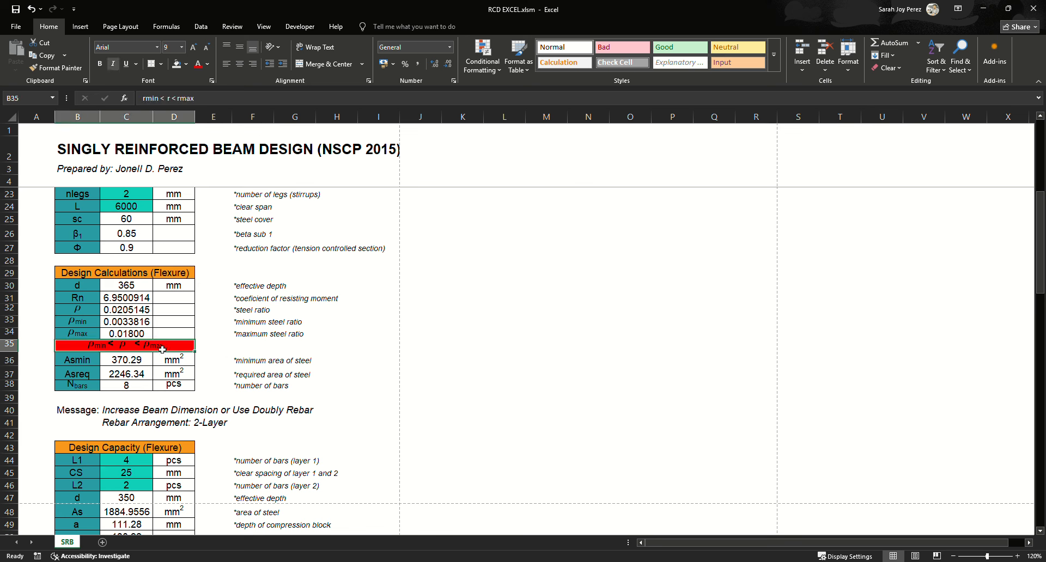
{"action": "scroll", "coordinate": [219, 378], "scroll_direction": "down", "scroll_amount": 1}
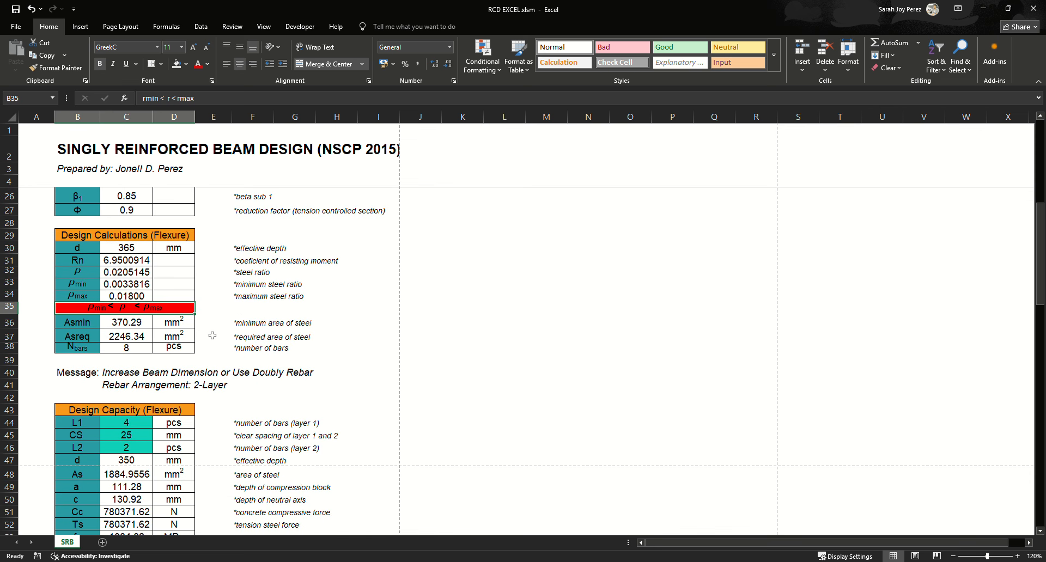
{"action": "left_click", "coordinate": [214, 308]}
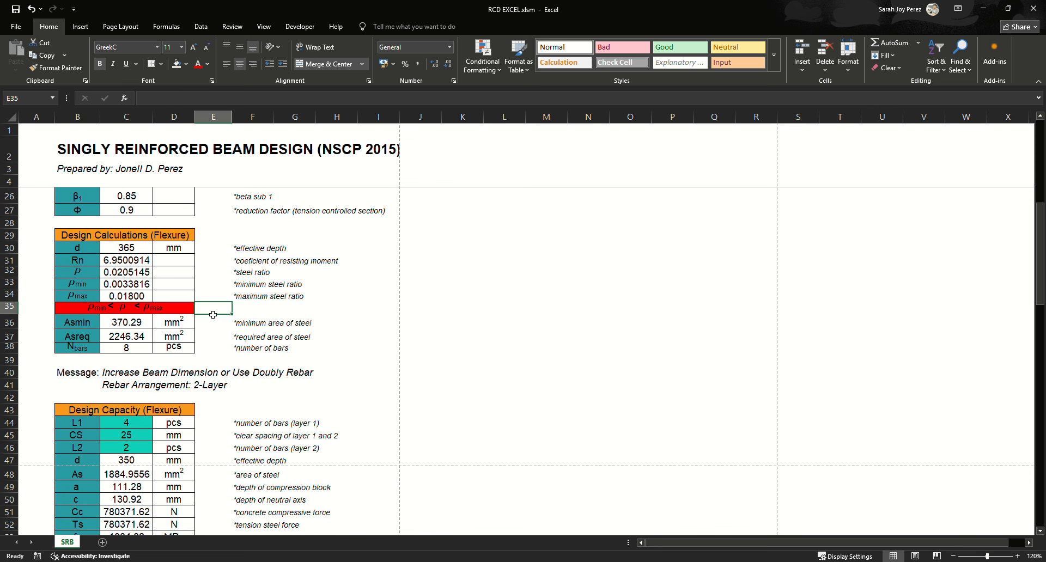
{"action": "left_click", "coordinate": [212, 274]}
Inspect the design type message below the flexure calculations and the formula that produces it
{"action": "left_click", "coordinate": [172, 375]}
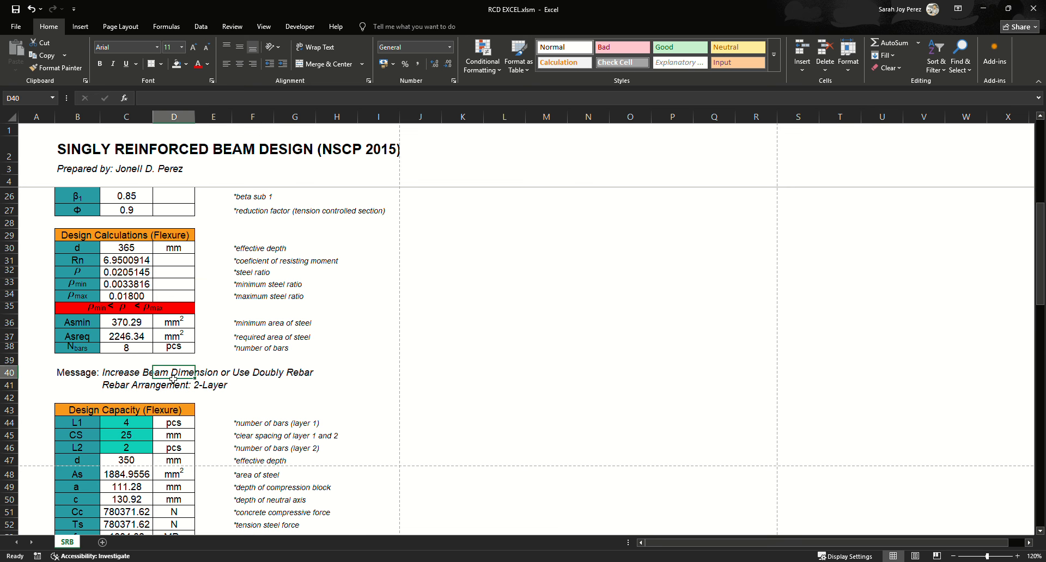
{"action": "left_click", "coordinate": [115, 374]}
{"action": "left_click_drag", "start_coordinate": [109, 375], "coordinate": [302, 376]}
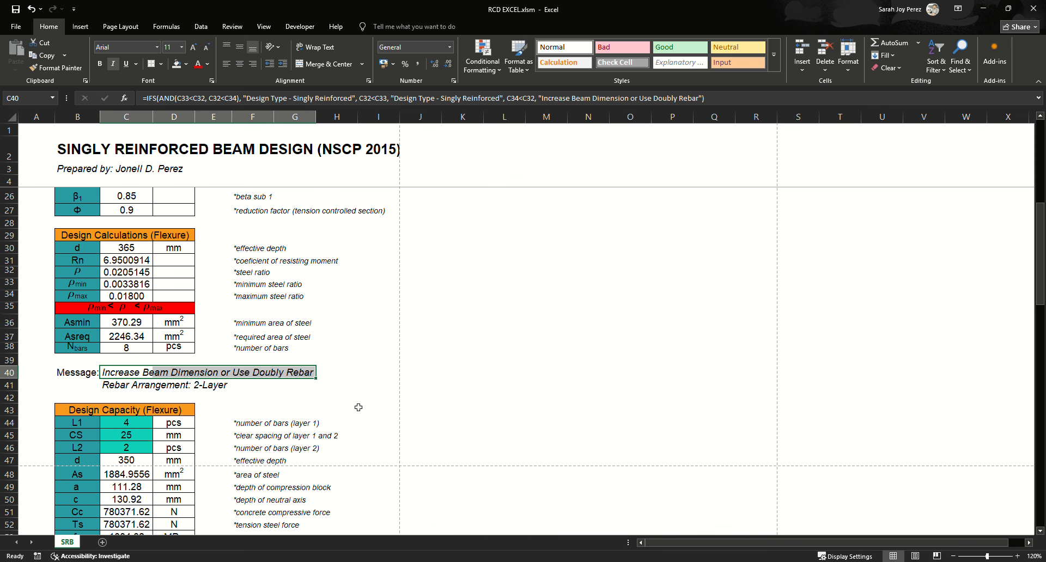
{"action": "left_click", "coordinate": [351, 409]}
{"action": "scroll", "coordinate": [385, 415], "scroll_direction": "up", "scroll_amount": 7}
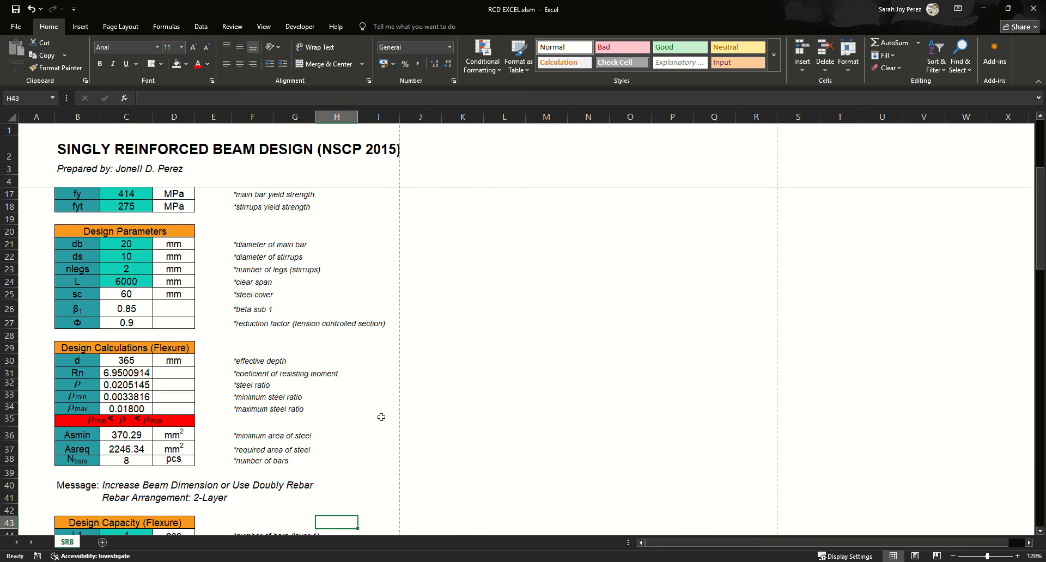
{"action": "scroll", "coordinate": [385, 414], "scroll_direction": "down", "scroll_amount": 5}
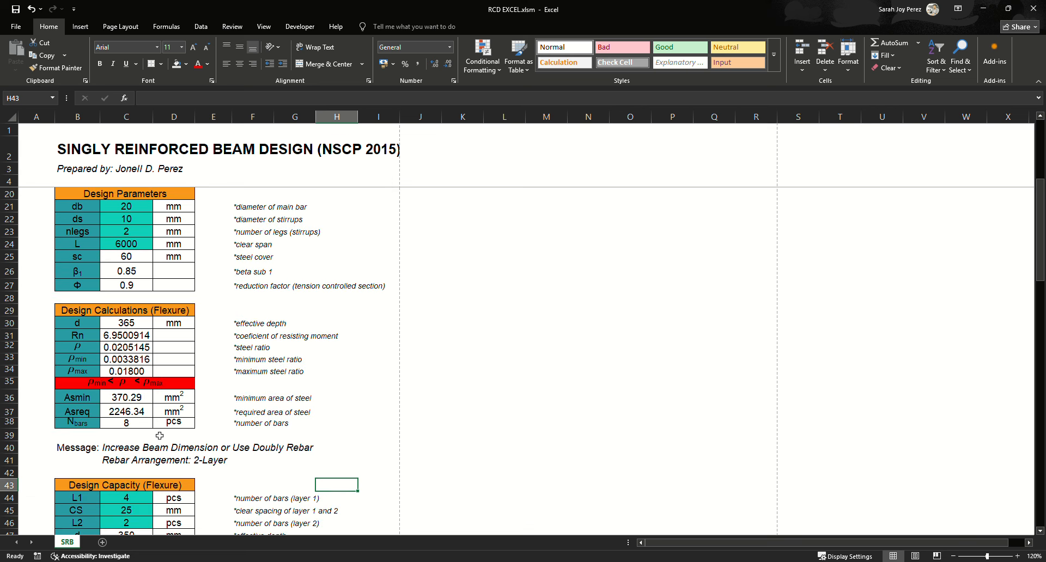
{"action": "left_click", "coordinate": [173, 457]}
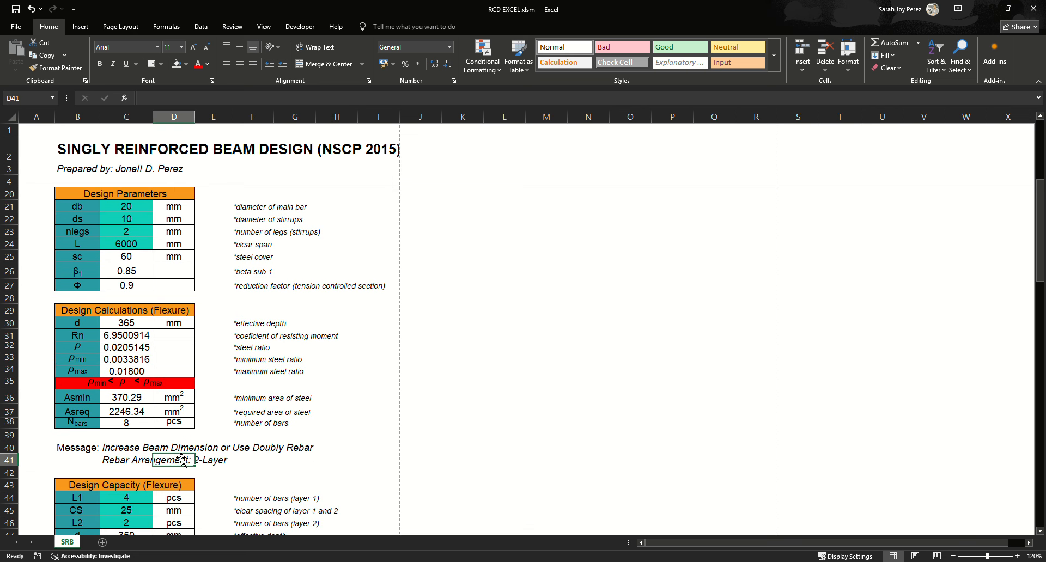
{"action": "left_click", "coordinate": [310, 449]}
{"action": "left_click", "coordinate": [126, 451]}
Set the beam height h under Section Properties to 450 mm and check the flexure calculations
{"action": "scroll", "coordinate": [135, 338], "scroll_direction": "up", "scroll_amount": 5}
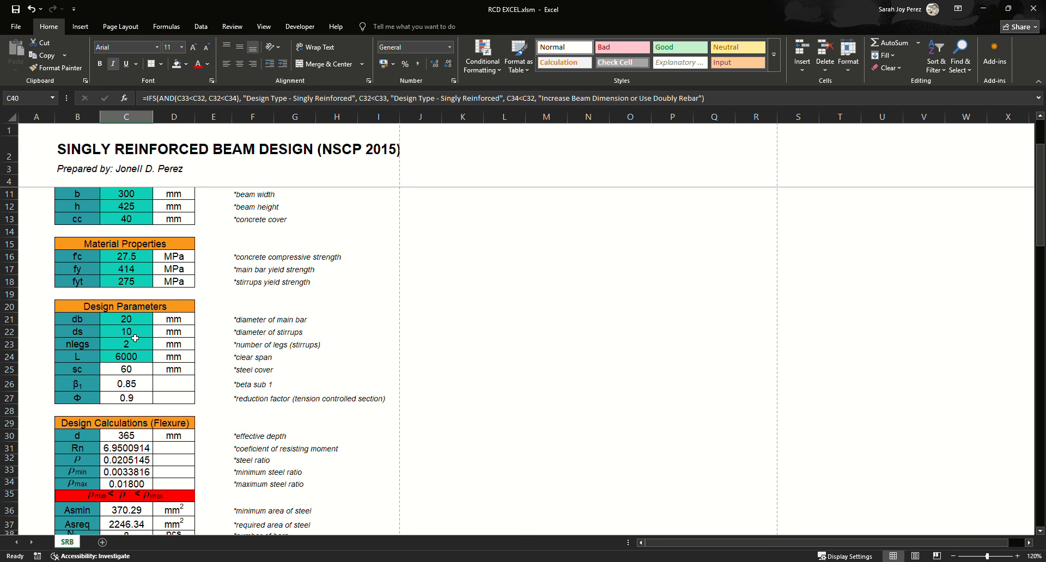
{"action": "left_click", "coordinate": [139, 283]}
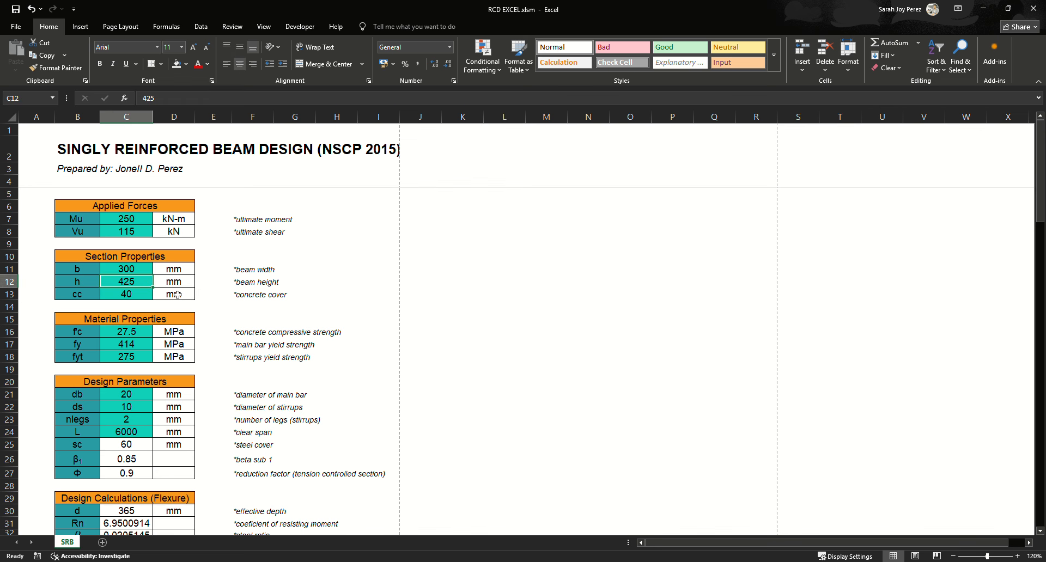
{"action": "type", "text": "450"}
{"action": "key", "text": "Return"}
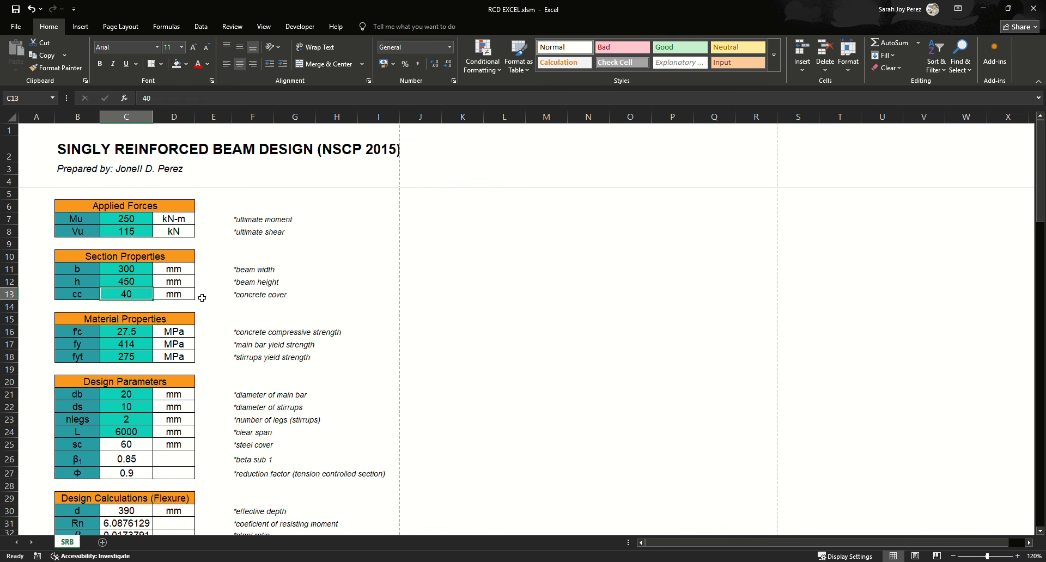
{"action": "scroll", "coordinate": [212, 314], "scroll_direction": "down", "scroll_amount": 6}
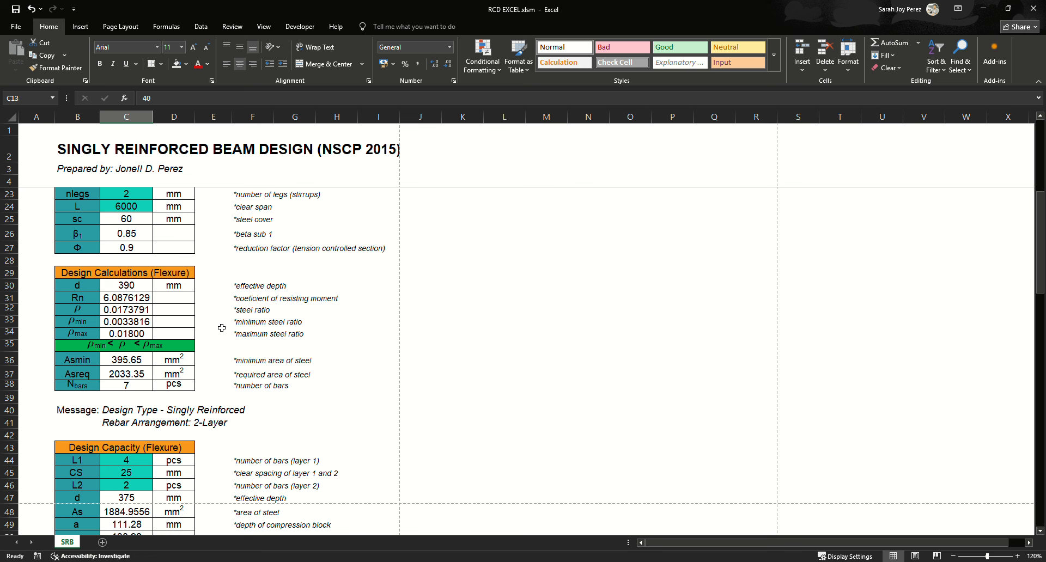
Set the clear spacing CS and layer 2 bar count L2 to 0, and inspect the rebar arrangement message's formula
{"action": "left_click", "coordinate": [142, 424]}
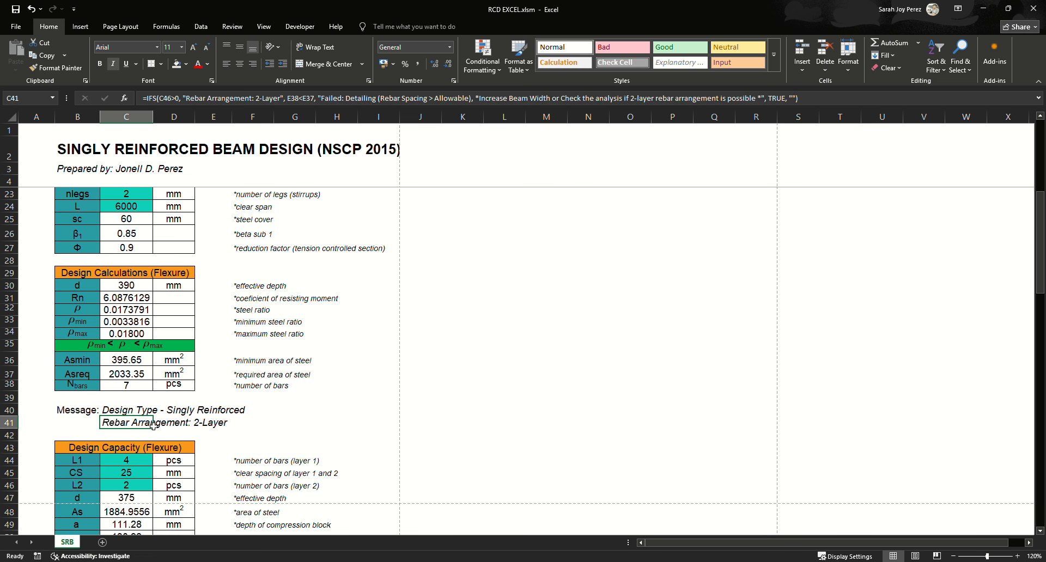
{"action": "left_click", "coordinate": [253, 424]}
{"action": "left_click", "coordinate": [137, 486]}
{"action": "type", "text": "0"}
{"action": "left_click", "coordinate": [143, 472]}
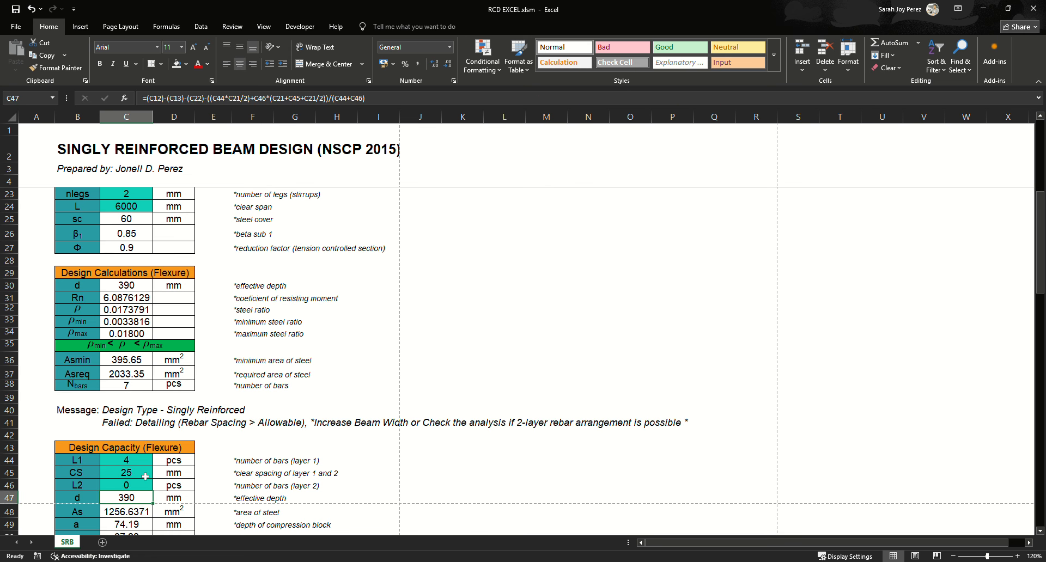
{"action": "type", "text": "0"}
{"action": "key", "text": "Return"}
{"action": "left_click", "coordinate": [288, 438]}
{"action": "left_click", "coordinate": [144, 424]}
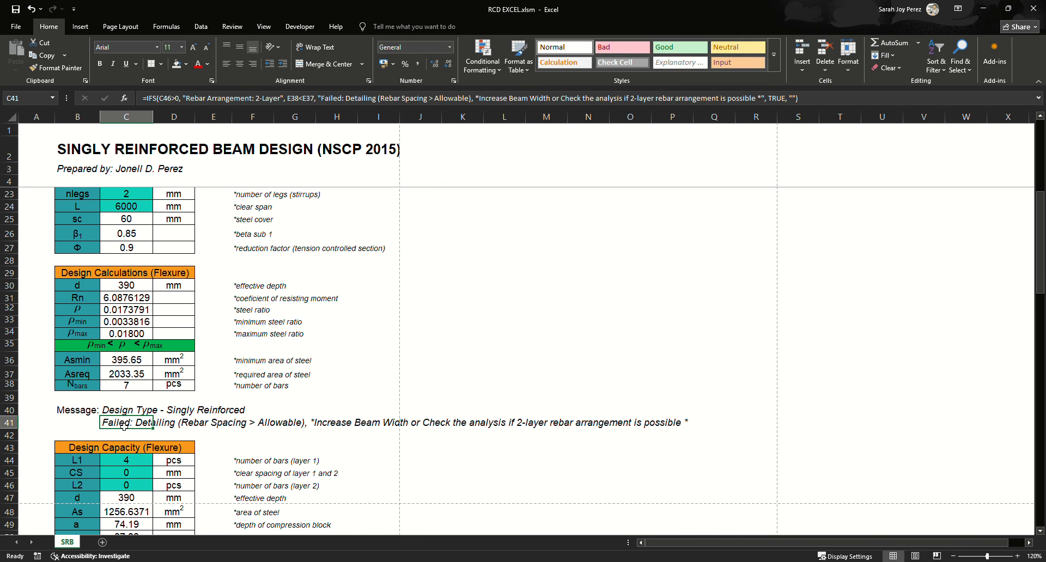
Set the main bar diameter db under Design Parameters to 25 mm
{"action": "scroll", "coordinate": [186, 404], "scroll_direction": "up", "scroll_amount": 1}
{"action": "scroll", "coordinate": [186, 404], "scroll_direction": "down", "scroll_amount": 1}
{"action": "scroll", "coordinate": [185, 402], "scroll_direction": "up", "scroll_amount": 2}
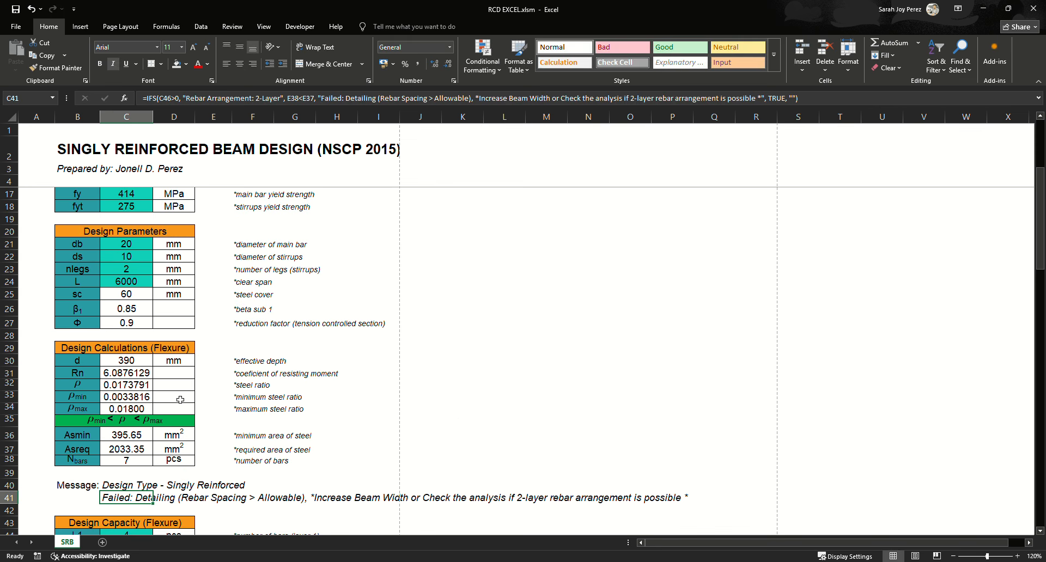
{"action": "left_click", "coordinate": [134, 244]}
{"action": "left_click", "coordinate": [133, 286]}
{"action": "scroll", "coordinate": [178, 440], "scroll_direction": "down", "scroll_amount": 2}
Check the rebar arrangement message and the required number of bars against the new bar diameter
{"action": "left_click", "coordinate": [134, 427]}
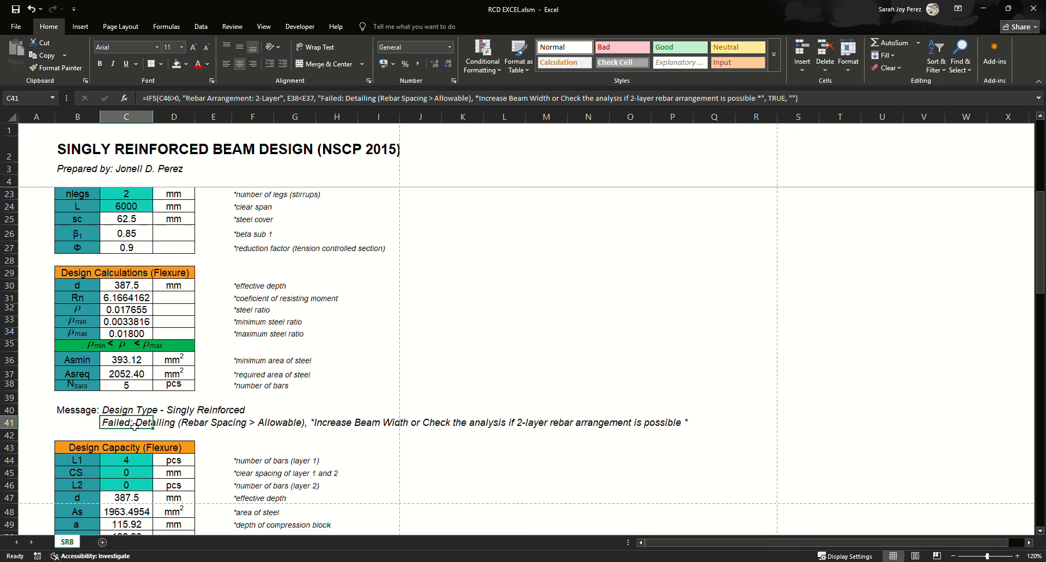
{"action": "scroll", "coordinate": [240, 411], "scroll_direction": "up", "scroll_amount": 1}
{"action": "scroll", "coordinate": [240, 411], "scroll_direction": "up", "scroll_amount": 2}
{"action": "scroll", "coordinate": [218, 420], "scroll_direction": "down", "scroll_amount": 4}
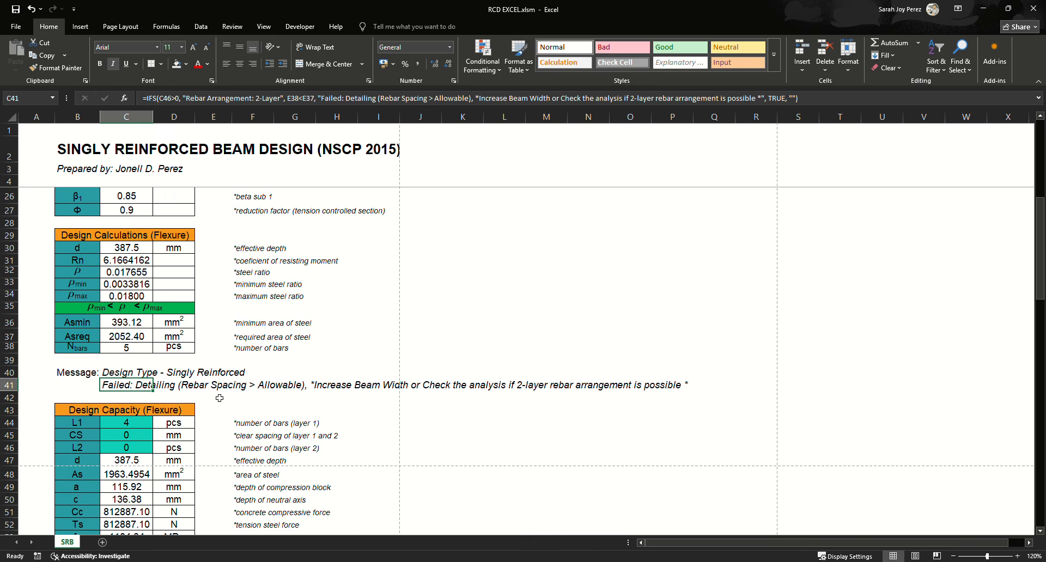
{"action": "scroll", "coordinate": [199, 430], "scroll_direction": "up", "scroll_amount": 4}
{"action": "scroll", "coordinate": [198, 430], "scroll_direction": "down", "scroll_amount": 4}
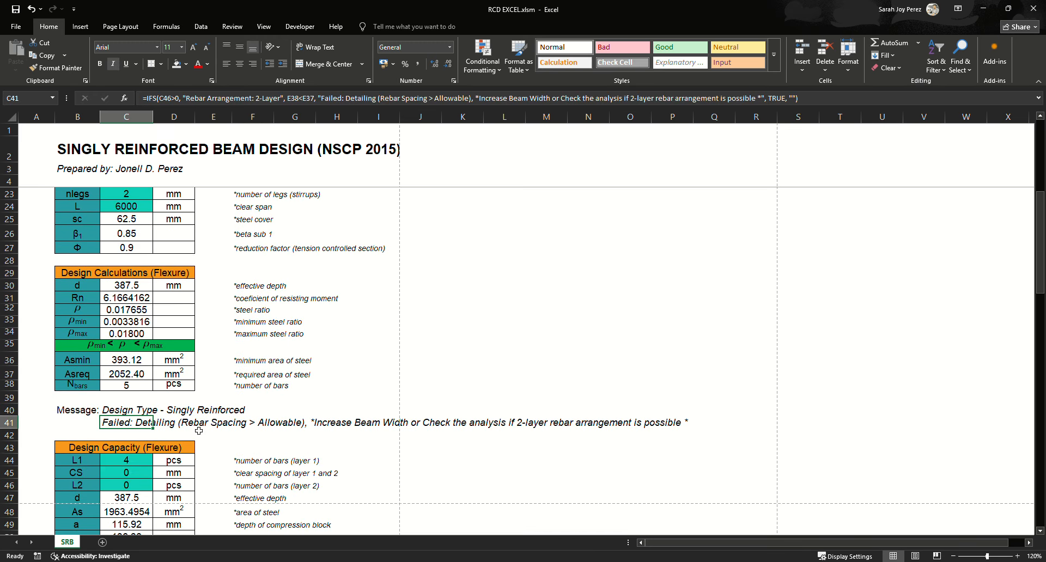
Arrange the bars in two layers with L1 at 3, clear spacing CS at 25 mm and L2 at 2
{"action": "left_click", "coordinate": [130, 424]}
{"action": "type", "text": "3"}
{"action": "key", "text": "Return"}
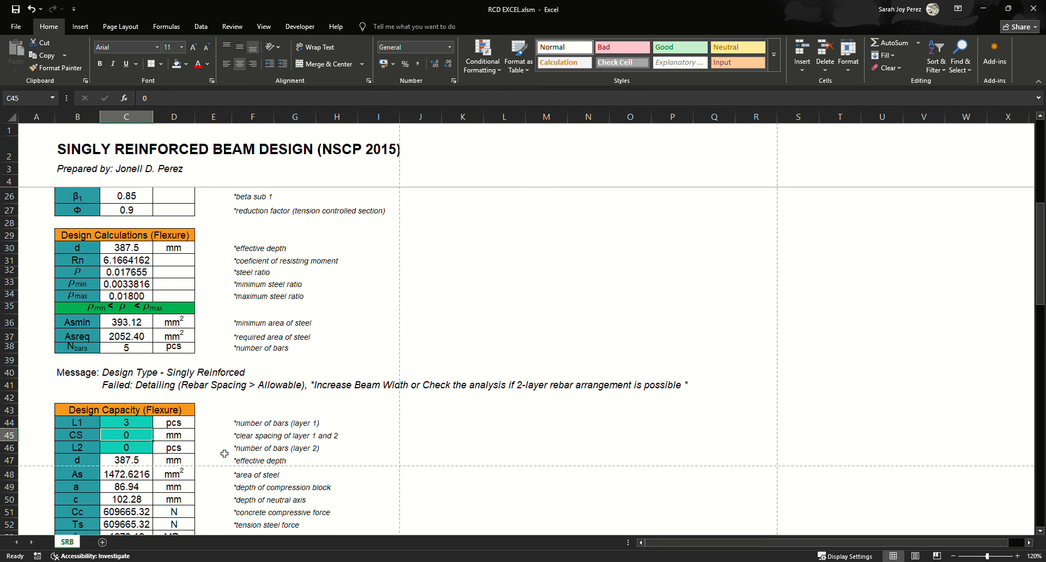
{"action": "type", "text": "25"}
{"action": "key", "text": "Return"}
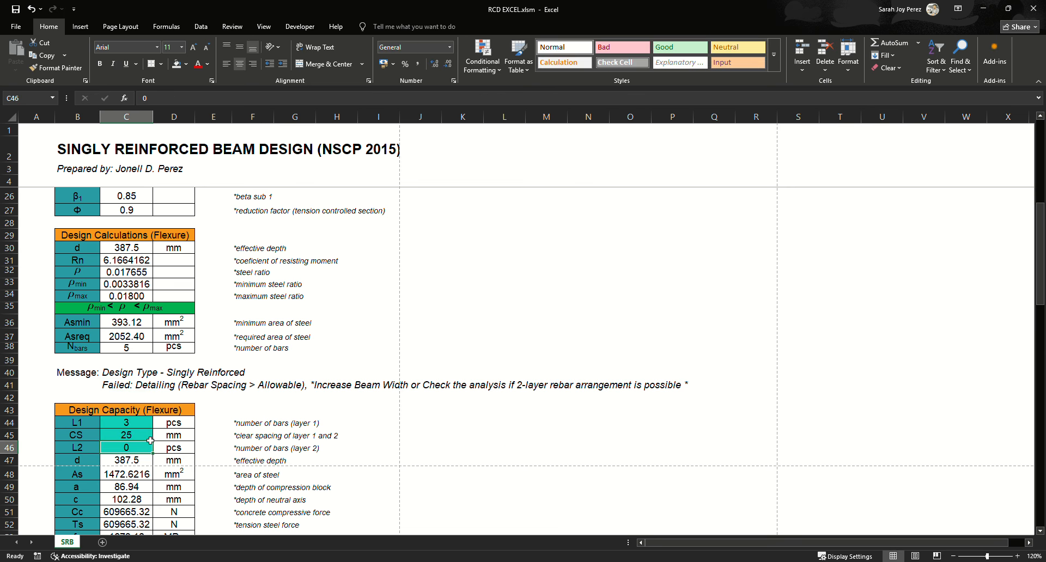
{"action": "type", "text": "2"}
{"action": "left_click", "coordinate": [206, 398]}
Review the flexural design capacity values and the remarks on moment capacity, utilization ratio and strain
{"action": "scroll", "coordinate": [170, 403], "scroll_direction": "down", "scroll_amount": 4}
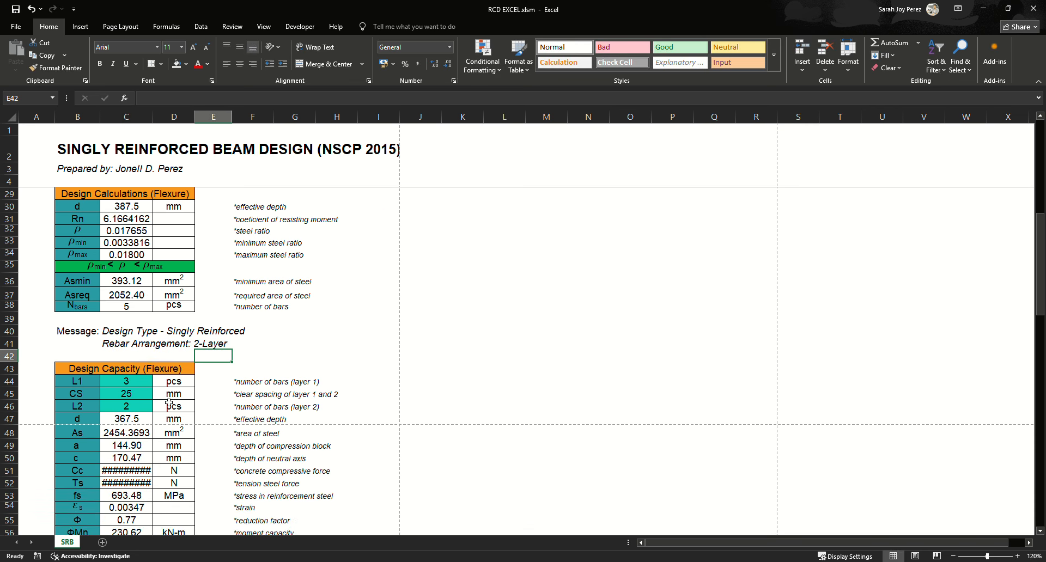
{"action": "scroll", "coordinate": [170, 403], "scroll_direction": "down", "scroll_amount": 2}
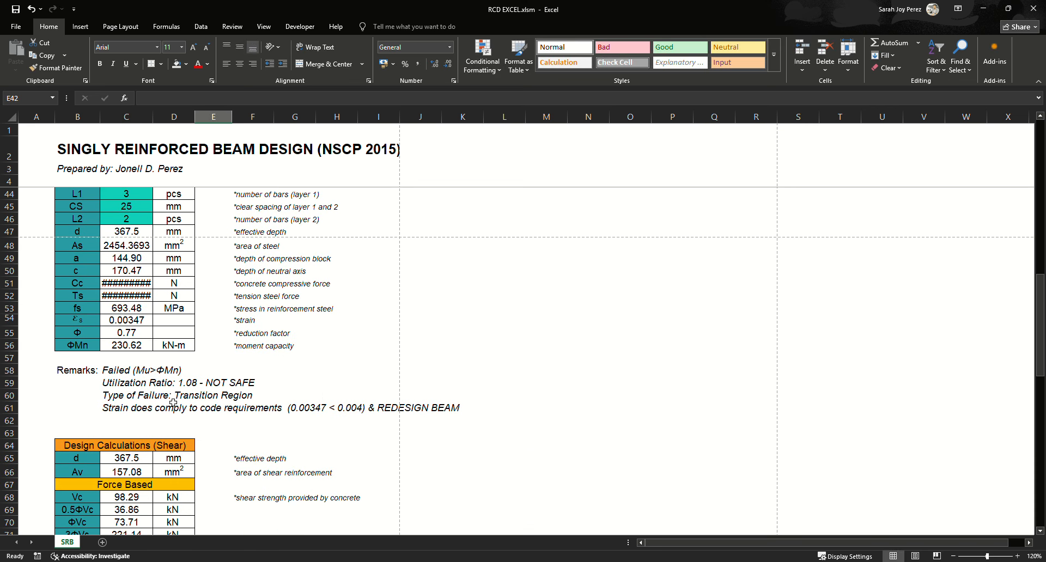
{"action": "scroll", "coordinate": [199, 423], "scroll_direction": "up", "scroll_amount": 6}
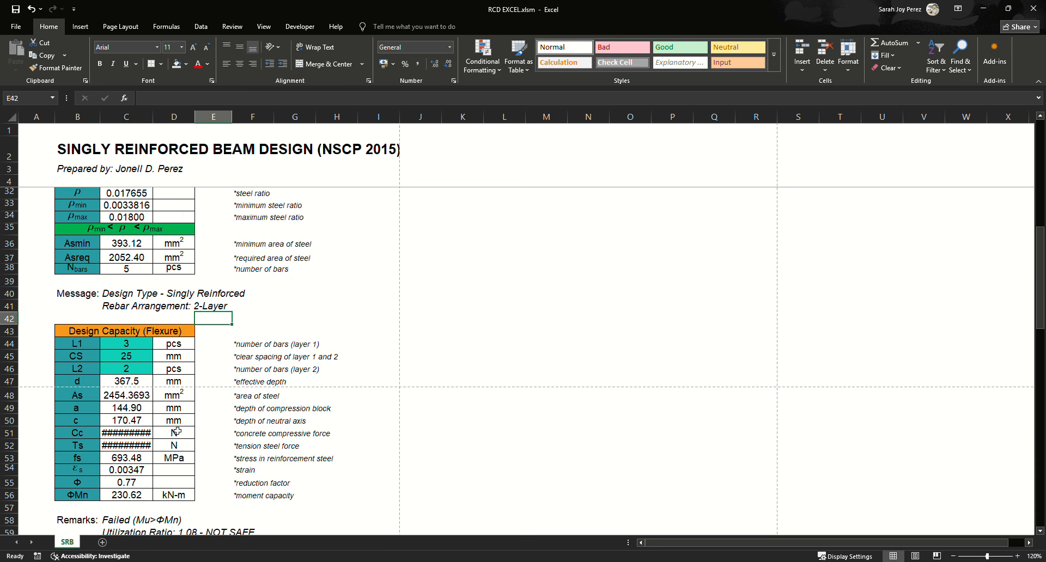
{"action": "scroll", "coordinate": [175, 429], "scroll_direction": "up", "scroll_amount": 1}
{"action": "scroll", "coordinate": [175, 429], "scroll_direction": "down", "scroll_amount": 1}
{"action": "scroll", "coordinate": [176, 428], "scroll_direction": "up", "scroll_amount": 1}
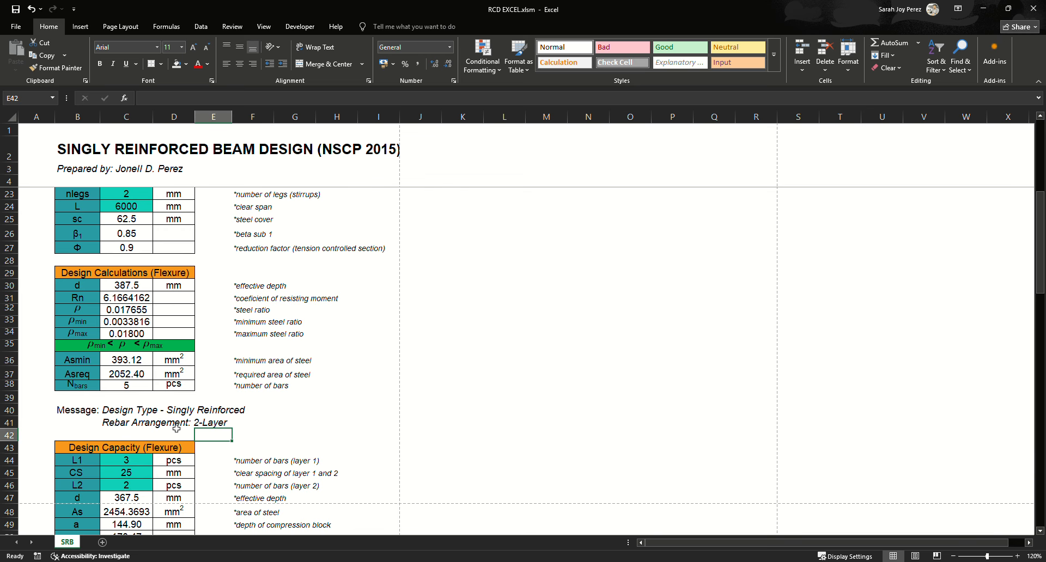
Set the main bar diameter db under Design Parameters to 20 mm
{"action": "scroll", "coordinate": [176, 429], "scroll_direction": "up", "scroll_amount": 1}
{"action": "scroll", "coordinate": [176, 428], "scroll_direction": "up", "scroll_amount": 5}
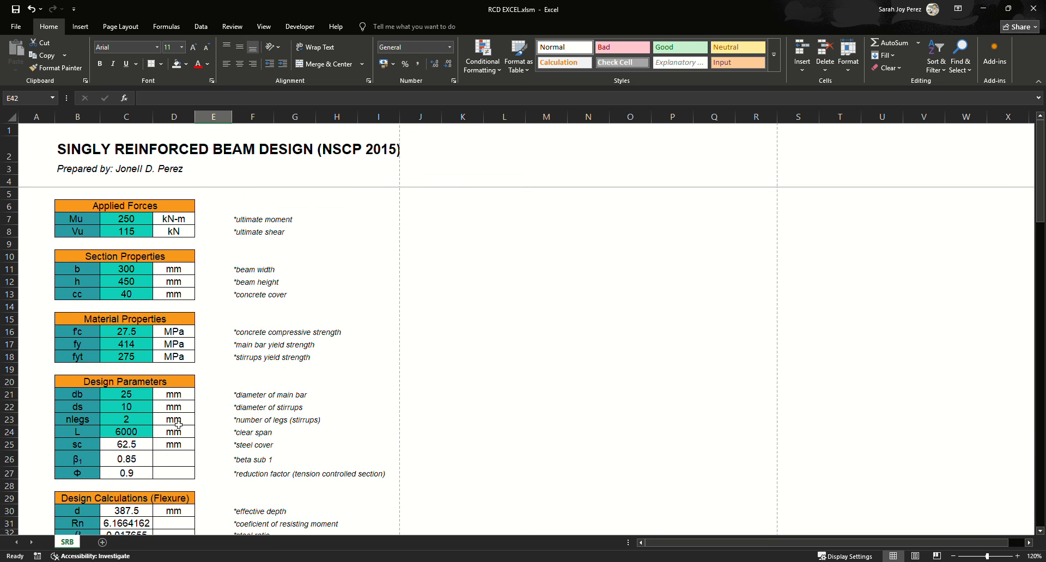
{"action": "scroll", "coordinate": [178, 423], "scroll_direction": "down", "scroll_amount": 4}
{"action": "scroll", "coordinate": [139, 330], "scroll_direction": "up", "scroll_amount": 3}
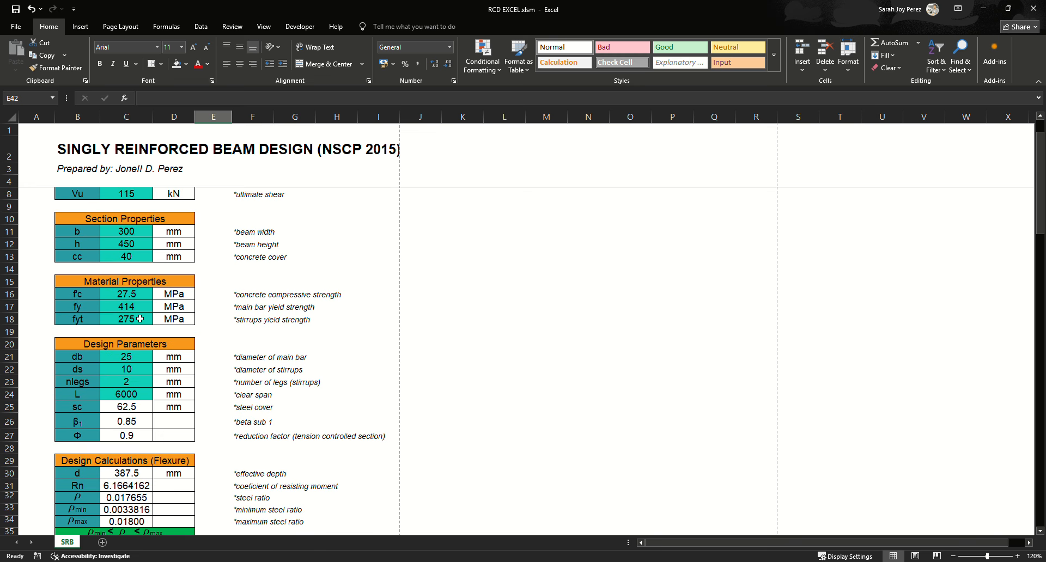
{"action": "scroll", "coordinate": [140, 318], "scroll_direction": "up", "scroll_amount": 1}
{"action": "left_click", "coordinate": [146, 393]}
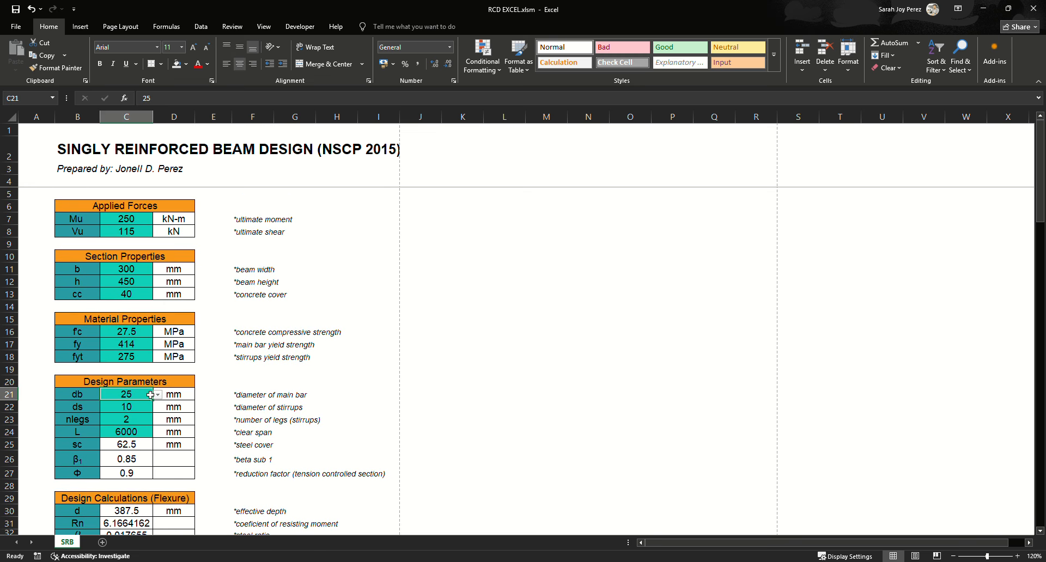
{"action": "left_click", "coordinate": [139, 419]}
{"action": "scroll", "coordinate": [191, 437], "scroll_direction": "down", "scroll_amount": 3}
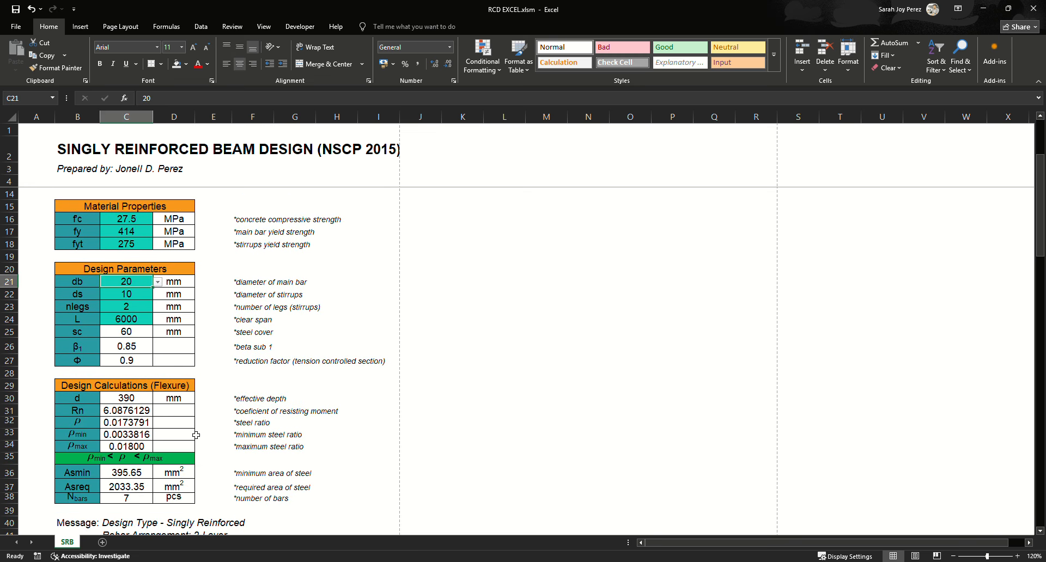
Arrange the bars under Design Capacity (Flexure) with L1 at 4 and L2 at 3
{"action": "scroll", "coordinate": [158, 372], "scroll_direction": "up", "scroll_amount": 1}
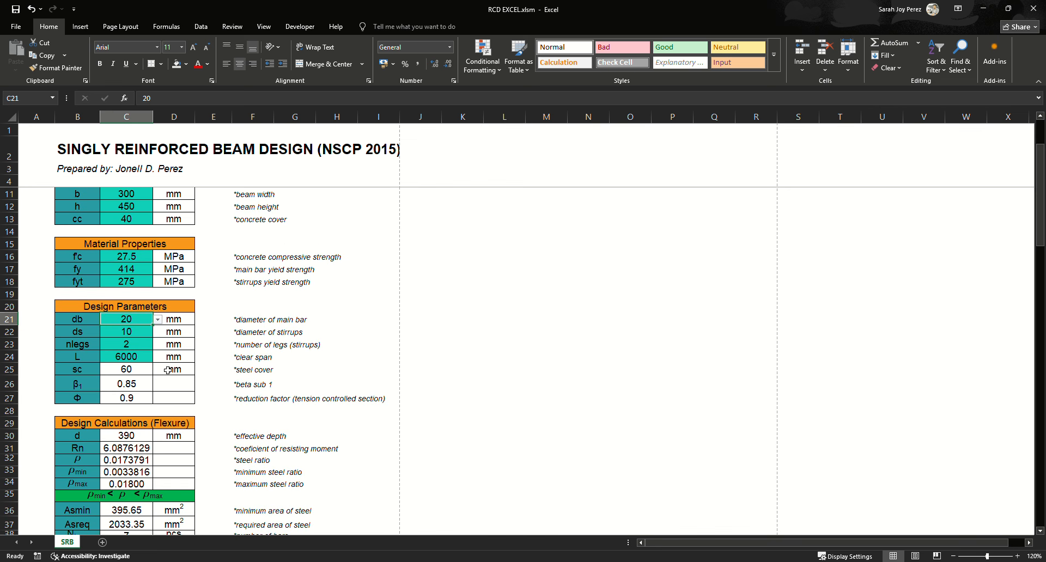
{"action": "scroll", "coordinate": [166, 371], "scroll_direction": "down", "scroll_amount": 1}
{"action": "scroll", "coordinate": [169, 370], "scroll_direction": "down", "scroll_amount": 3}
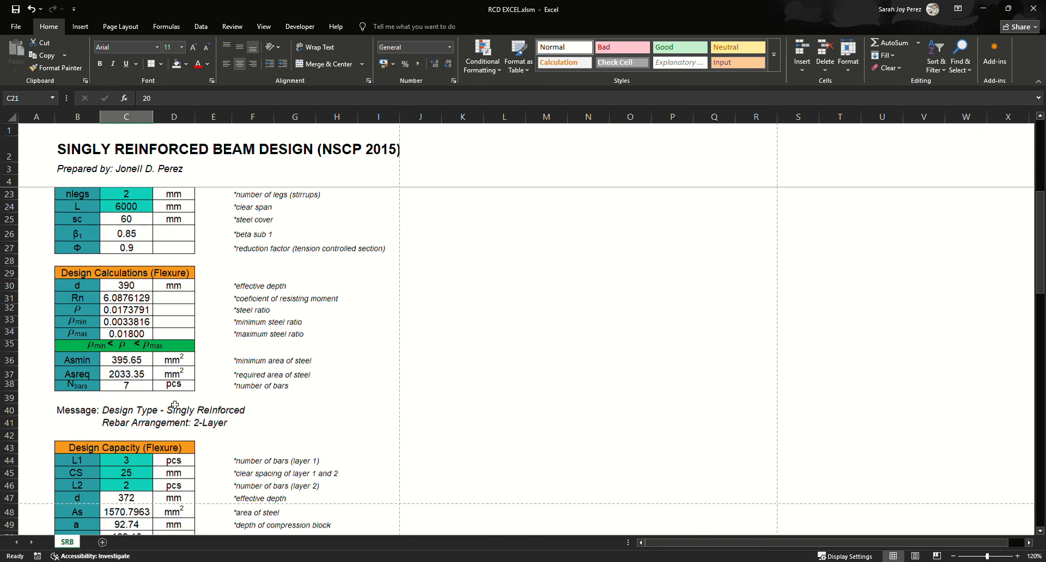
{"action": "left_click", "coordinate": [140, 465]}
{"action": "scroll", "coordinate": [164, 438], "scroll_direction": "down", "scroll_amount": 1}
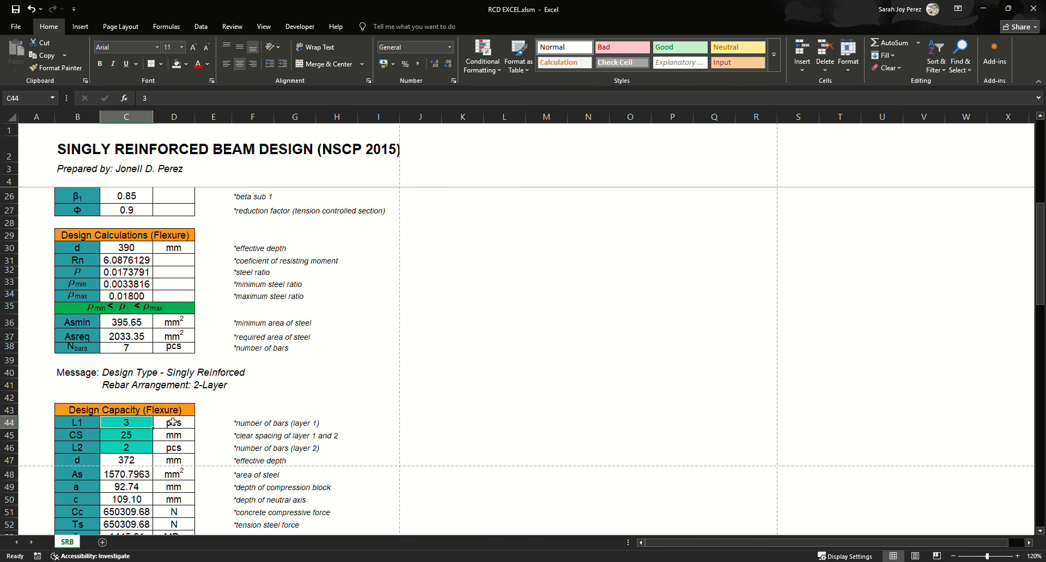
{"action": "type", "text": "4"}
{"action": "key", "text": "Return"}
{"action": "left_click", "coordinate": [144, 453]}
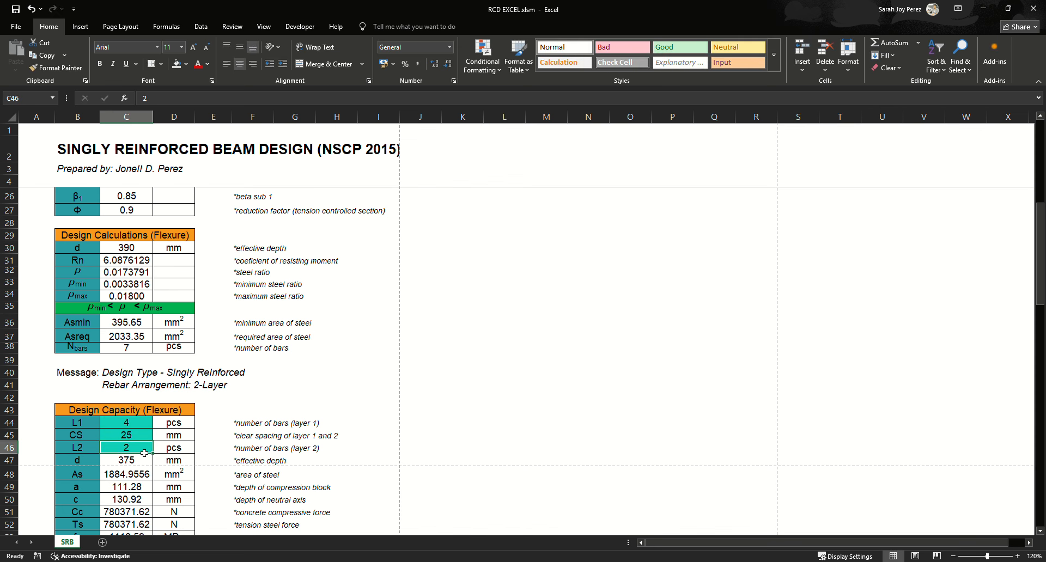
{"action": "type", "text": "3"}
{"action": "left_click", "coordinate": [215, 424]}
{"action": "scroll", "coordinate": [220, 437], "scroll_direction": "down", "scroll_amount": 4}
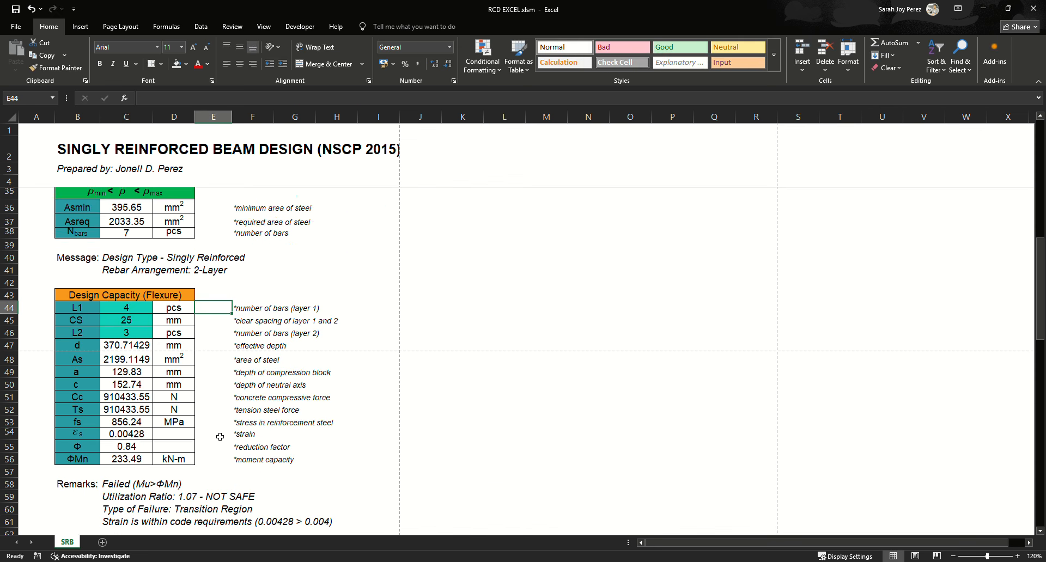
Check the flexural capacity remarks and set the main bar diameter db to 28 mm
{"action": "scroll", "coordinate": [220, 437], "scroll_direction": "down", "scroll_amount": 1}
{"action": "left_click", "coordinate": [217, 422]}
{"action": "scroll", "coordinate": [185, 438], "scroll_direction": "up", "scroll_amount": 4}
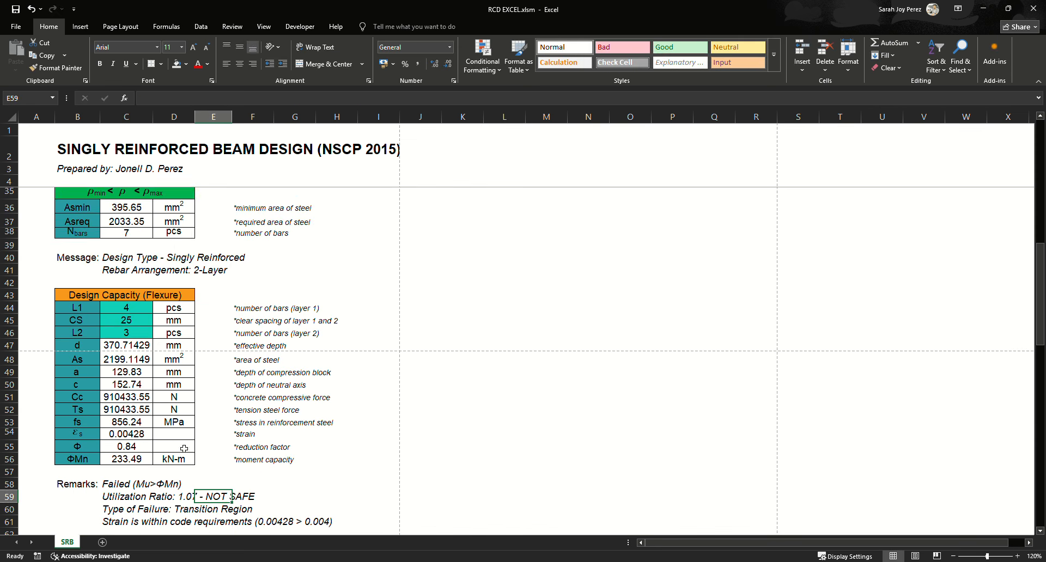
{"action": "scroll", "coordinate": [186, 438], "scroll_direction": "up", "scroll_amount": 5}
{"action": "scroll", "coordinate": [185, 436], "scroll_direction": "down", "scroll_amount": 3}
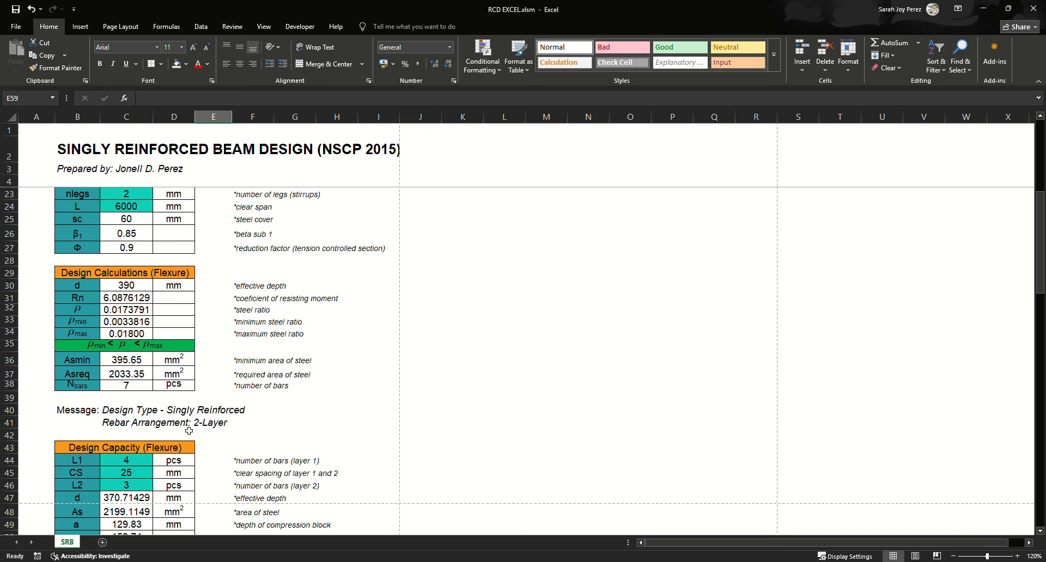
{"action": "scroll", "coordinate": [178, 439], "scroll_direction": "up", "scroll_amount": 1}
{"action": "scroll", "coordinate": [178, 439], "scroll_direction": "up", "scroll_amount": 3}
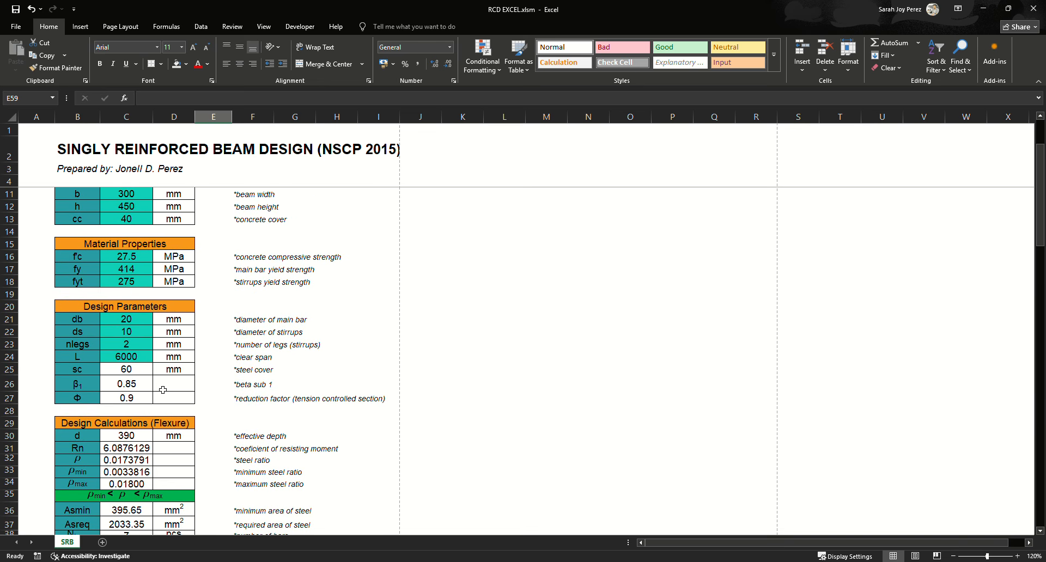
{"action": "left_click", "coordinate": [140, 323]}
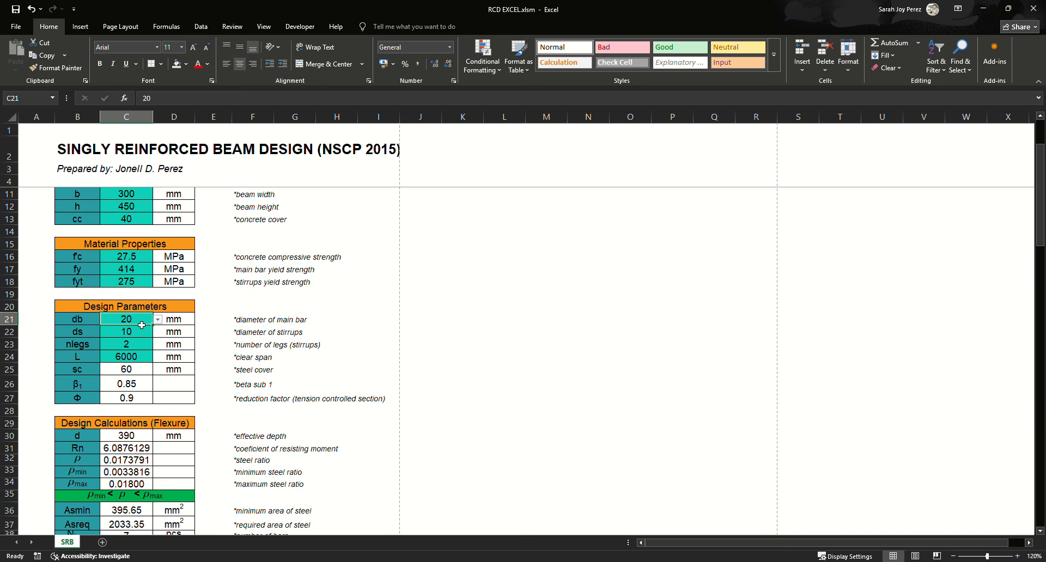
{"action": "left_click", "coordinate": [126, 372]}
{"action": "scroll", "coordinate": [196, 394], "scroll_direction": "down", "scroll_amount": 6}
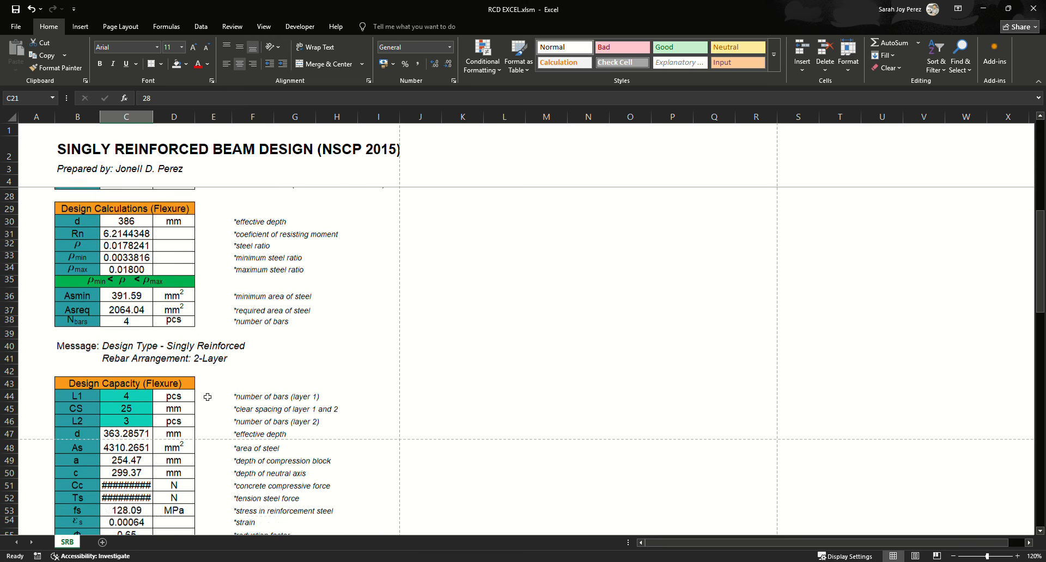
Switch to a single-layer bar arrangement by setting L2 to 0 and the clear spacing CS to 0
{"action": "scroll", "coordinate": [207, 397], "scroll_direction": "down", "scroll_amount": 2}
{"action": "scroll", "coordinate": [207, 397], "scroll_direction": "up", "scroll_amount": 2}
{"action": "scroll", "coordinate": [208, 397], "scroll_direction": "down", "scroll_amount": 2}
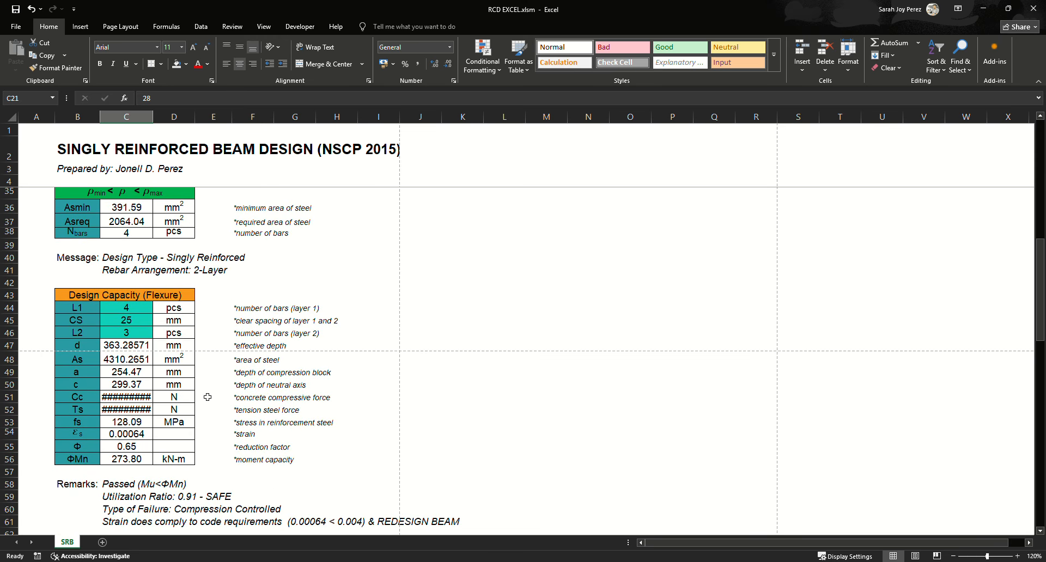
{"action": "scroll", "coordinate": [207, 397], "scroll_direction": "up", "scroll_amount": 1}
{"action": "left_click", "coordinate": [134, 370]}
{"action": "type", "text": "0"}
{"action": "key", "text": "Return"}
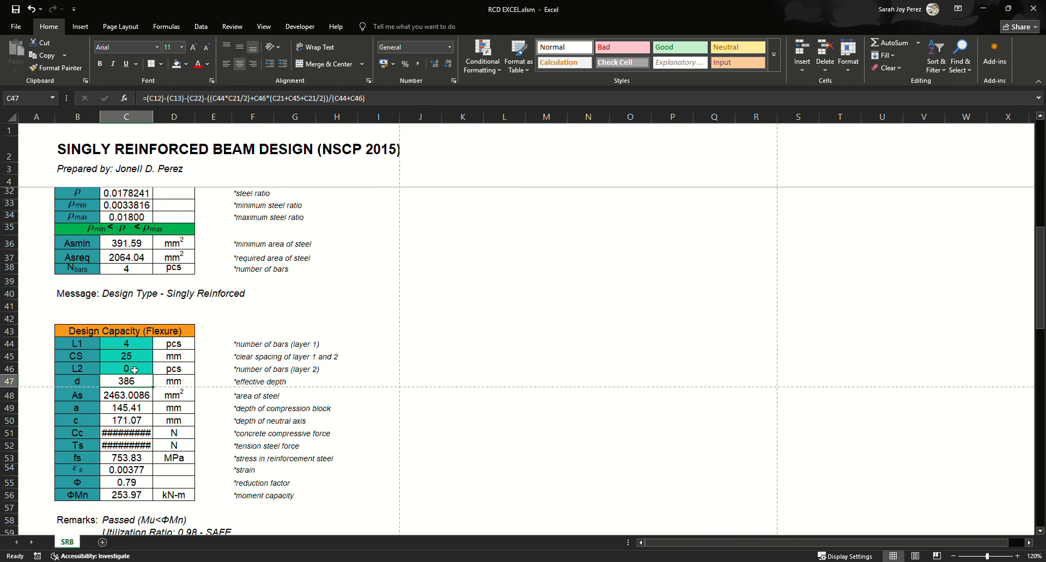
{"action": "left_click", "coordinate": [134, 369]}
{"action": "left_click", "coordinate": [130, 357]}
{"action": "type", "text": "0"}
{"action": "key", "text": "Return"}
{"action": "scroll", "coordinate": [205, 419], "scroll_direction": "down", "scroll_amount": 1}
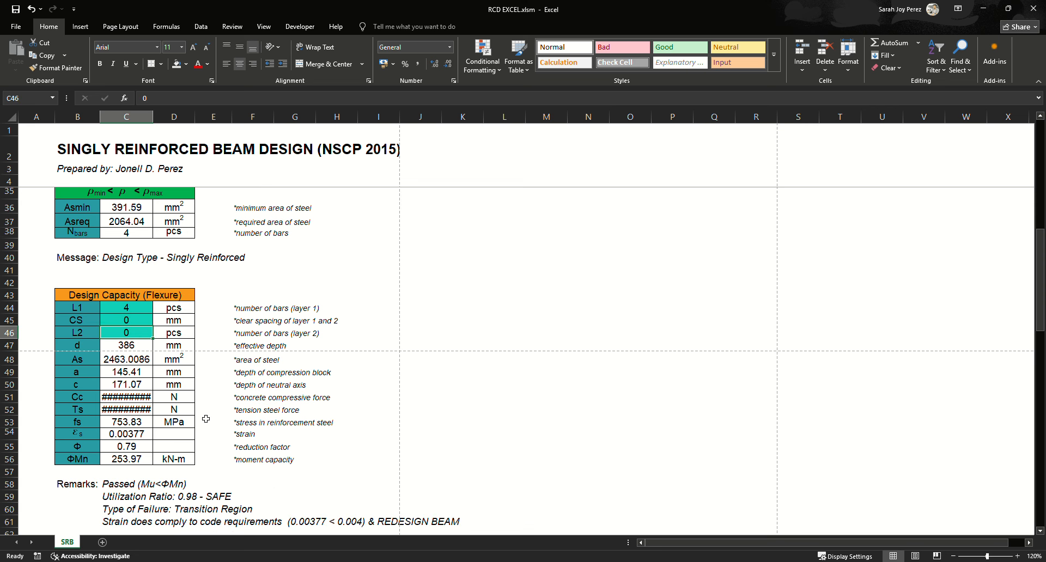
Review the flexure remarks on moment capacity, utilization ratio, failure type and strain compliance
{"action": "scroll", "coordinate": [206, 419], "scroll_direction": "down", "scroll_amount": 2}
{"action": "left_click", "coordinate": [230, 426]}
{"action": "left_click_drag", "start_coordinate": [129, 468], "coordinate": [129, 461]}
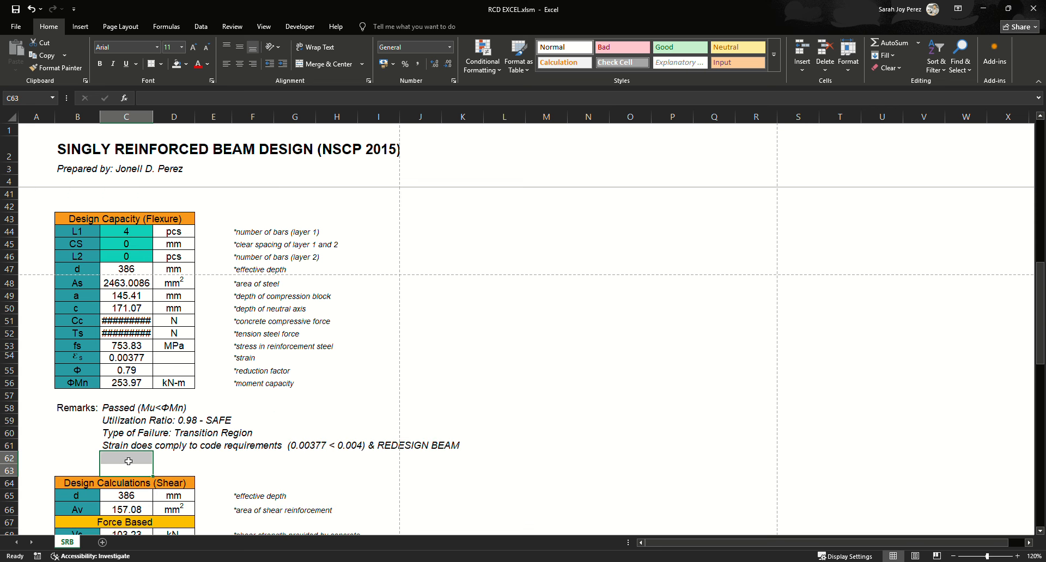
{"action": "left_click_drag", "start_coordinate": [102, 409], "coordinate": [457, 450]}
{"action": "left_click", "coordinate": [323, 413]}
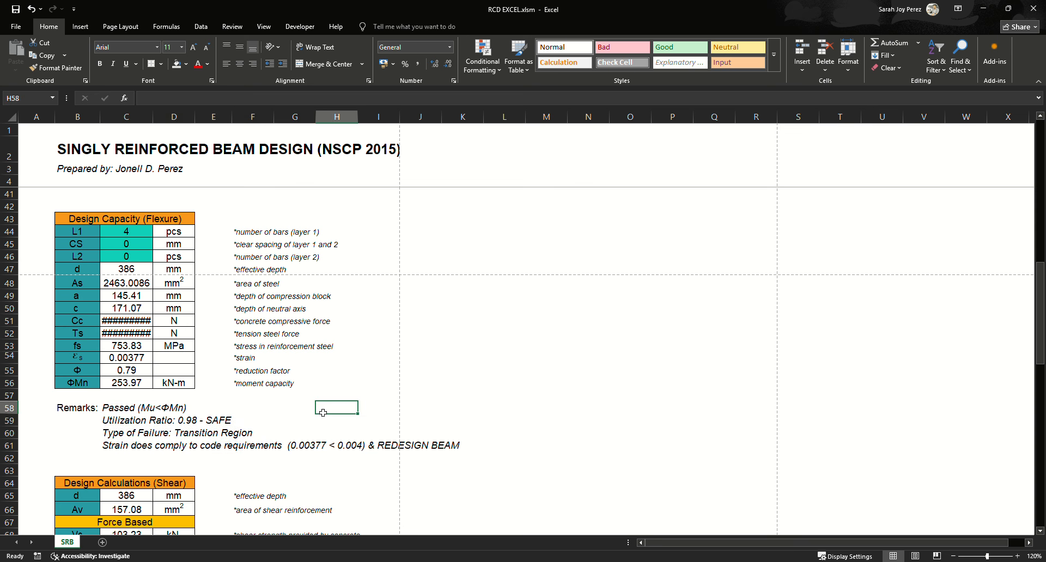
{"action": "scroll", "coordinate": [316, 422], "scroll_direction": "down", "scroll_amount": 1}
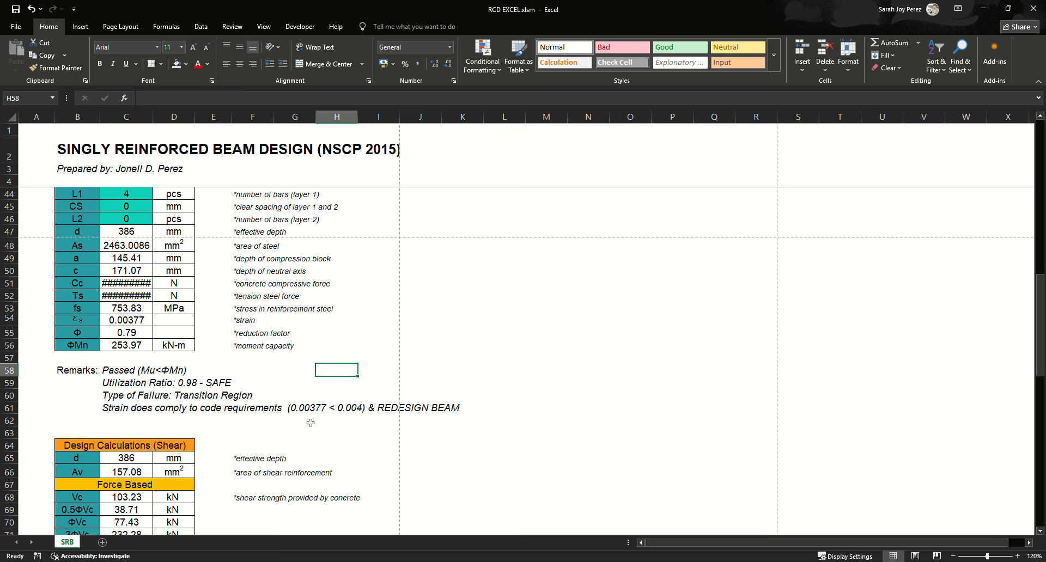
{"action": "scroll", "coordinate": [323, 425], "scroll_direction": "up", "scroll_amount": 1}
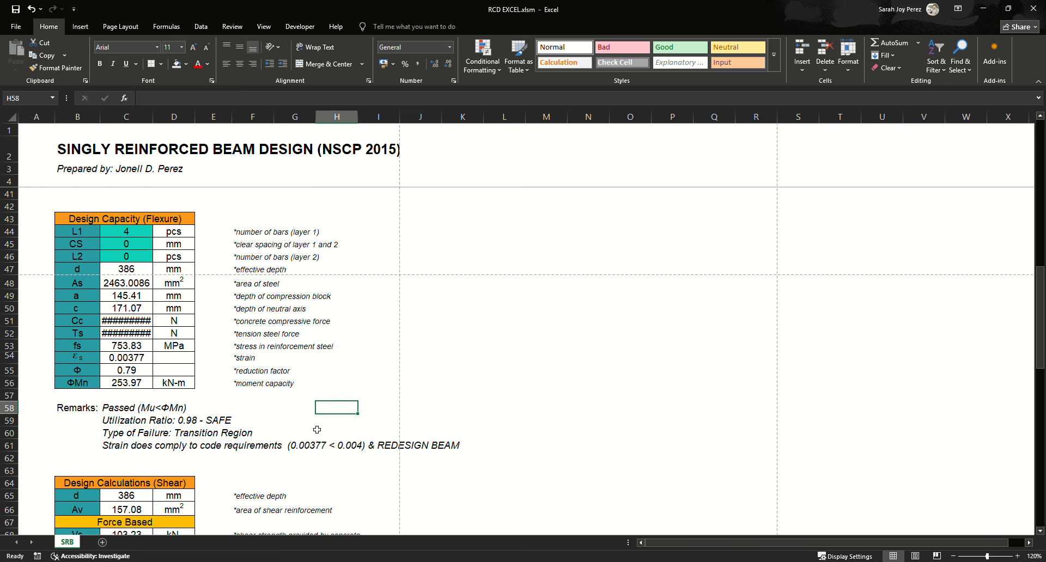
{"action": "left_click_drag", "start_coordinate": [177, 445], "coordinate": [451, 448]}
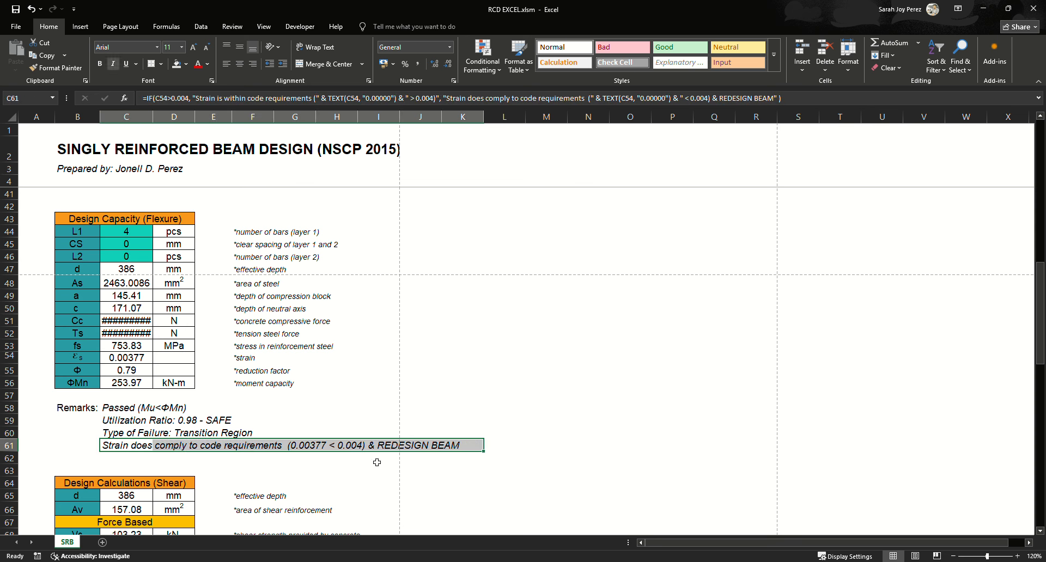
Look back over the design inputs, flexural calculations and design message for the single-layer arrangement
{"action": "scroll", "coordinate": [294, 465], "scroll_direction": "up", "scroll_amount": 6}
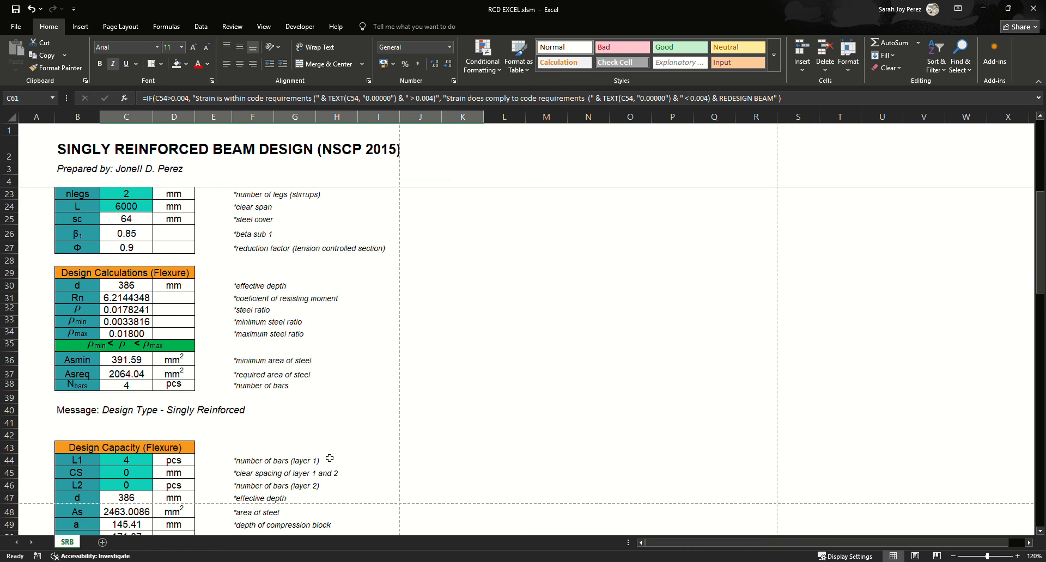
{"action": "scroll", "coordinate": [180, 408], "scroll_direction": "up", "scroll_amount": 6}
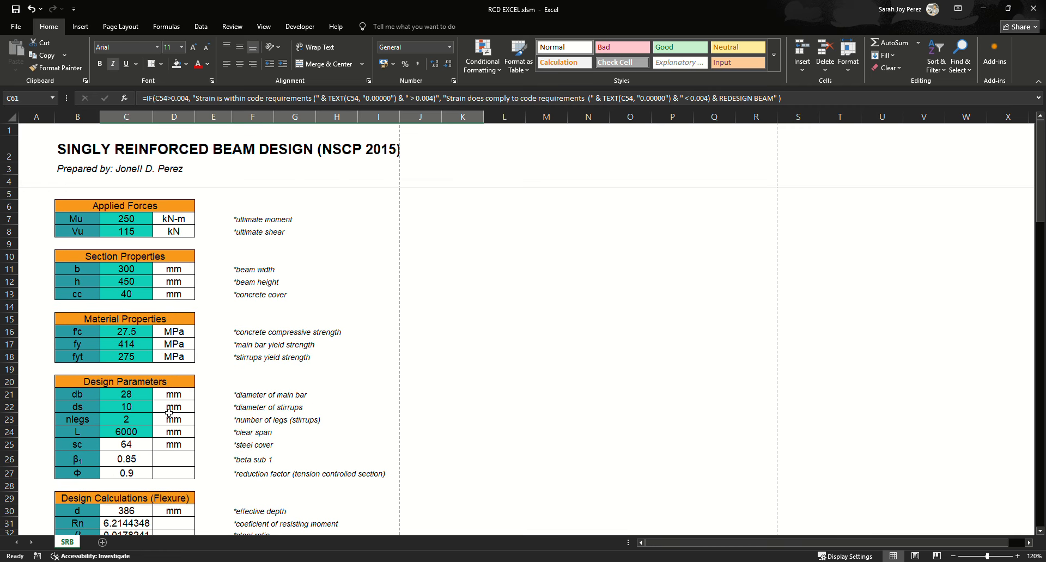
{"action": "left_click", "coordinate": [218, 332]}
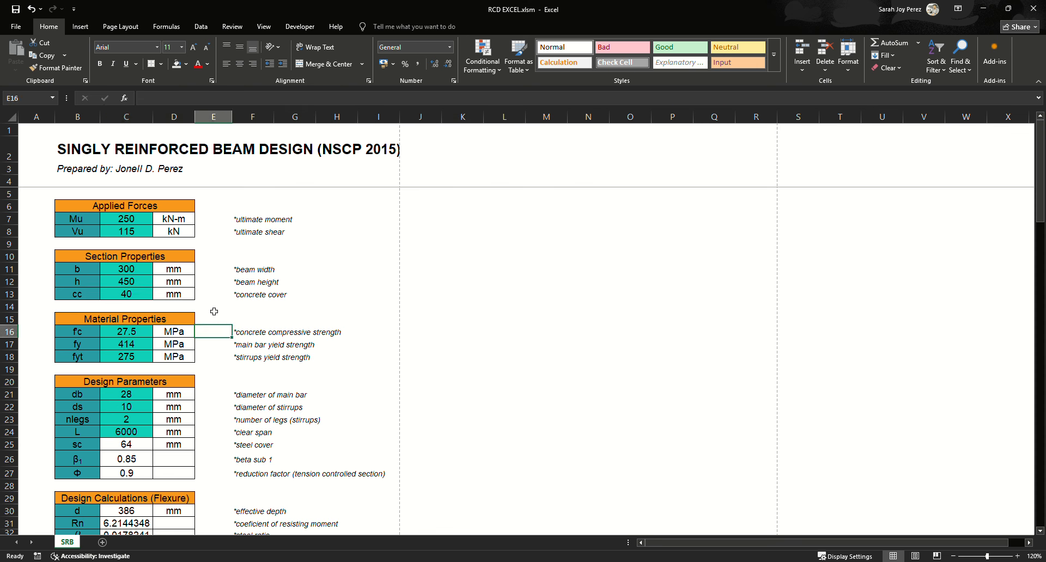
{"action": "scroll", "coordinate": [223, 338], "scroll_direction": "down", "scroll_amount": 1}
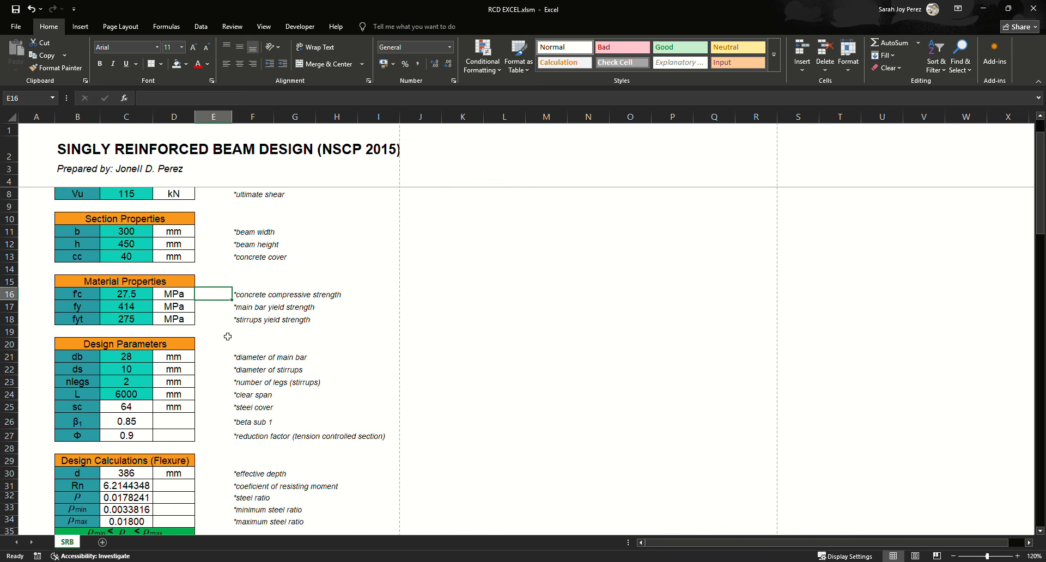
{"action": "scroll", "coordinate": [228, 337], "scroll_direction": "up", "scroll_amount": 1}
{"action": "scroll", "coordinate": [227, 337], "scroll_direction": "down", "scroll_amount": 4}
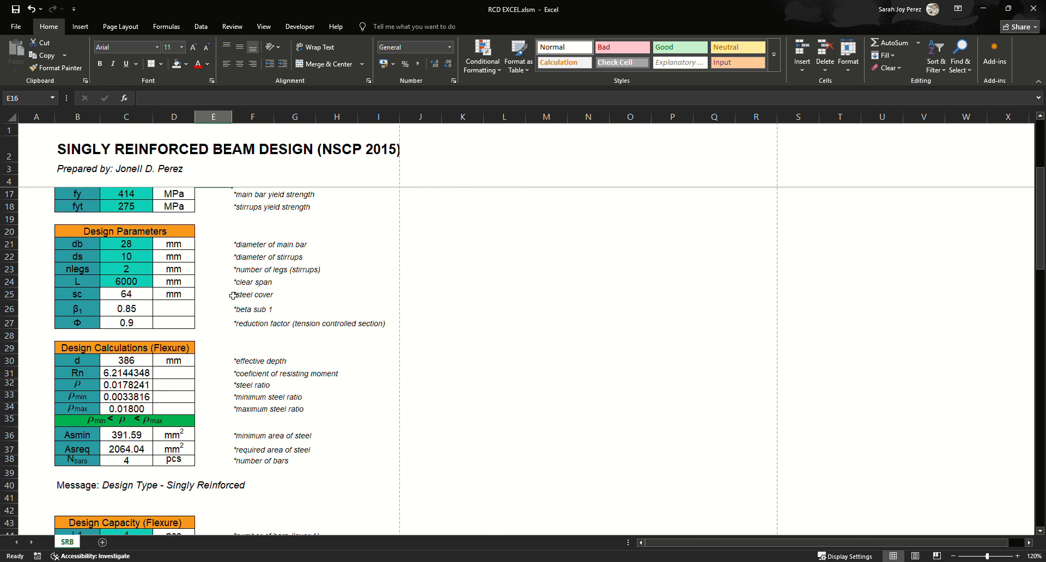
{"action": "scroll", "coordinate": [232, 295], "scroll_direction": "down", "scroll_amount": 5}
{"action": "scroll", "coordinate": [259, 329], "scroll_direction": "up", "scroll_amount": 2}
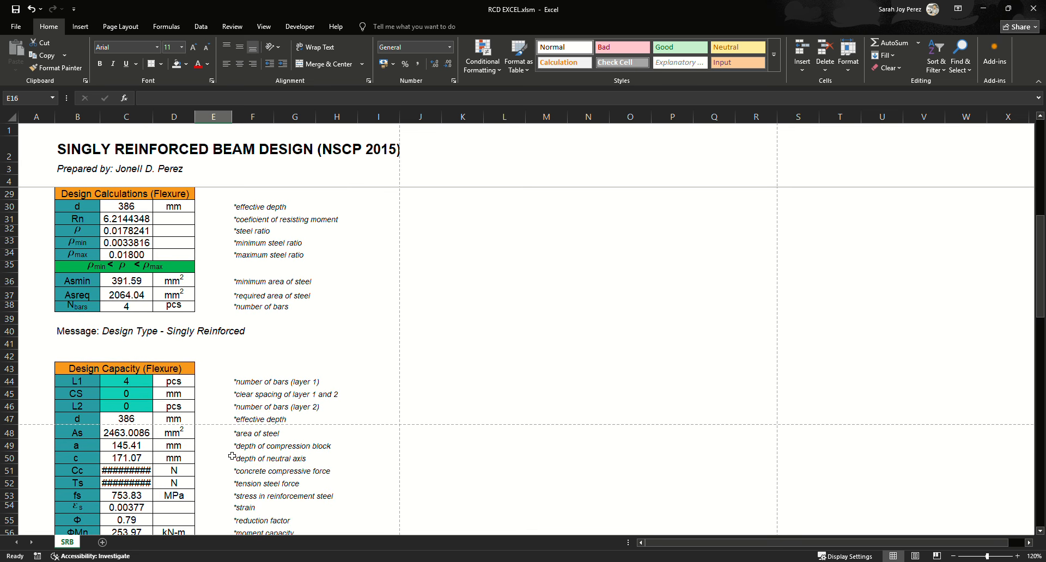
Try to make the Cc and Ts values readable by slightly widening column C and adjusting the decimal places of Cc
{"action": "scroll", "coordinate": [231, 455], "scroll_direction": "down", "scroll_amount": 2}
{"action": "left_click", "coordinate": [135, 434]}
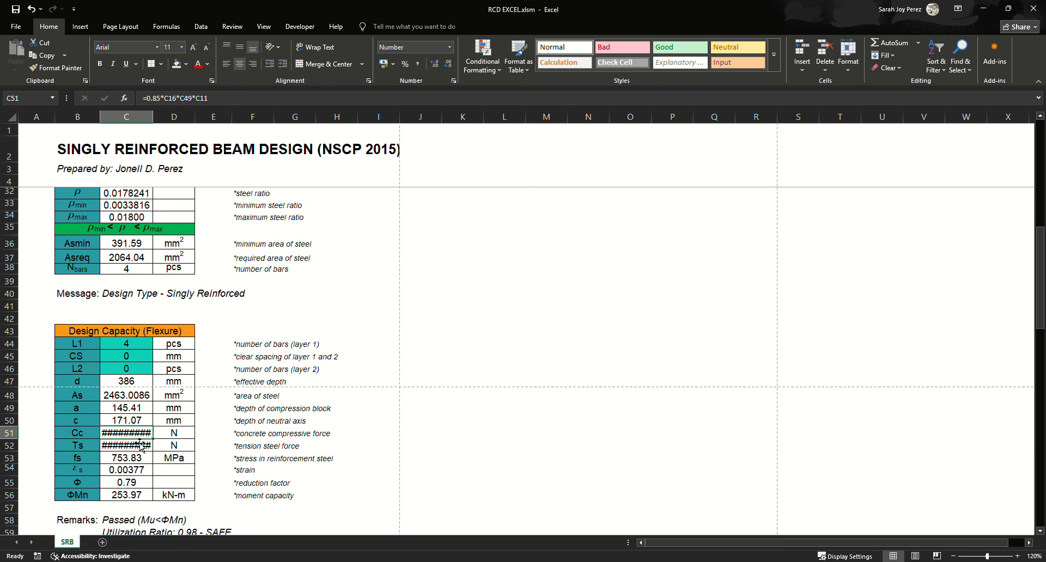
{"action": "left_click_drag", "start_coordinate": [157, 123], "coordinate": [159, 122]}
{"action": "left_click", "coordinate": [135, 445]}
{"action": "left_click", "coordinate": [141, 434]}
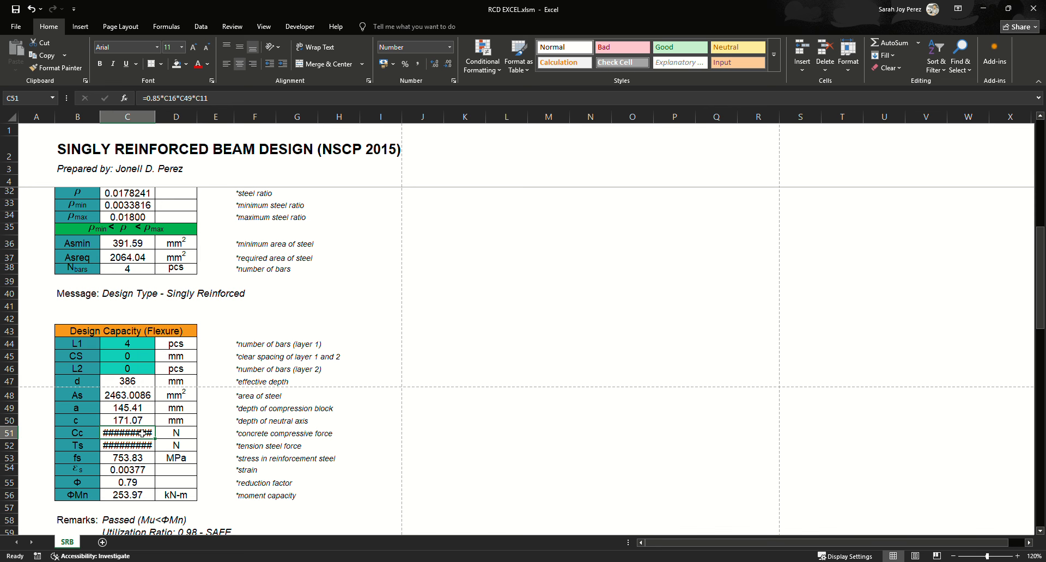
{"action": "left_click", "coordinate": [451, 68]}
{"action": "left_click", "coordinate": [435, 64]}
{"action": "left_click", "coordinate": [215, 358]}
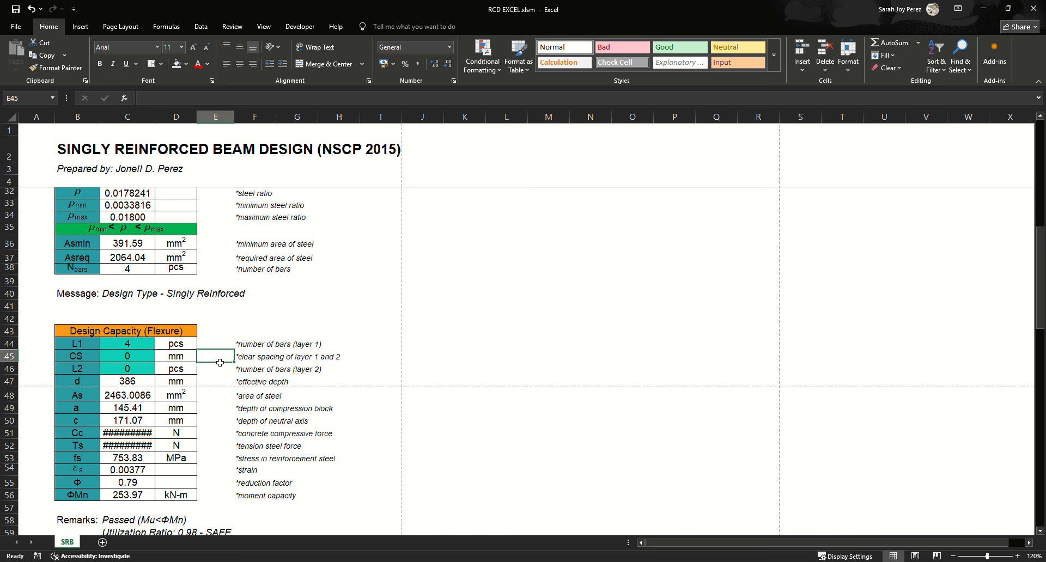
Look through the sheet from Applied Forces down to the shear design calculations
{"action": "scroll", "coordinate": [264, 410], "scroll_direction": "up", "scroll_amount": 8}
{"action": "scroll", "coordinate": [272, 396], "scroll_direction": "up", "scroll_amount": 3}
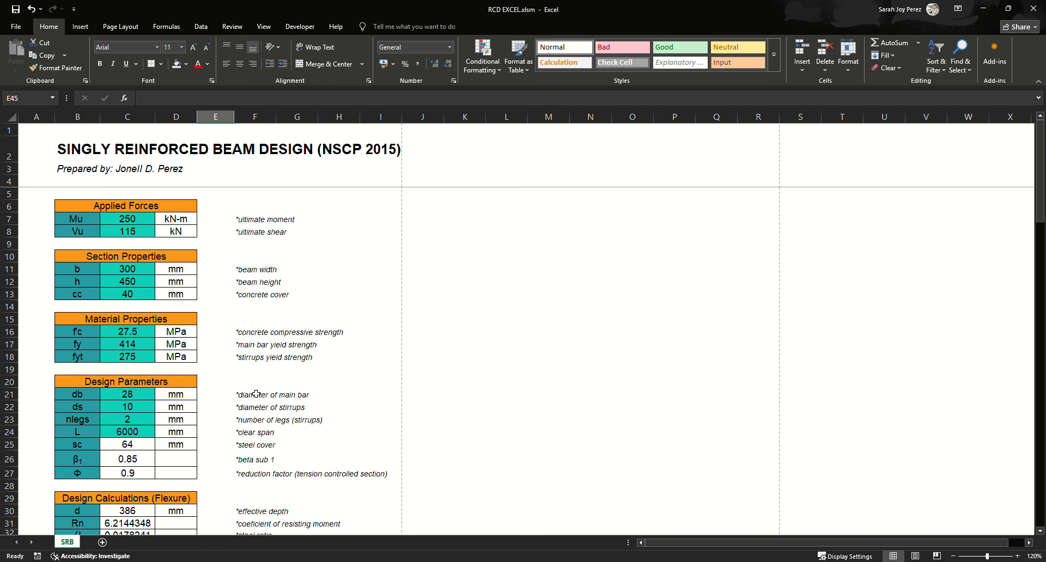
{"action": "scroll", "coordinate": [234, 403], "scroll_direction": "down", "scroll_amount": 4}
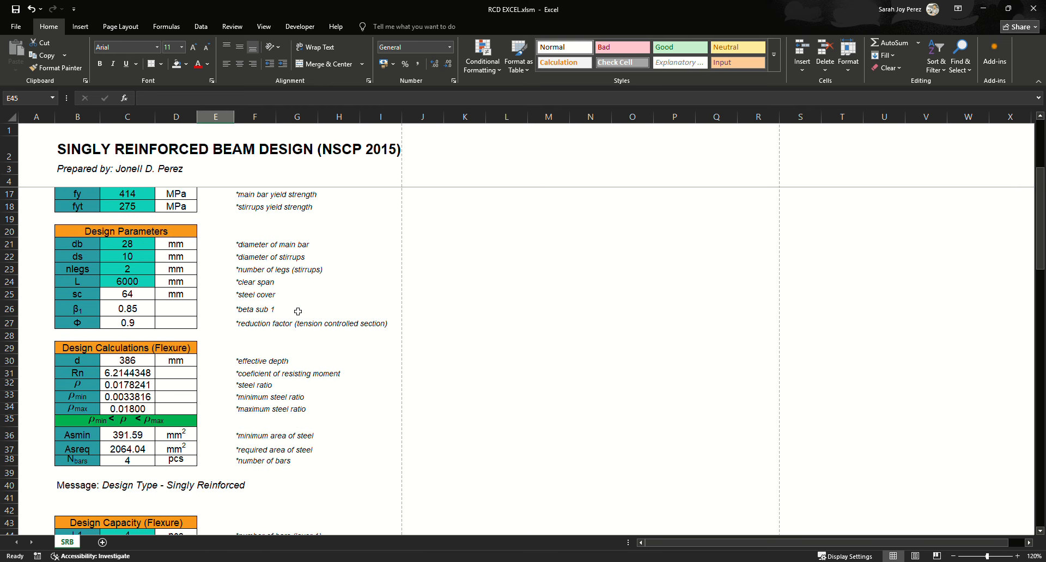
{"action": "scroll", "coordinate": [276, 390], "scroll_direction": "down", "scroll_amount": 3}
{"action": "scroll", "coordinate": [277, 394], "scroll_direction": "down", "scroll_amount": 3}
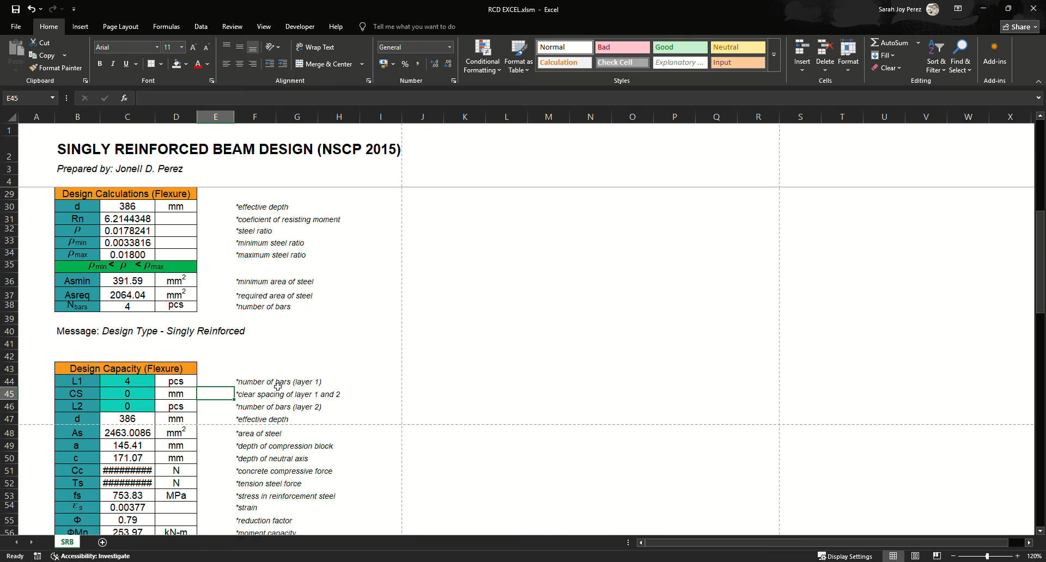
{"action": "scroll", "coordinate": [278, 394], "scroll_direction": "down", "scroll_amount": 8}
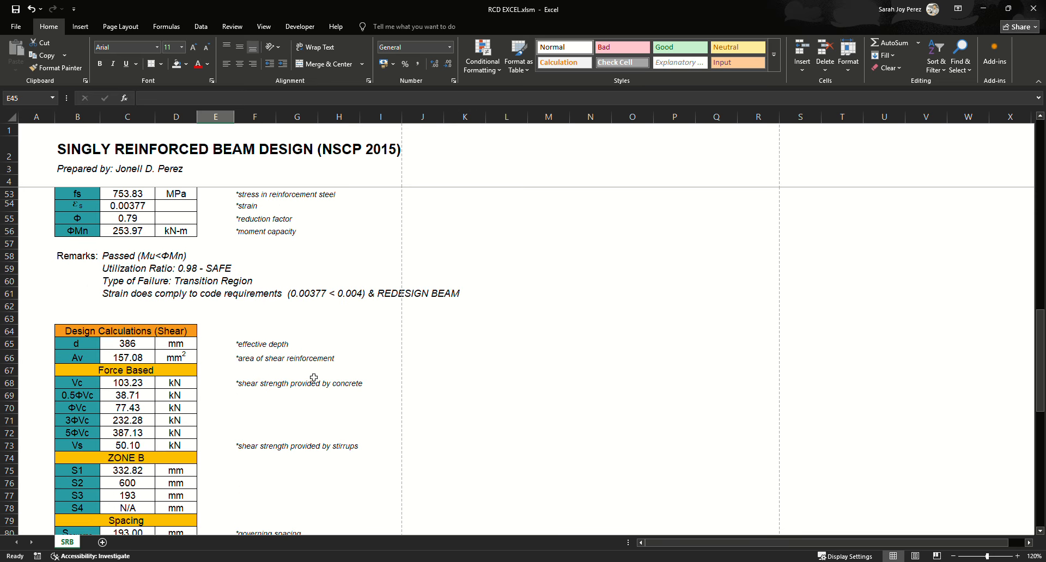
Set the ultimate moment Mu to 200 kN-m and the beam height h to 425 mm
{"action": "scroll", "coordinate": [245, 407], "scroll_direction": "down", "scroll_amount": 7}
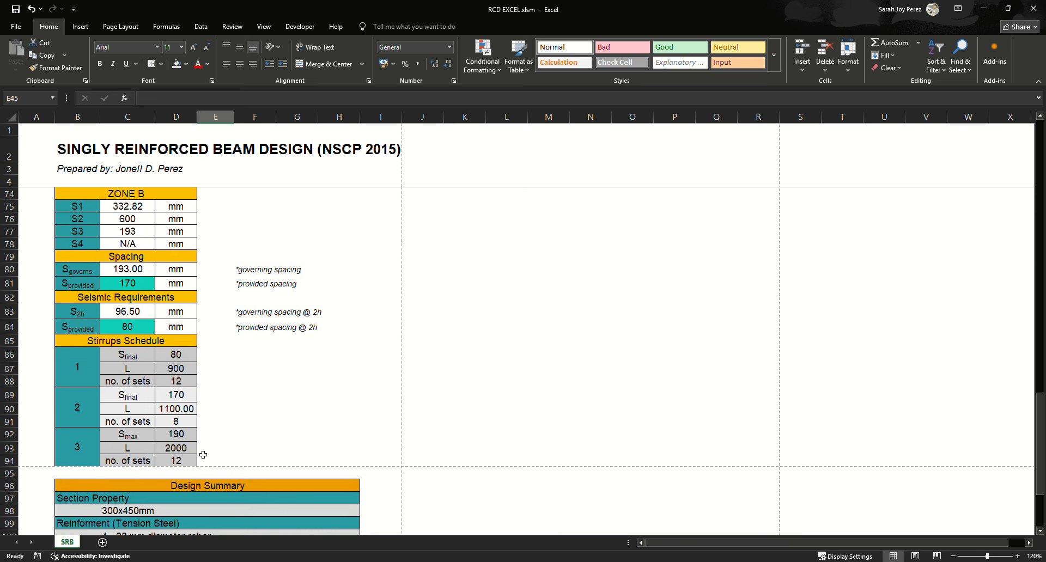
{"action": "scroll", "coordinate": [268, 467], "scroll_direction": "down", "scroll_amount": 1}
{"action": "scroll", "coordinate": [278, 460], "scroll_direction": "up", "scroll_amount": 14}
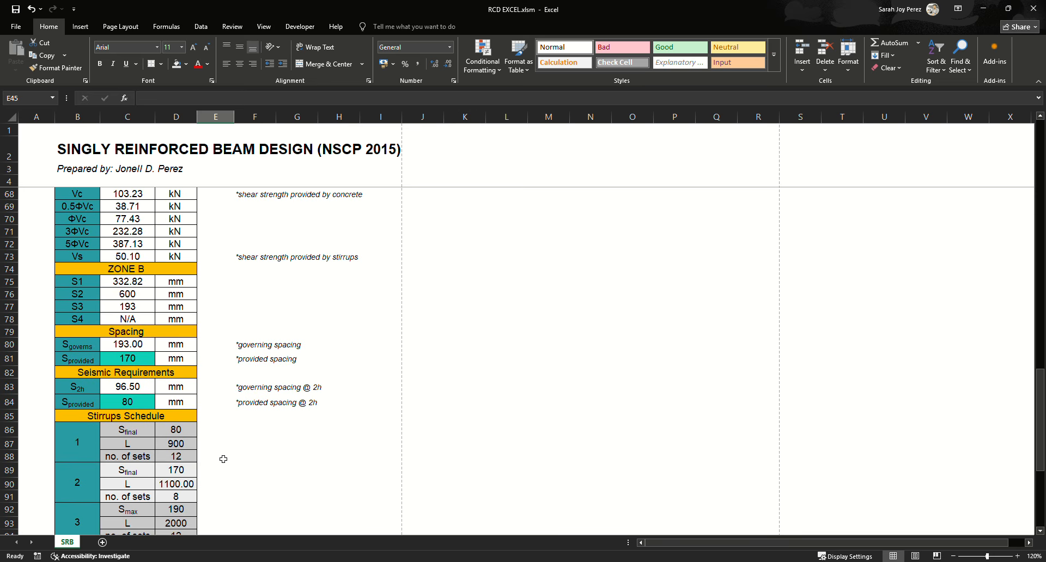
{"action": "scroll", "coordinate": [191, 371], "scroll_direction": "up", "scroll_amount": 12}
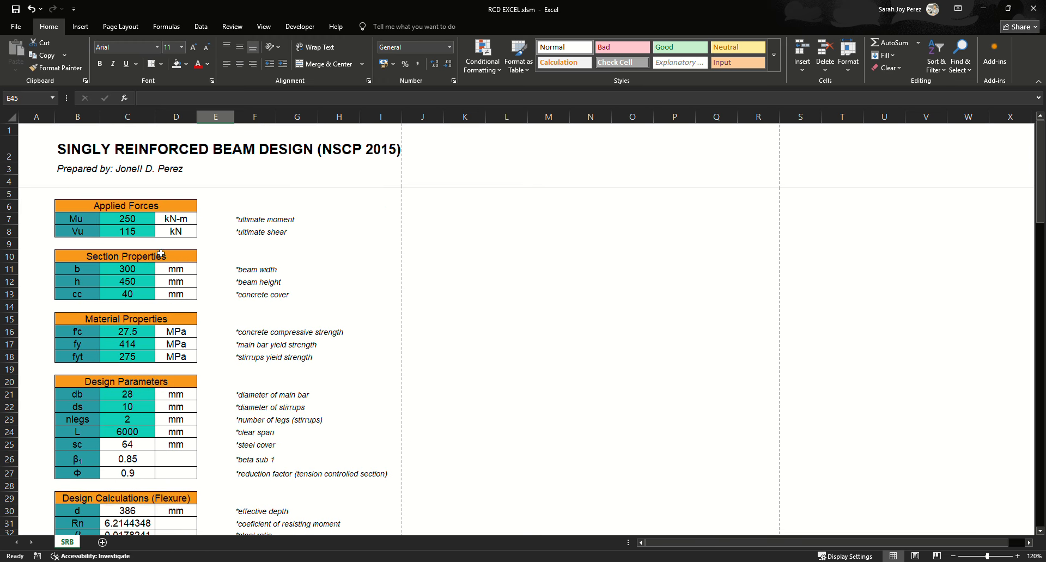
{"action": "left_click", "coordinate": [127, 219]}
{"action": "type", "text": "200"}
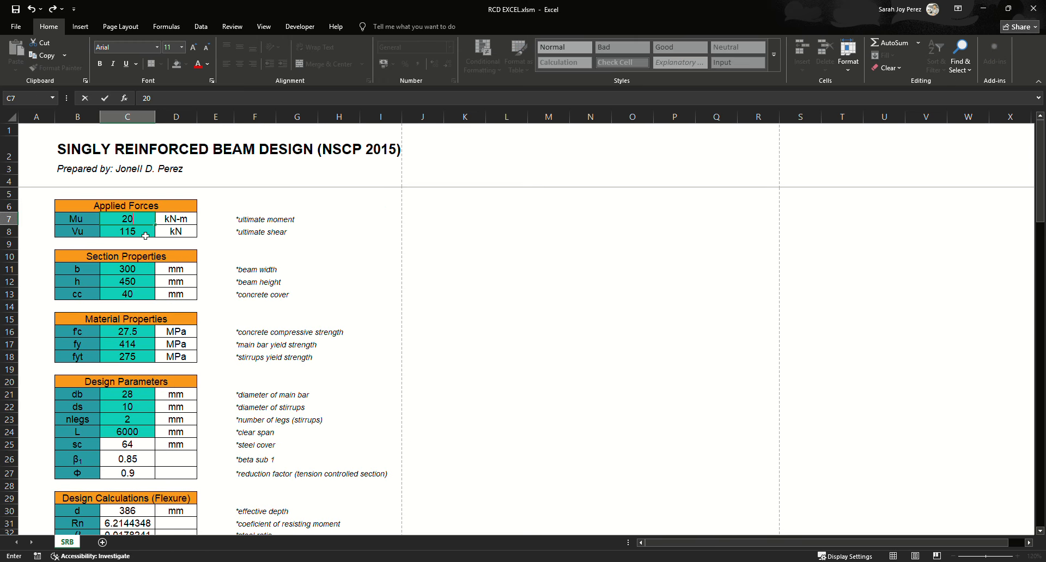
{"action": "key", "text": "Return"}
{"action": "left_click", "coordinate": [142, 284]}
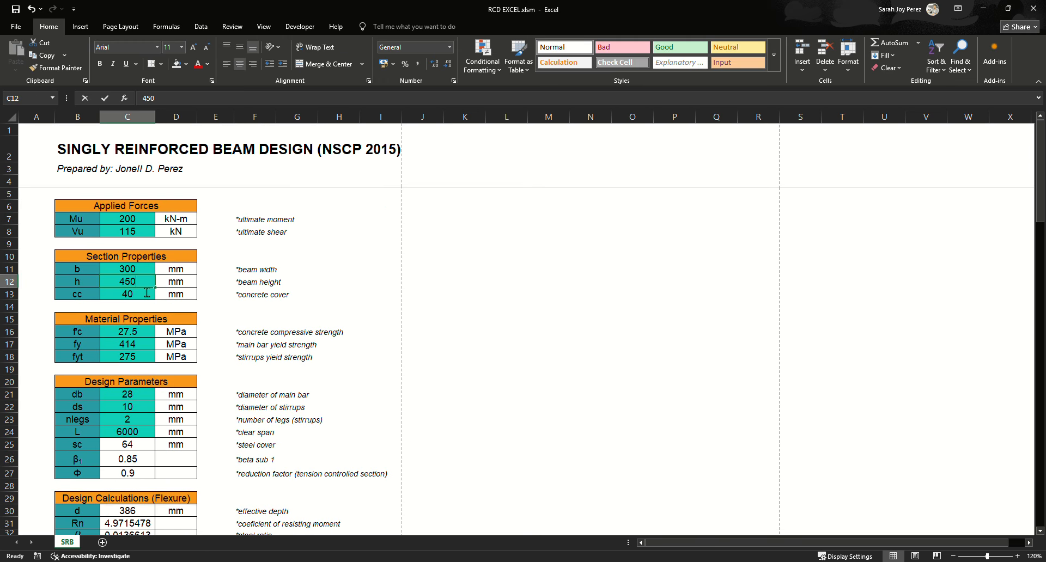
{"action": "type", "text": "425"}
{"action": "key", "text": "Return"}
Set the main bar diameter db to 25 mm and view the flexure calculations
{"action": "scroll", "coordinate": [218, 359], "scroll_direction": "down", "scroll_amount": 3}
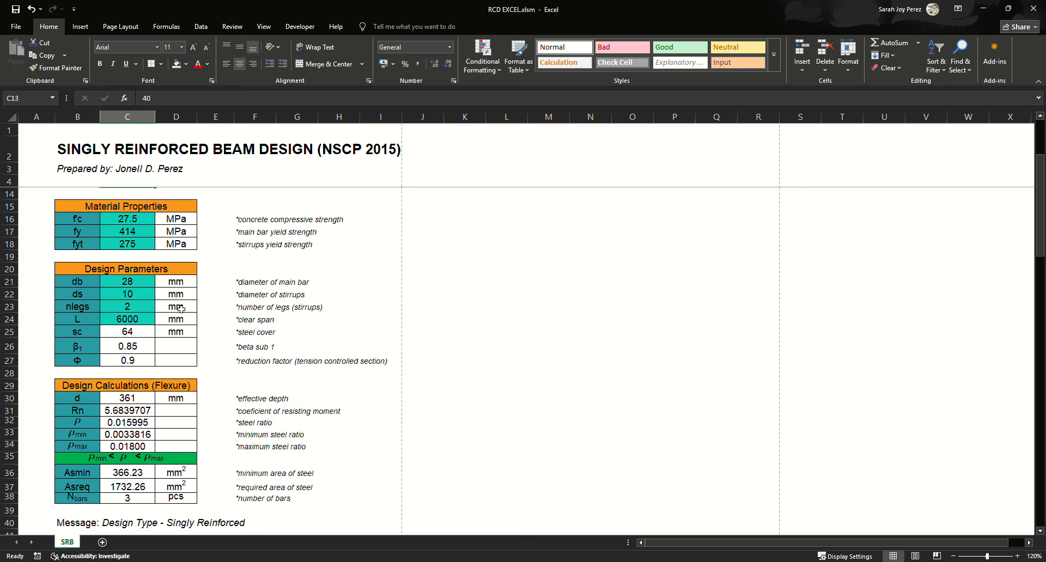
{"action": "left_click", "coordinate": [139, 284]}
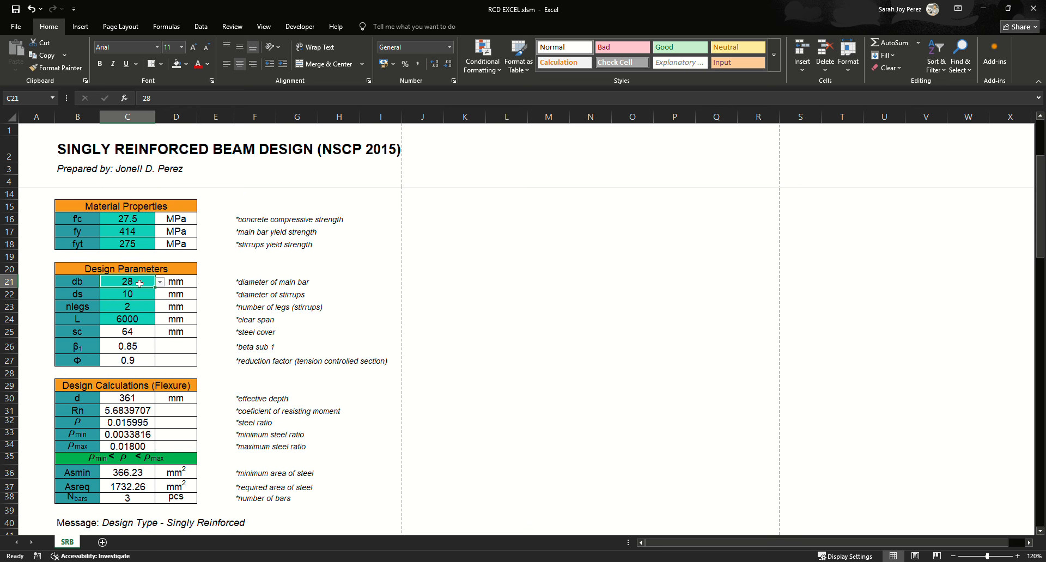
{"action": "left_click", "coordinate": [107, 322]}
{"action": "scroll", "coordinate": [231, 333], "scroll_direction": "down", "scroll_amount": 4}
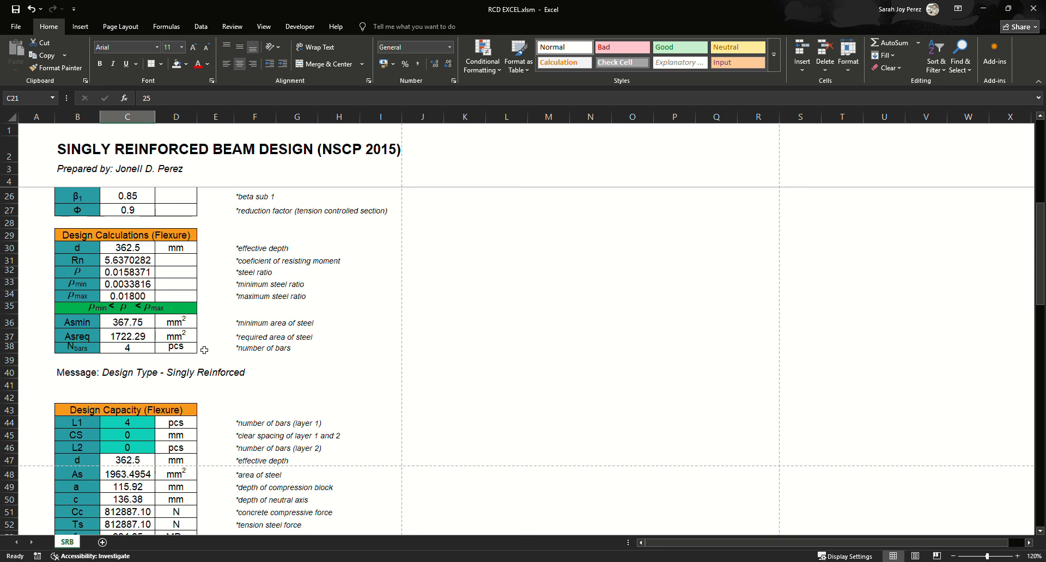
{"action": "scroll", "coordinate": [165, 375], "scroll_direction": "down", "scroll_amount": 4}
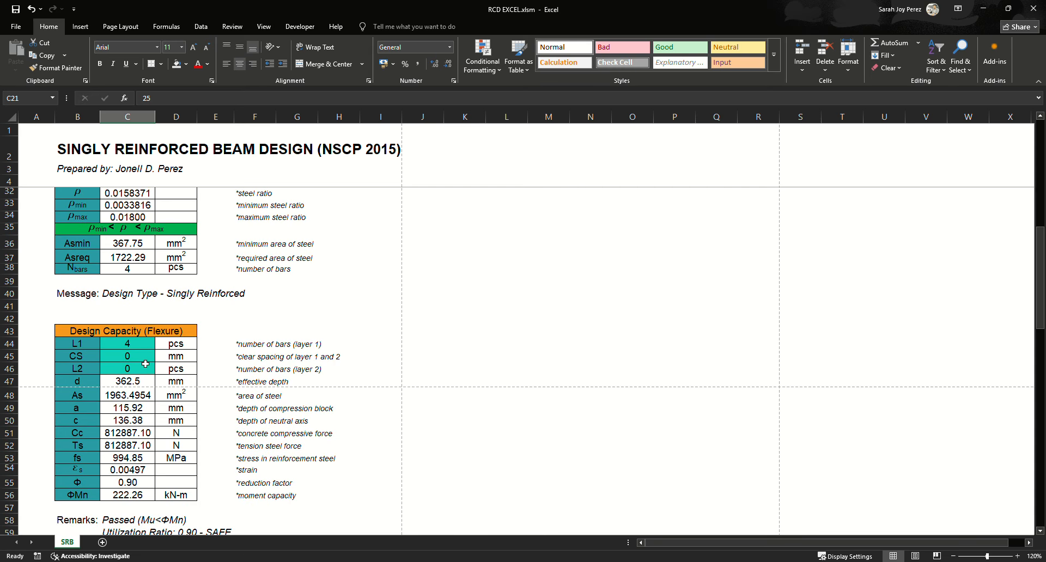
Review the flexural capacity, remarks and shear calculations for the 25 mm main bars
{"action": "left_click", "coordinate": [205, 469]}
{"action": "left_click", "coordinate": [293, 460]}
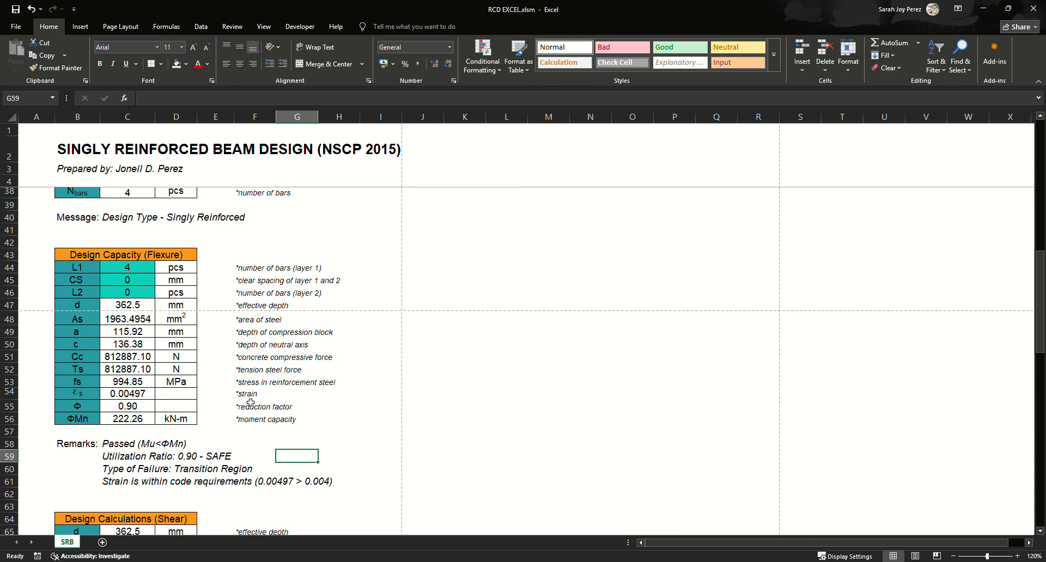
{"action": "left_click", "coordinate": [251, 397]}
{"action": "scroll", "coordinate": [207, 447], "scroll_direction": "down", "scroll_amount": 1}
{"action": "scroll", "coordinate": [223, 410], "scroll_direction": "up", "scroll_amount": 3}
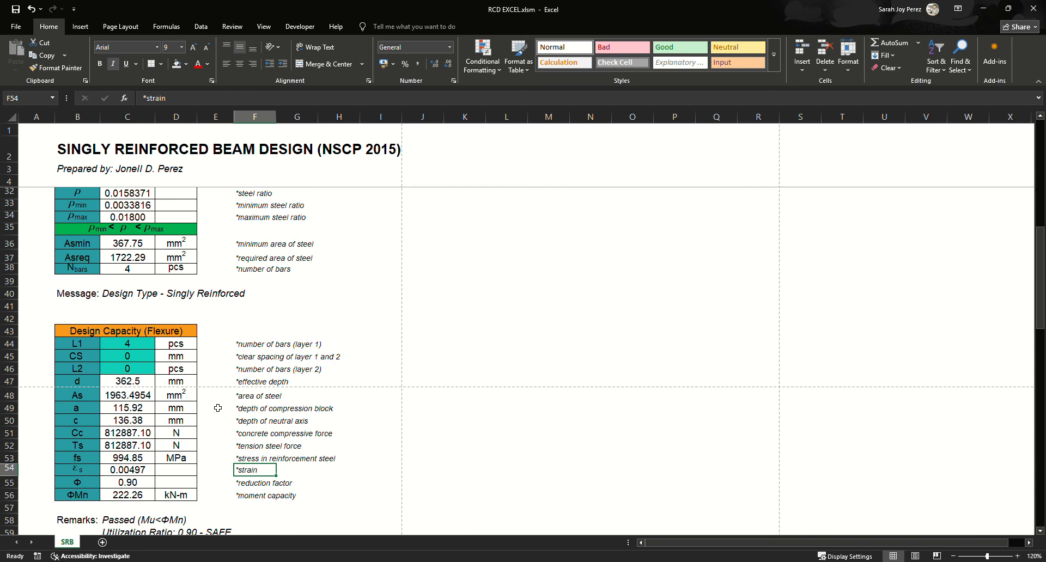
{"action": "scroll", "coordinate": [221, 403], "scroll_direction": "down", "scroll_amount": 4}
{"action": "scroll", "coordinate": [222, 398], "scroll_direction": "down", "scroll_amount": 8}
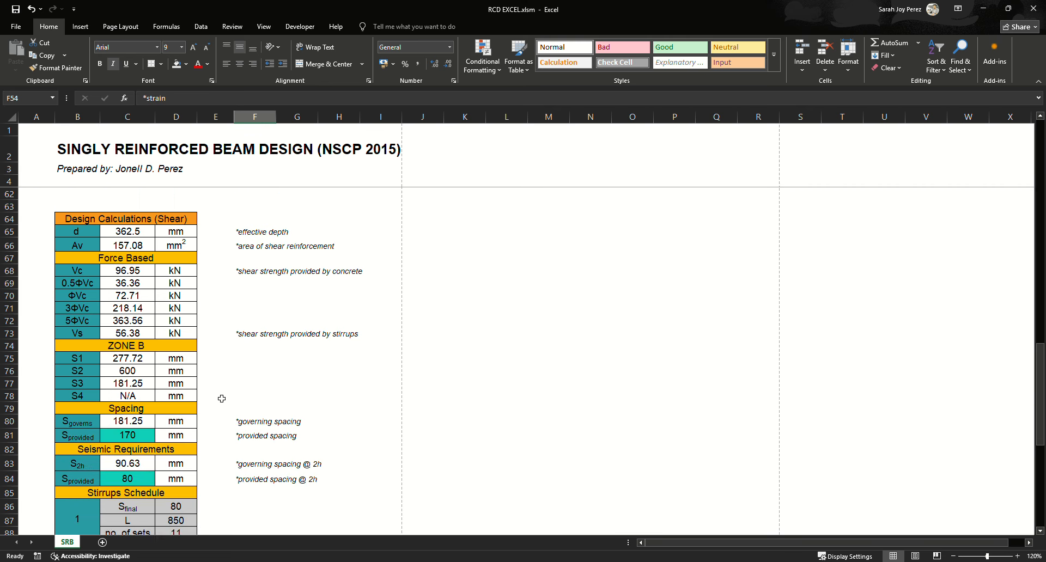
{"action": "scroll", "coordinate": [224, 398], "scroll_direction": "up", "scroll_amount": 15}
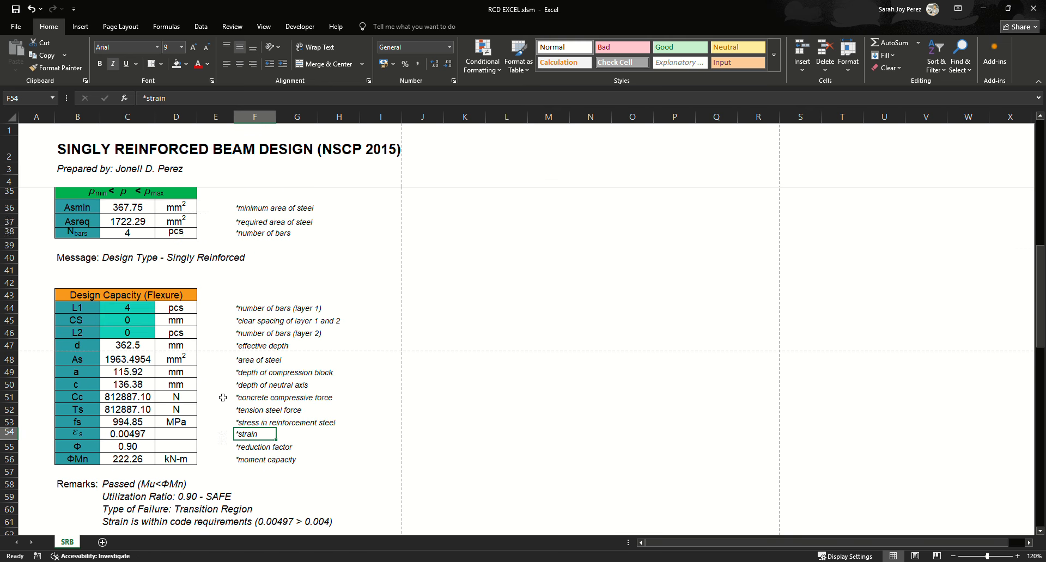
{"action": "scroll", "coordinate": [197, 326], "scroll_direction": "up", "scroll_amount": 1}
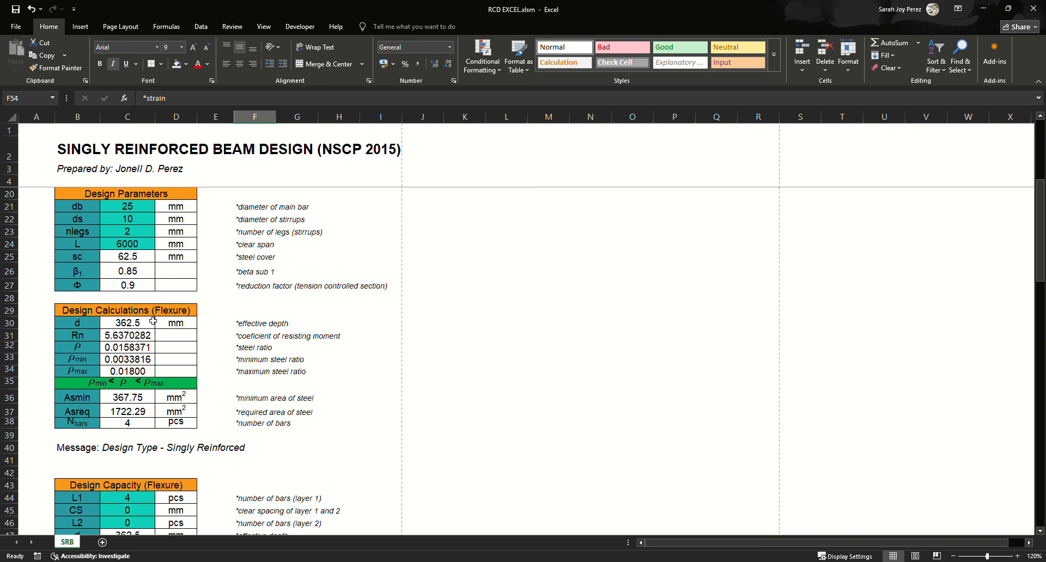
Set the main bar diameter db to 20 mm and check the design message below the flexure calculations
{"action": "scroll", "coordinate": [149, 320], "scroll_direction": "up", "scroll_amount": 2}
{"action": "left_click", "coordinate": [148, 284]}
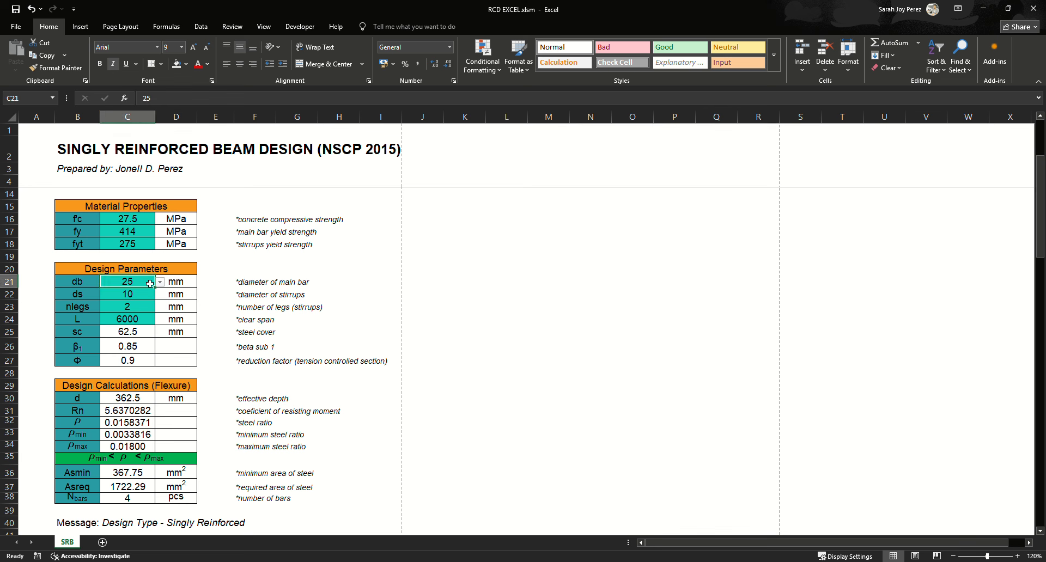
{"action": "left_click", "coordinate": [126, 313]}
{"action": "scroll", "coordinate": [218, 426], "scroll_direction": "down", "scroll_amount": 3}
{"action": "left_click", "coordinate": [224, 414]}
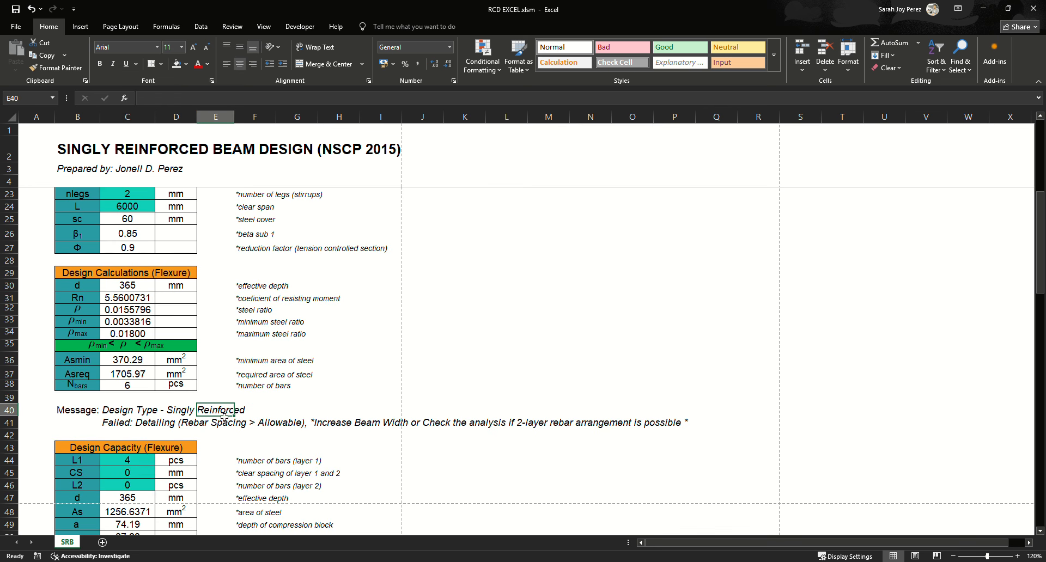
In Design Capacity (Flexure), set the clear spacing CS to 25 mm and the second-layer bar count L2 to 2
{"action": "scroll", "coordinate": [230, 439], "scroll_direction": "down", "scroll_amount": 2}
{"action": "left_click", "coordinate": [133, 383]}
{"action": "left_click", "coordinate": [142, 397]}
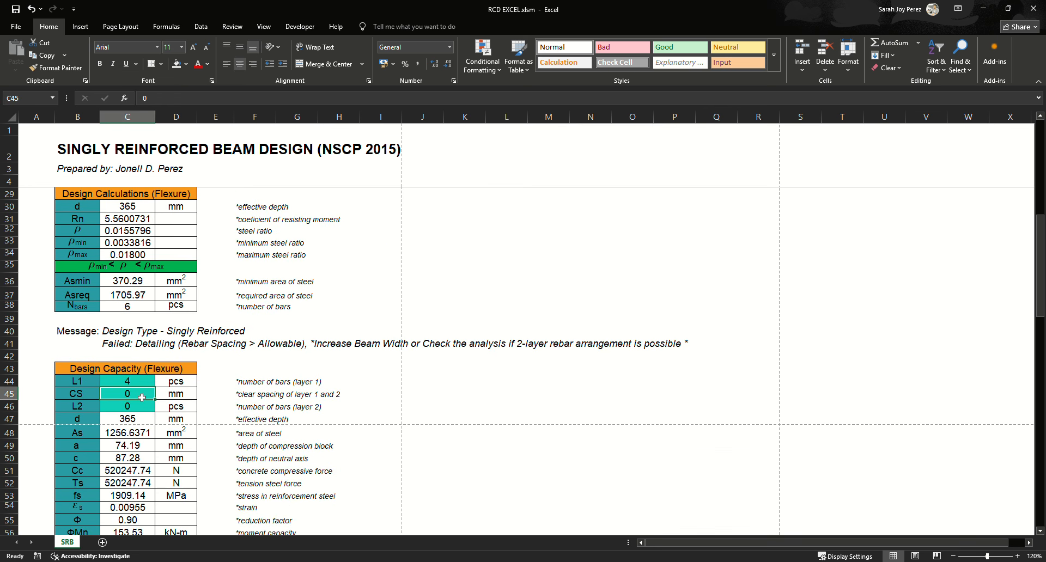
{"action": "type", "text": "25"}
{"action": "key", "text": "Return"}
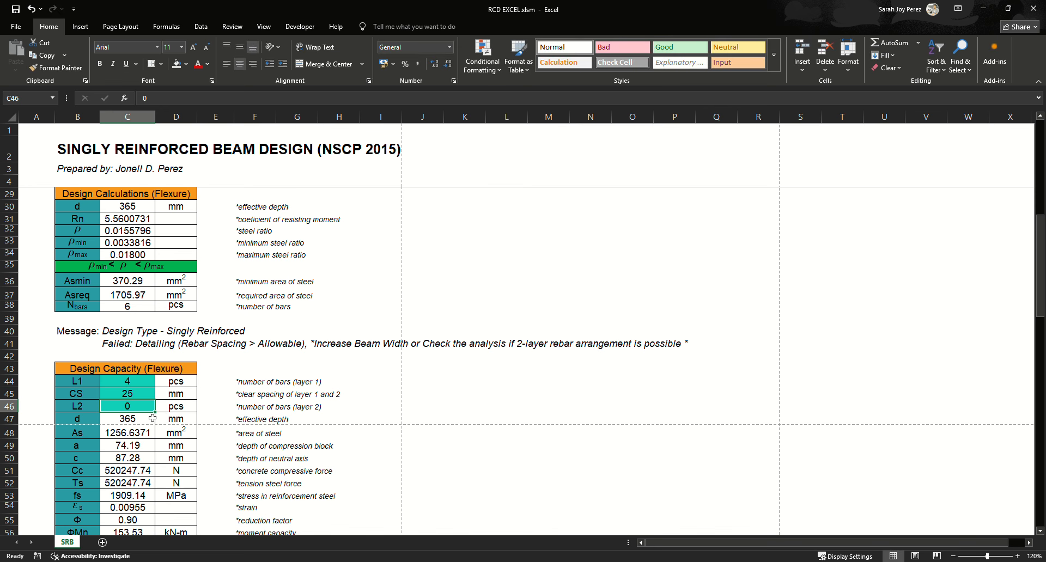
{"action": "type", "text": "2"}
{"action": "key", "text": "Return"}
Review the flexure remarks on capacity, utilization ratio, failure type and strain for the two-layer arrangement
{"action": "scroll", "coordinate": [218, 414], "scroll_direction": "down", "scroll_amount": 4}
{"action": "left_click", "coordinate": [221, 409]}
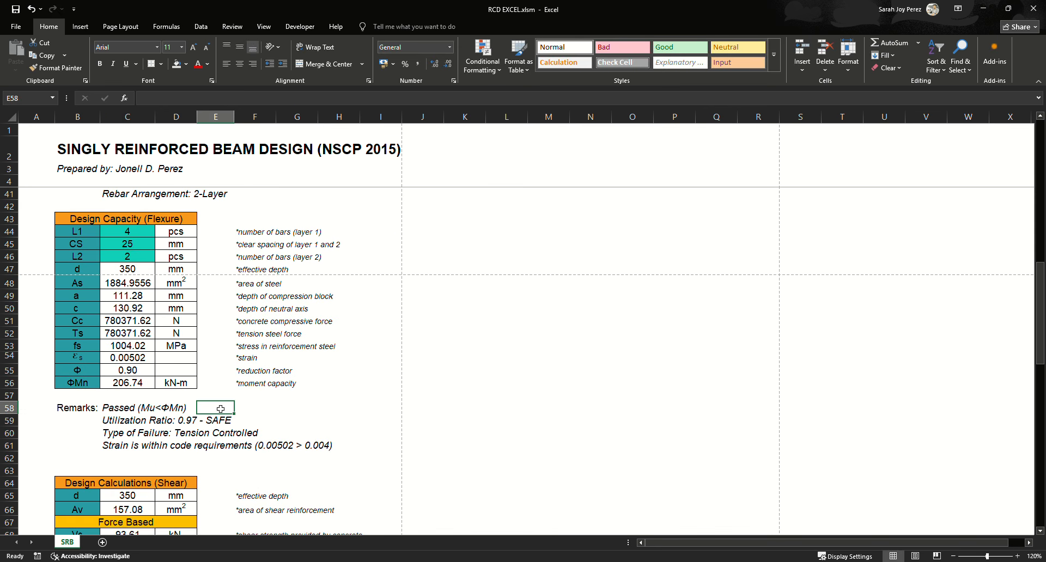
{"action": "left_click_drag", "start_coordinate": [106, 421], "coordinate": [343, 448]}
{"action": "left_click", "coordinate": [303, 458]}
{"action": "scroll", "coordinate": [302, 463], "scroll_direction": "down", "scroll_amount": 1}
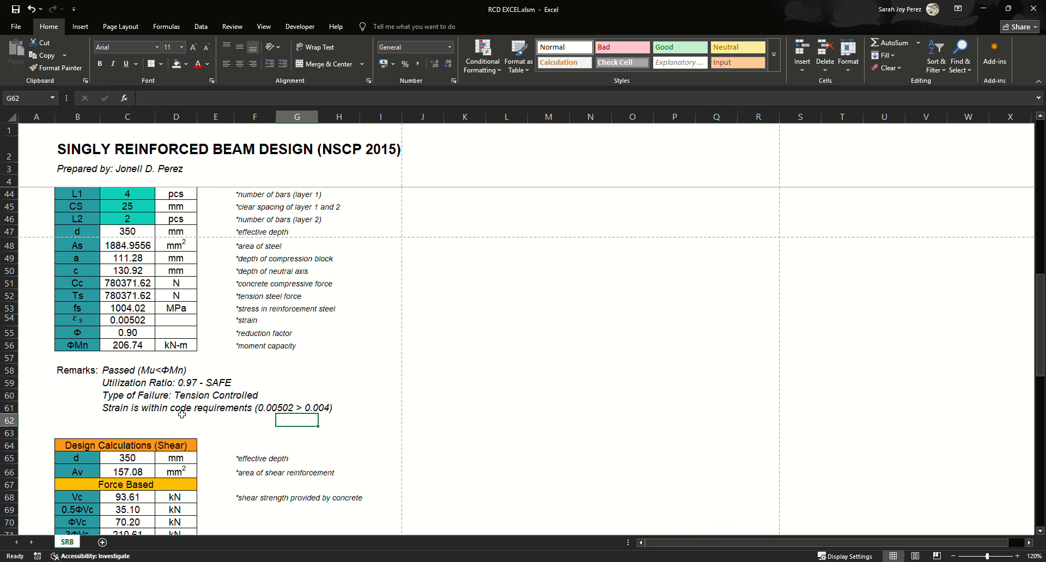
{"action": "left_click_drag", "start_coordinate": [123, 396], "coordinate": [270, 396]}
{"action": "left_click", "coordinate": [228, 422]}
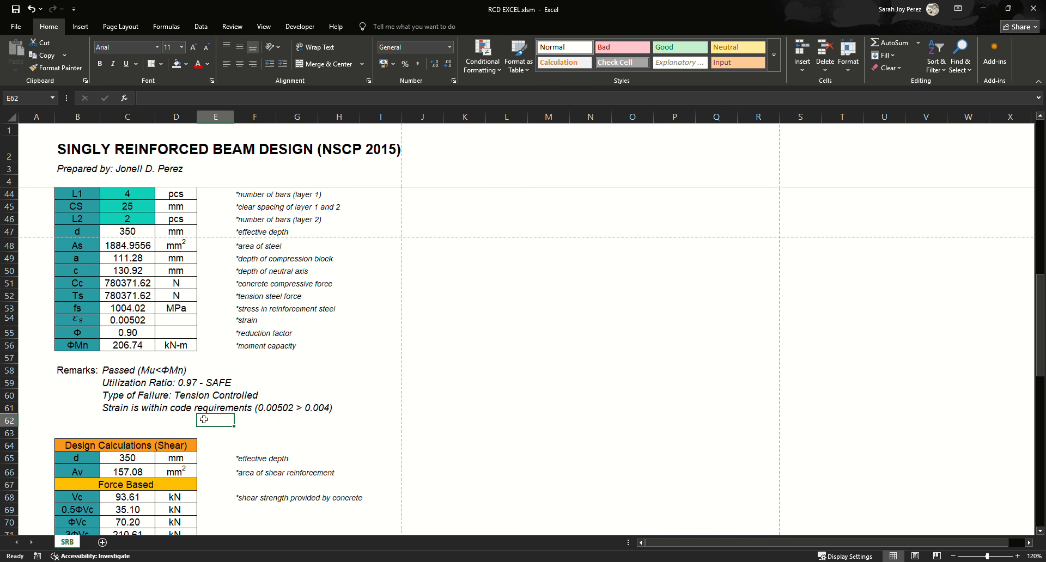
Examine the shear calculations, provided stirrup spacings, stirrups schedule and design summary
{"action": "scroll", "coordinate": [203, 420], "scroll_direction": "down", "scroll_amount": 5}
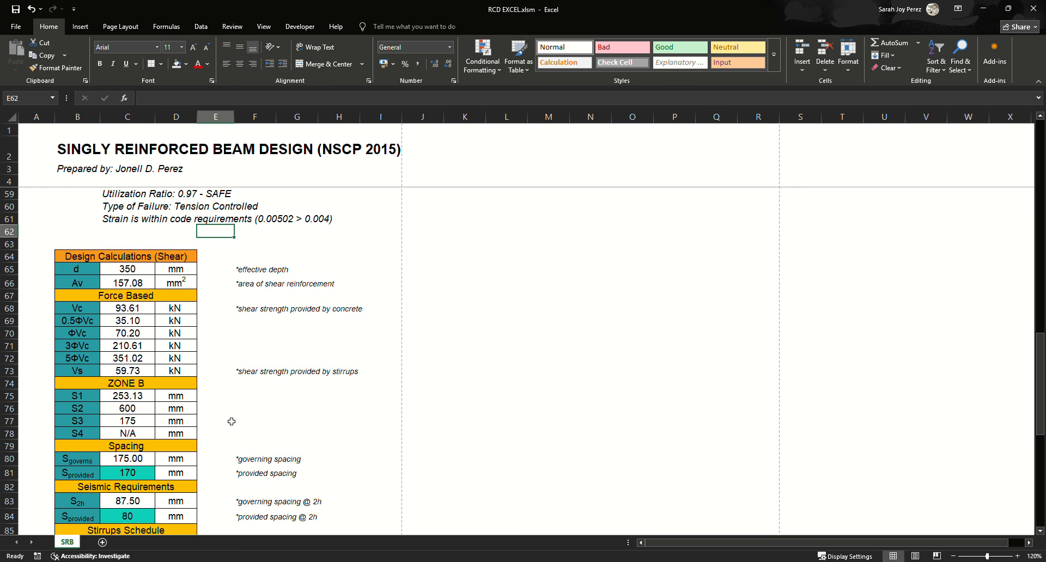
{"action": "scroll", "coordinate": [232, 421], "scroll_direction": "down", "scroll_amount": 2}
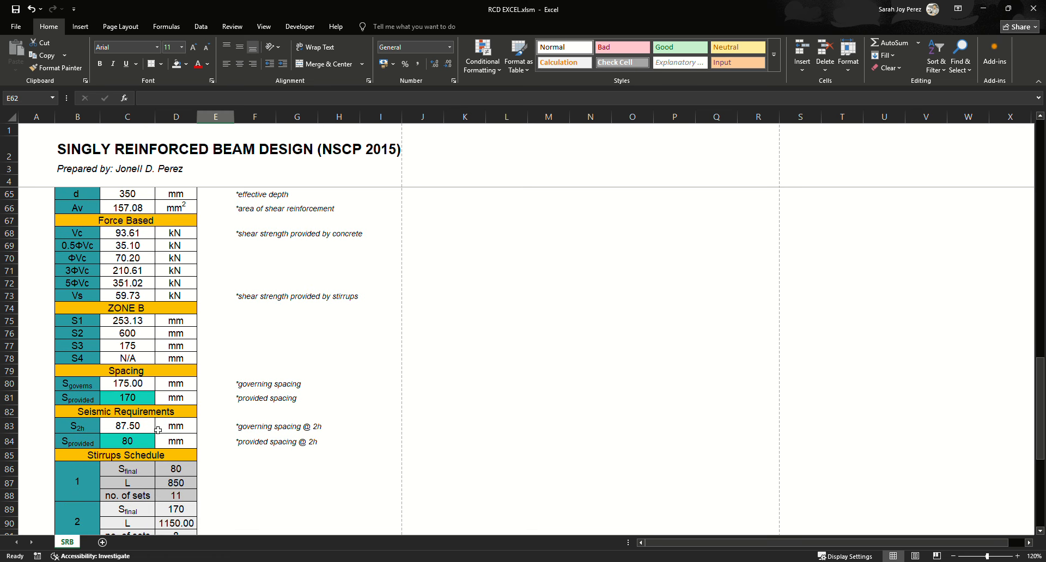
{"action": "left_click", "coordinate": [139, 400]}
{"action": "scroll", "coordinate": [216, 421], "scroll_direction": "down", "scroll_amount": 1}
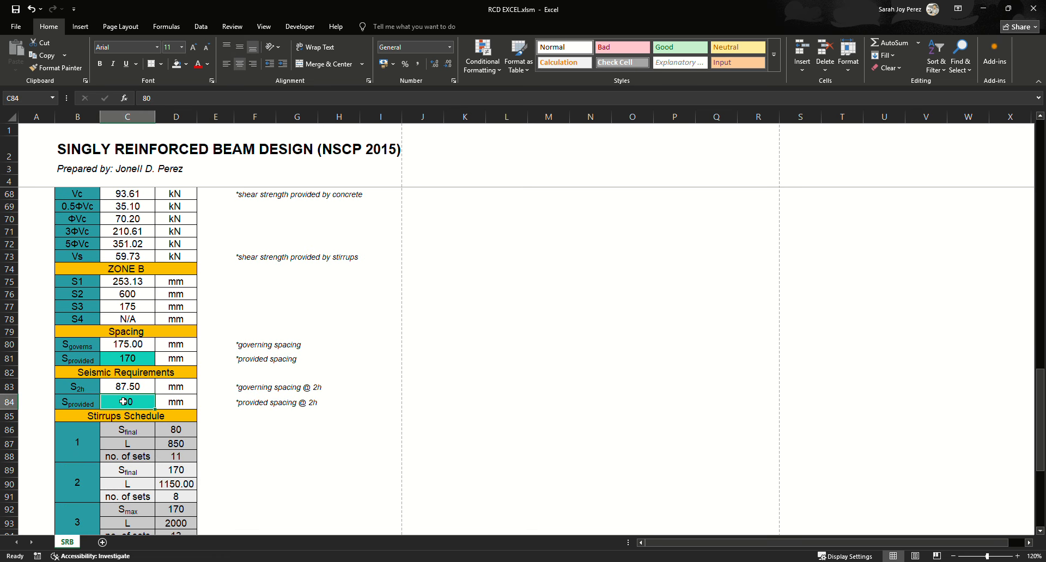
{"action": "scroll", "coordinate": [229, 417], "scroll_direction": "down", "scroll_amount": 3}
{"action": "left_click", "coordinate": [251, 422]}
{"action": "scroll", "coordinate": [273, 414], "scroll_direction": "down", "scroll_amount": 3}
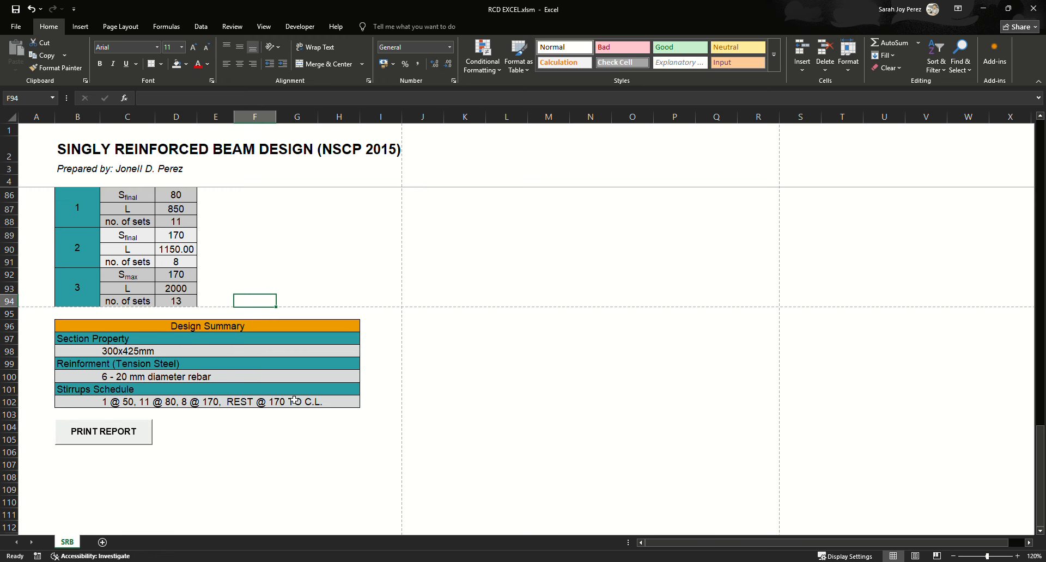
{"action": "left_click_drag", "start_coordinate": [294, 402], "coordinate": [147, 404]}
{"action": "left_click", "coordinate": [339, 477]}
Recheck the two-layer design from the flexure calculations to the design summary and run the print report
{"action": "scroll", "coordinate": [208, 415], "scroll_direction": "up", "scroll_amount": 12}
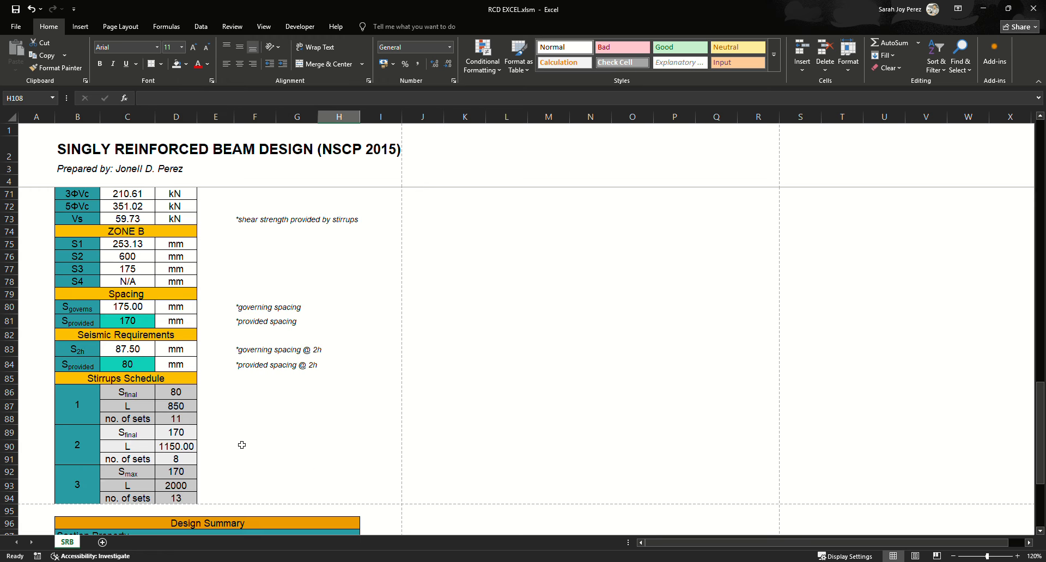
{"action": "scroll", "coordinate": [208, 414], "scroll_direction": "up", "scroll_amount": 15}
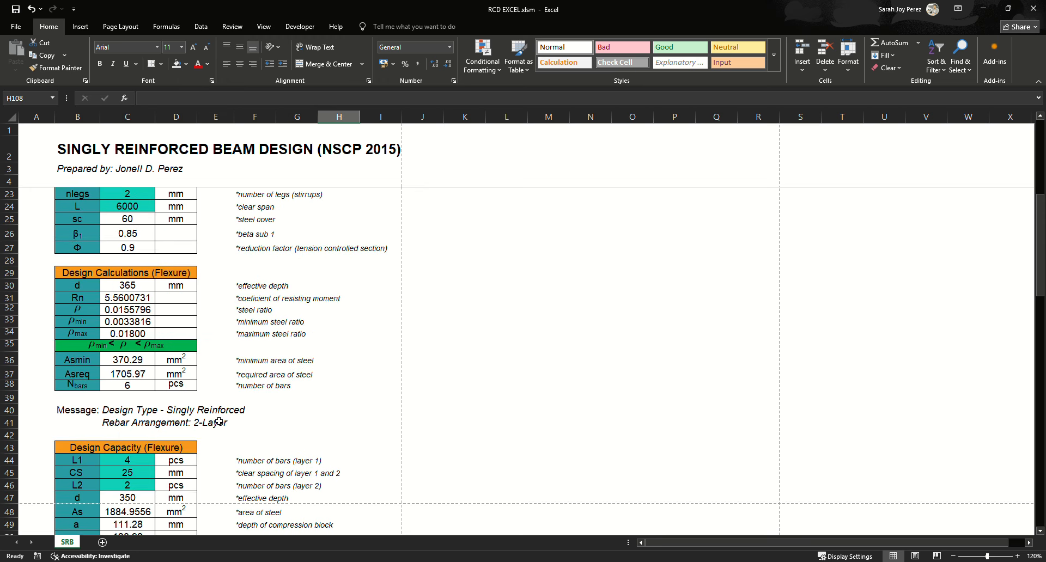
{"action": "scroll", "coordinate": [218, 420], "scroll_direction": "down", "scroll_amount": 20}
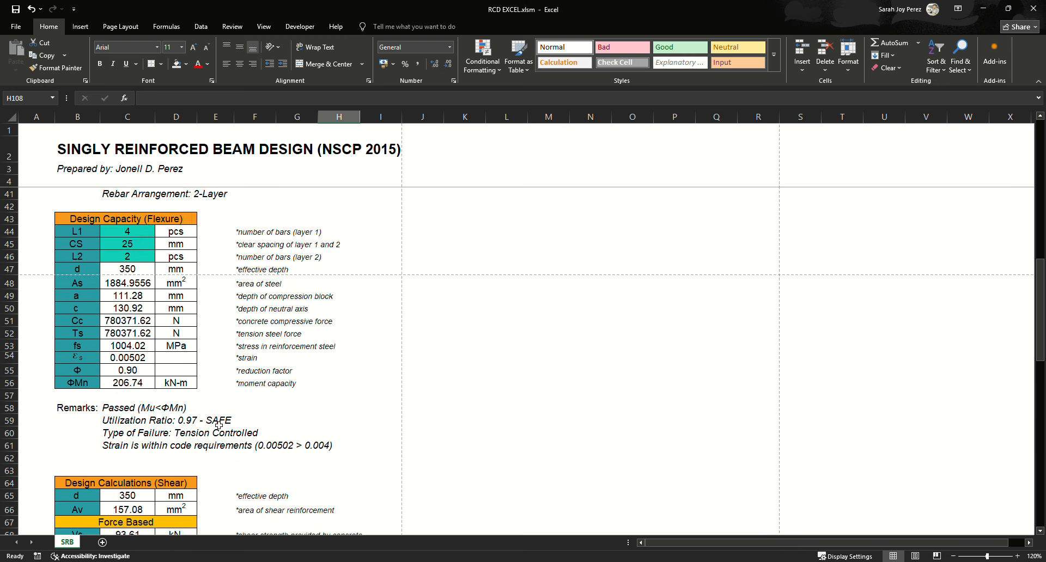
{"action": "scroll", "coordinate": [219, 426], "scroll_direction": "down", "scroll_amount": 5}
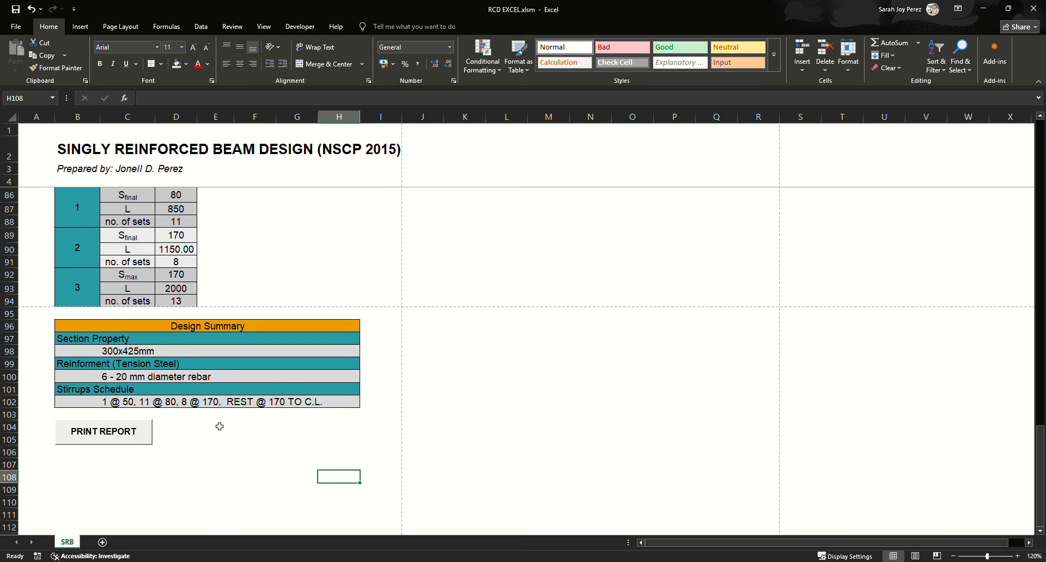
{"action": "left_click", "coordinate": [145, 438]}
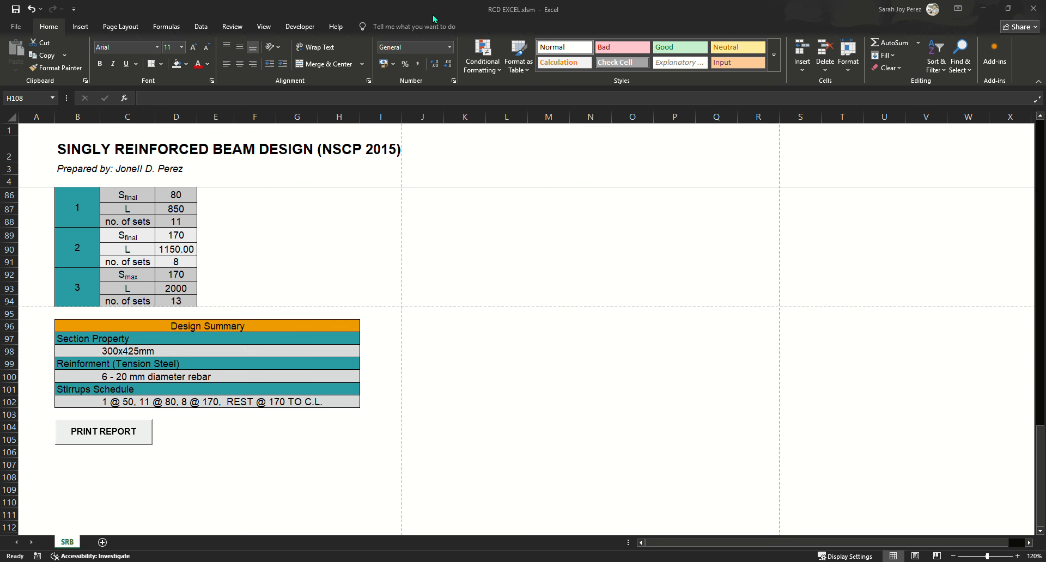
Look back through the design inputs, flexure calculations, design message and capacity remarks of the finished beam design
{"action": "left_click", "coordinate": [210, 389]}
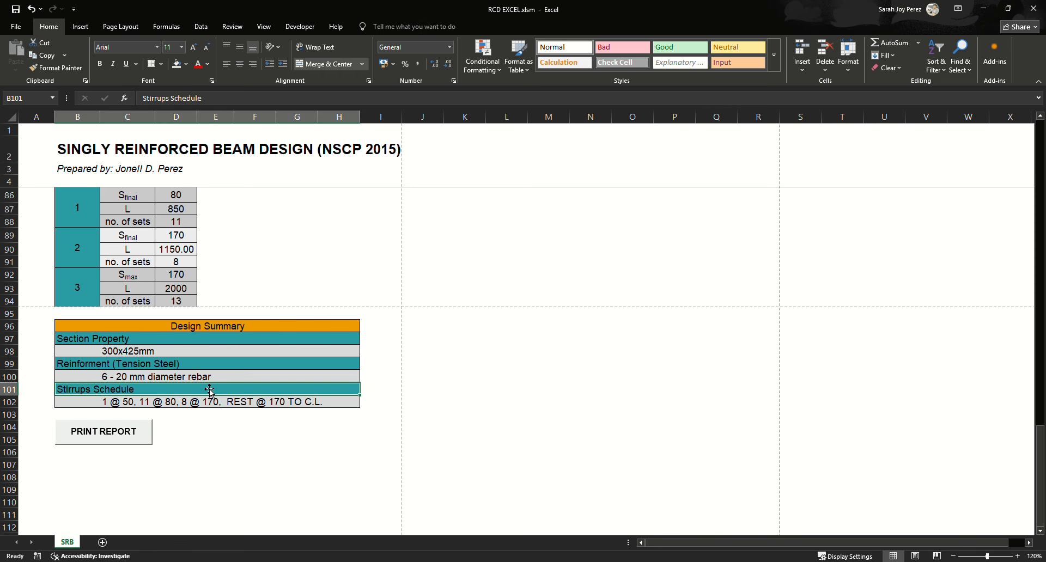
{"action": "scroll", "coordinate": [341, 327], "scroll_direction": "up", "scroll_amount": 14}
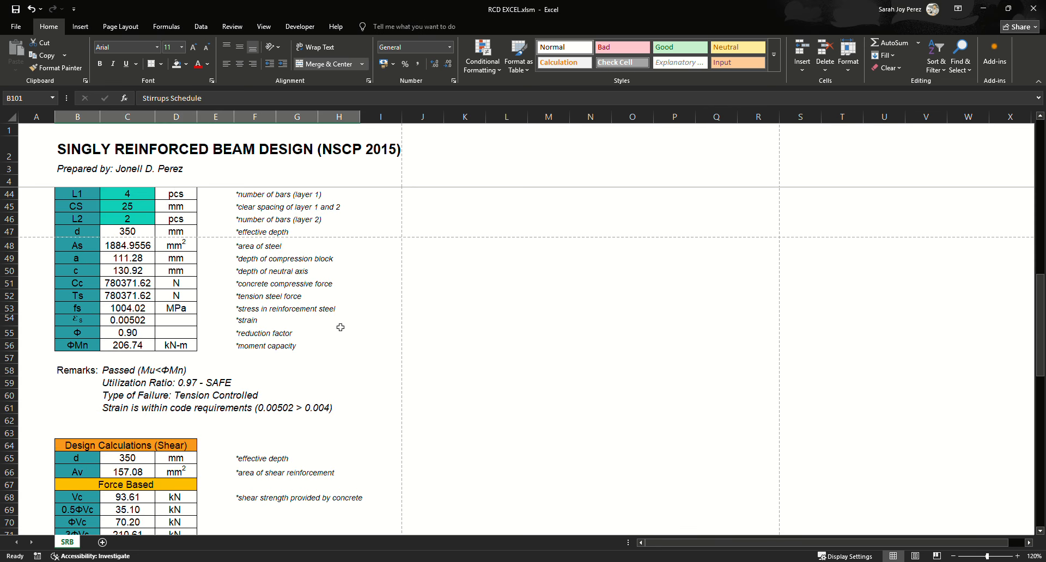
{"action": "scroll", "coordinate": [341, 327], "scroll_direction": "up", "scroll_amount": 13}
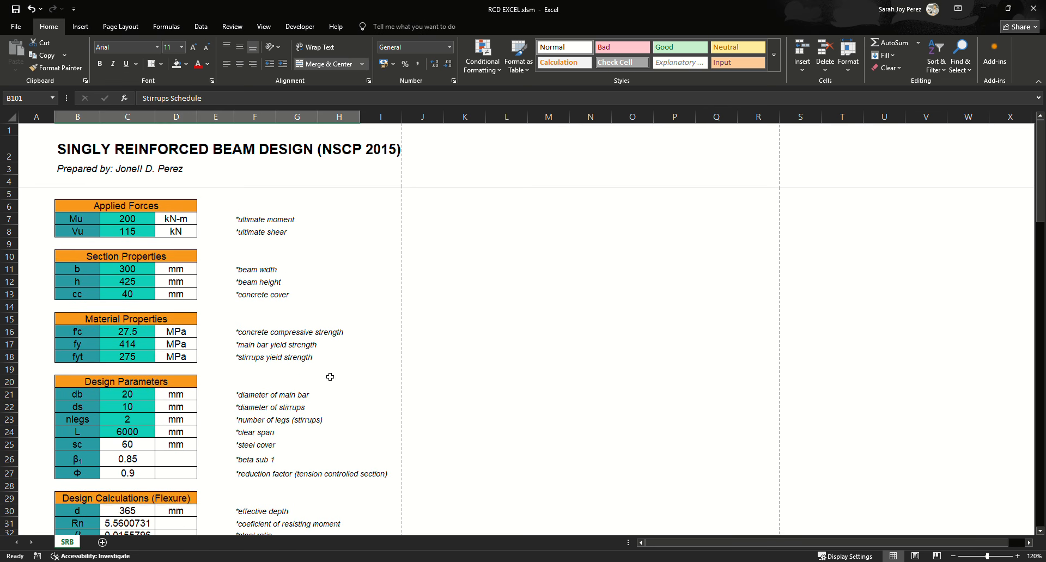
{"action": "scroll", "coordinate": [330, 377], "scroll_direction": "down", "scroll_amount": 9}
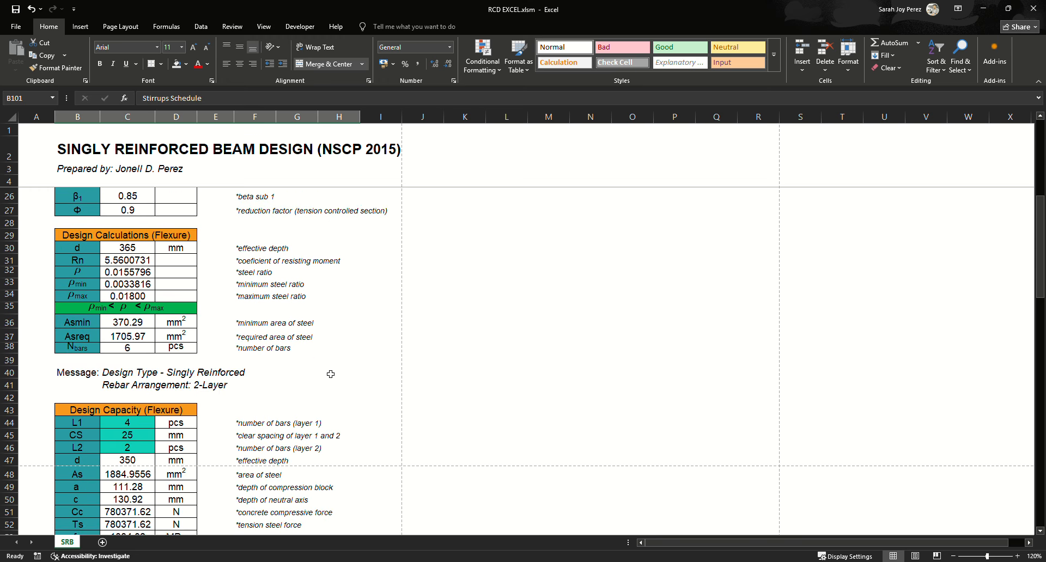
{"action": "scroll", "coordinate": [330, 374], "scroll_direction": "down", "scroll_amount": 2}
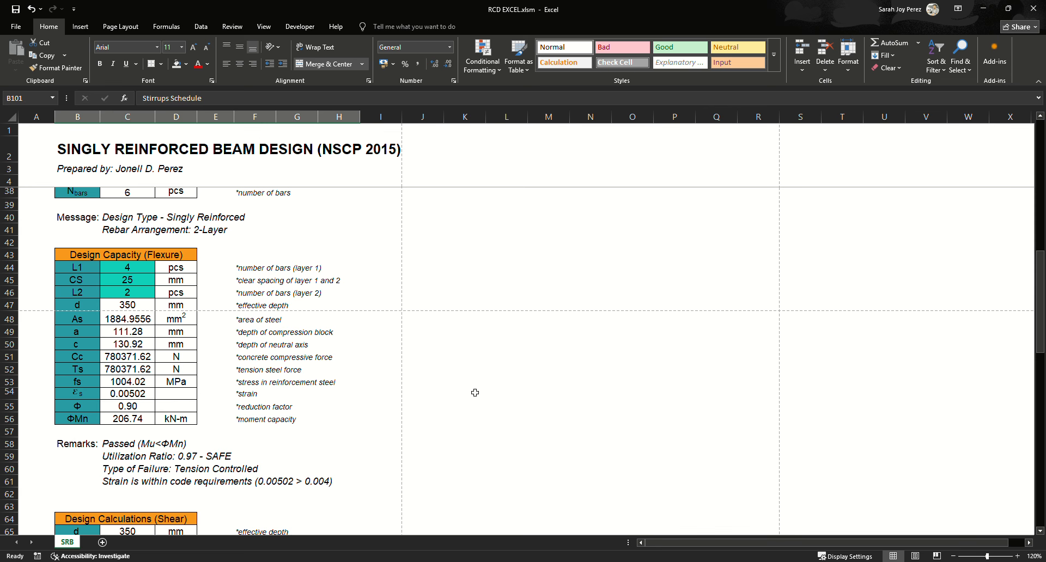
{"action": "scroll", "coordinate": [475, 392], "scroll_direction": "down", "scroll_amount": 1}
{"action": "left_click", "coordinate": [380, 406]}
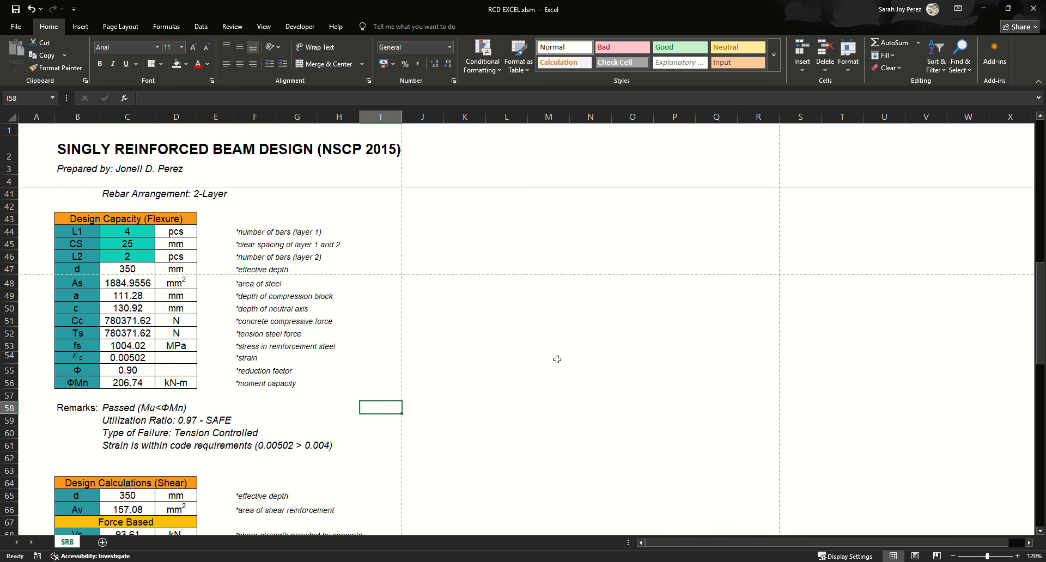
{"action": "scroll", "coordinate": [413, 404], "scroll_direction": "down", "scroll_amount": 1}
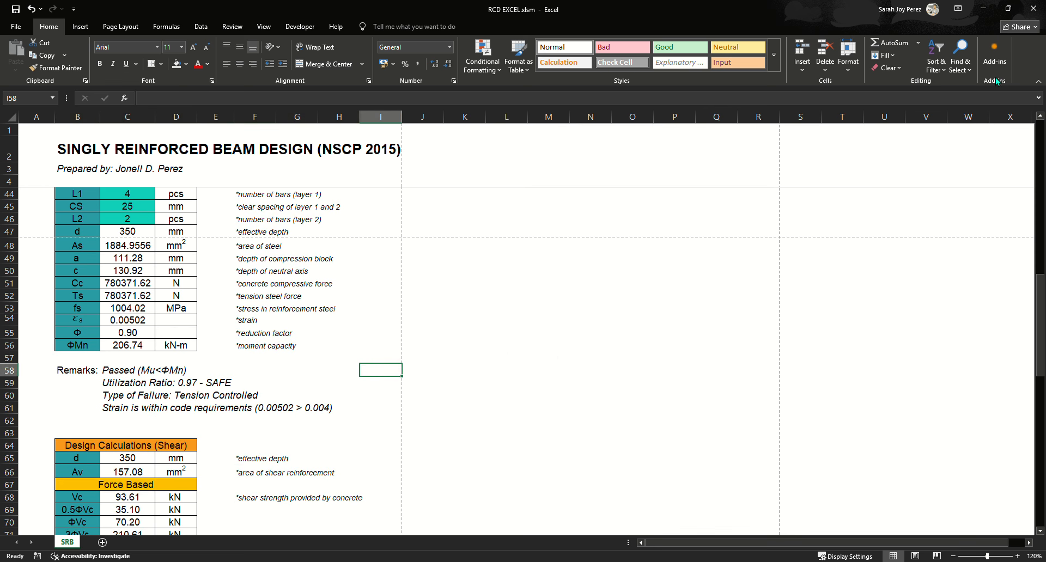